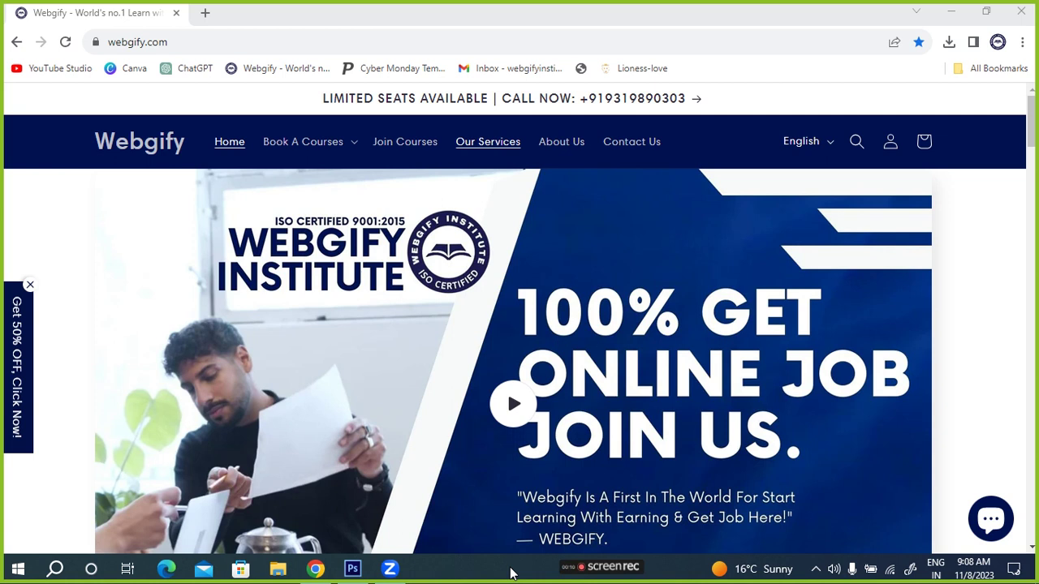
- Switch from Chrome to the blank Untitled-1 document in Photoshop
key(alt+Tab)
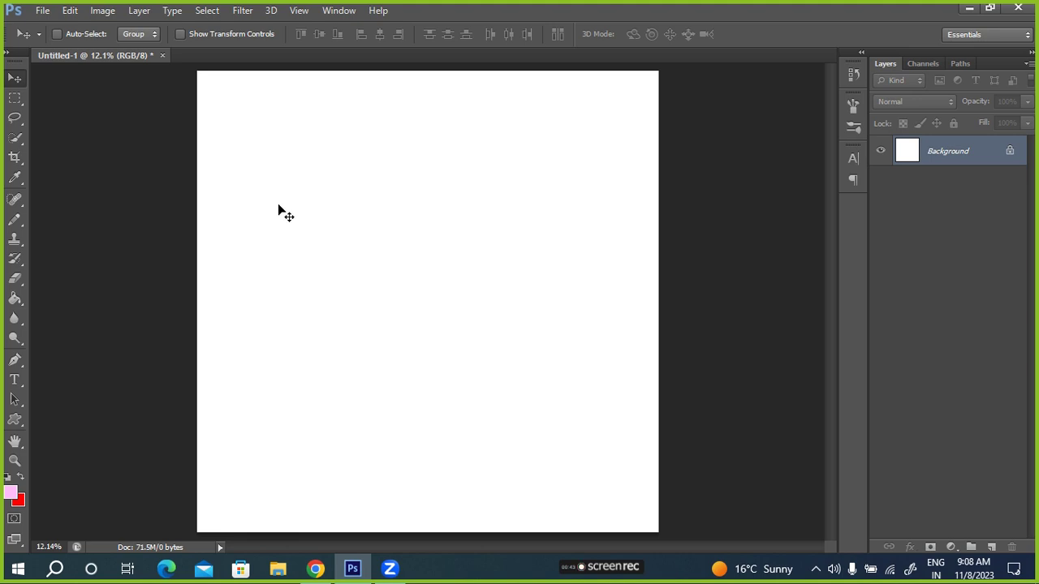
- Place the third WhatsApp banner image into Untitled-1 and commit it as its own layer
click(42, 11)
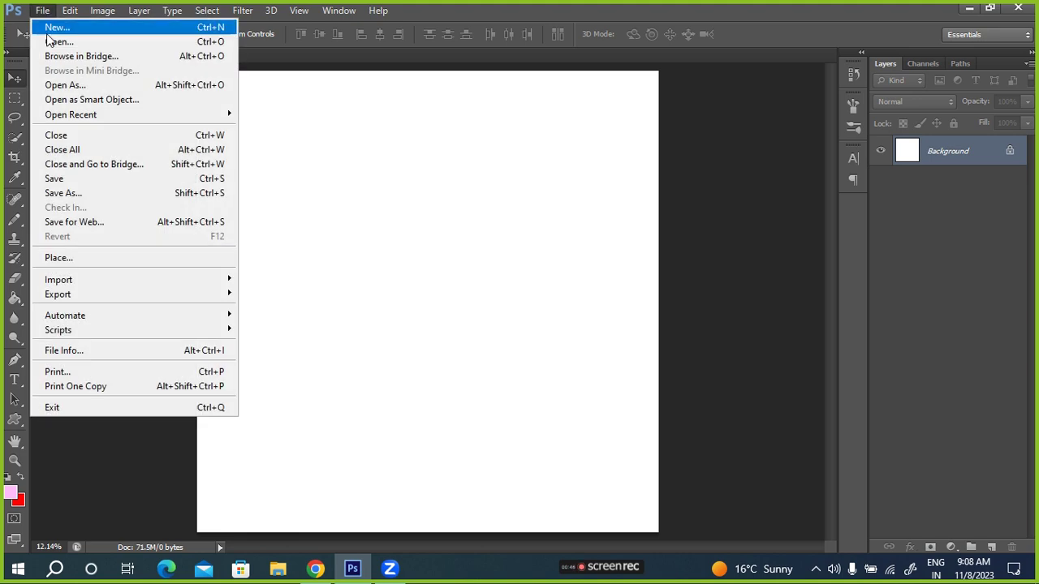
click(58, 258)
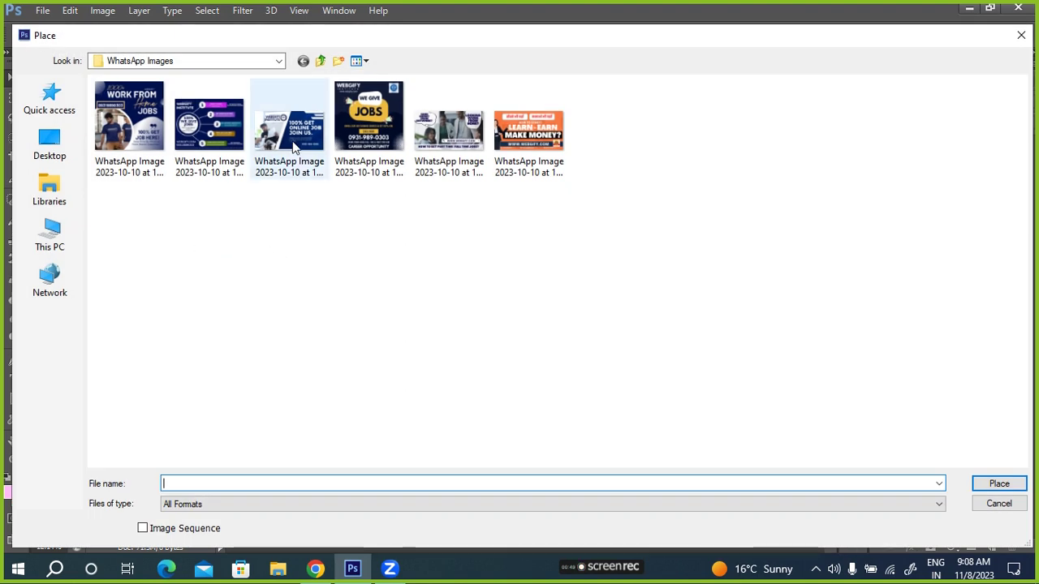
double_click(292, 140)
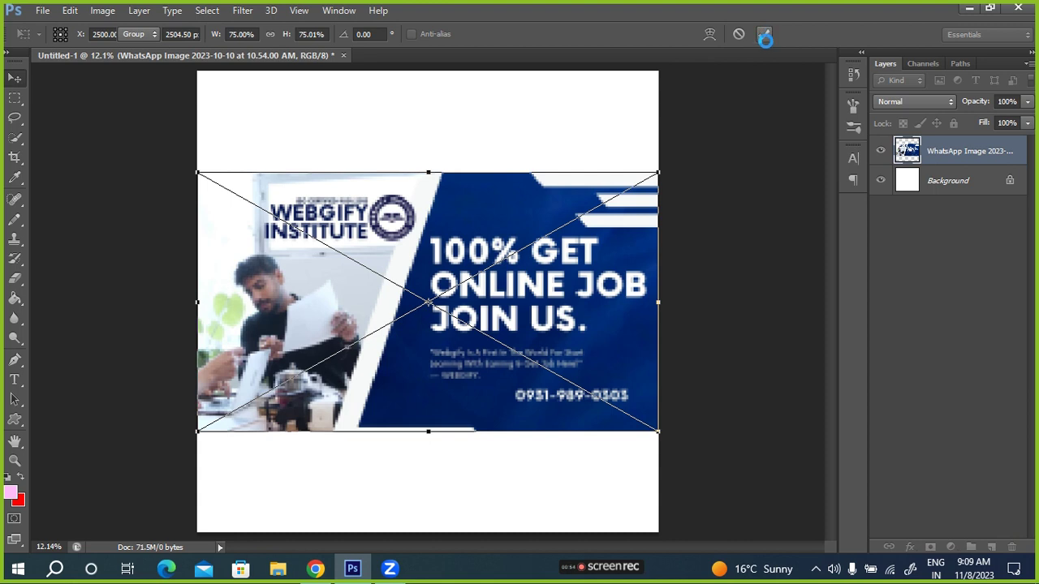
click(767, 34)
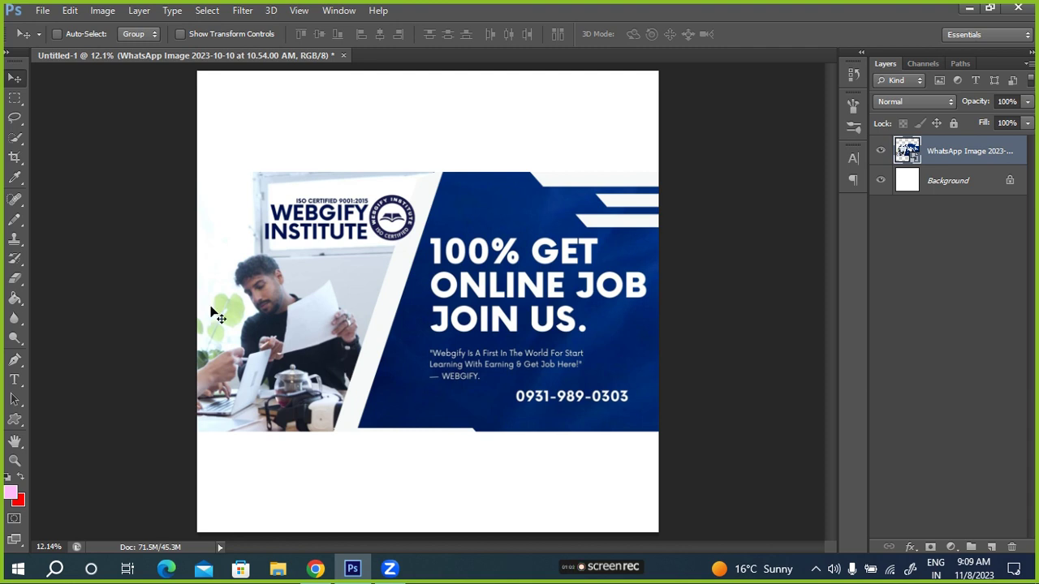
click(19, 140)
right_click(20, 140)
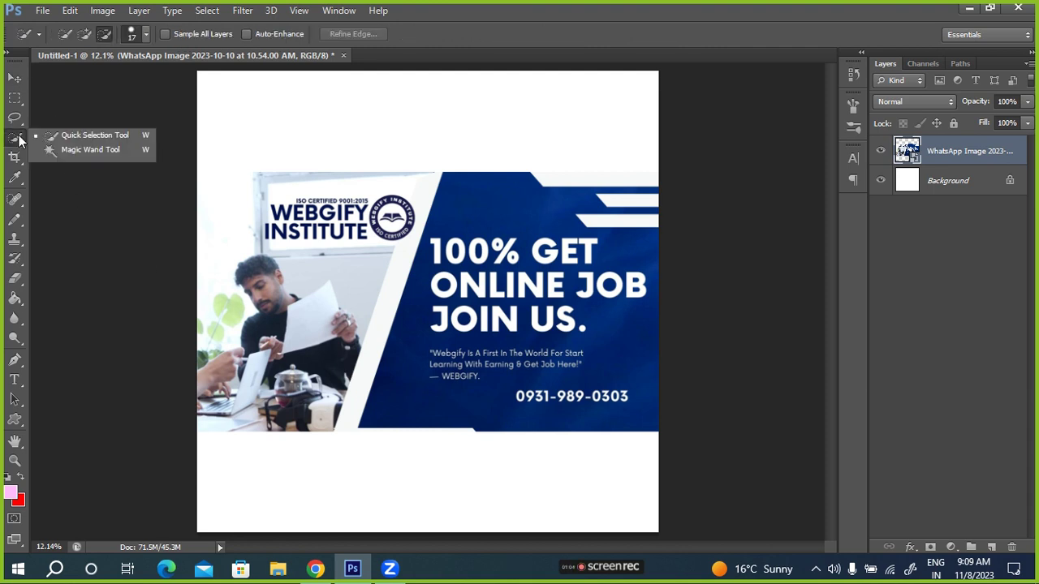
click(94, 138)
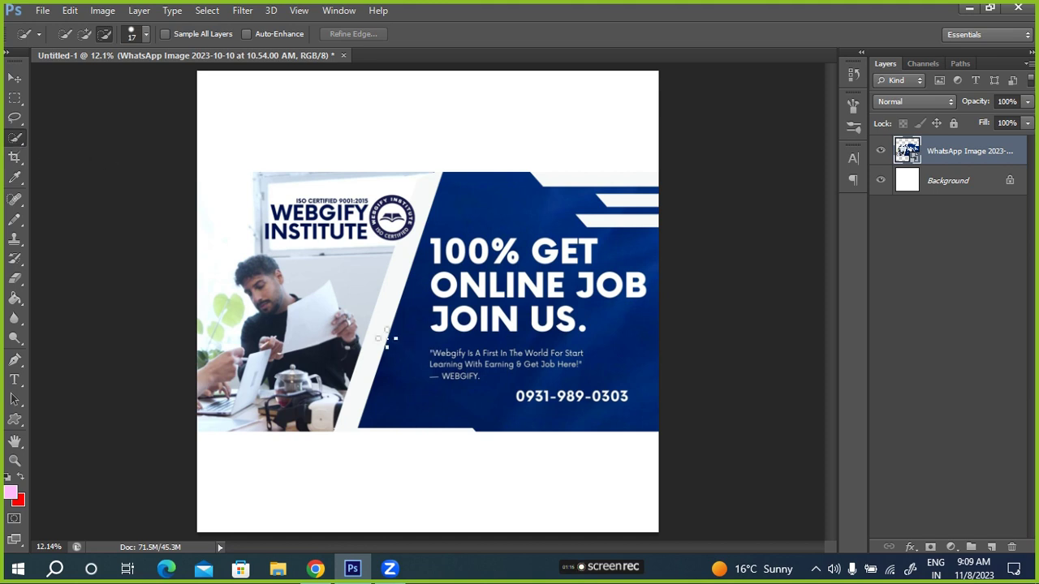
click(14, 117)
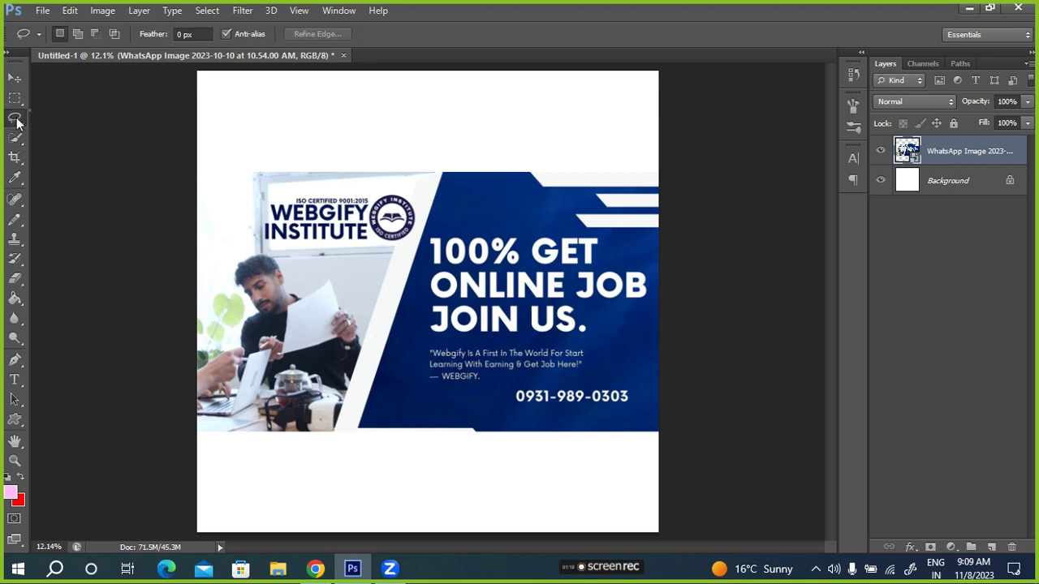
click(95, 121)
mouse_move(226, 244)
mouse_down()
mouse_move(251, 256)
mouse_move(231, 242)
mouse_up()
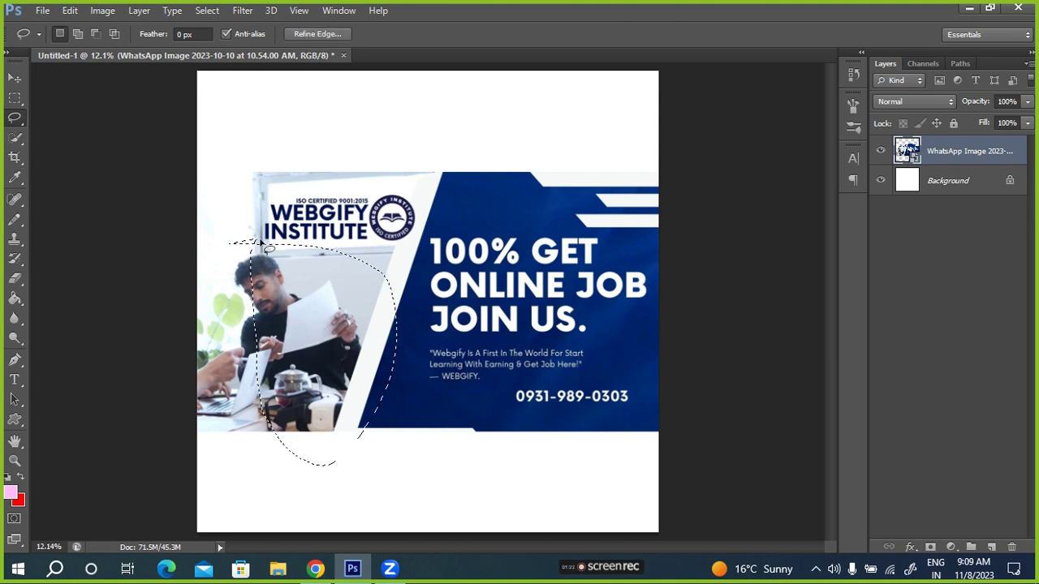
click(262, 245)
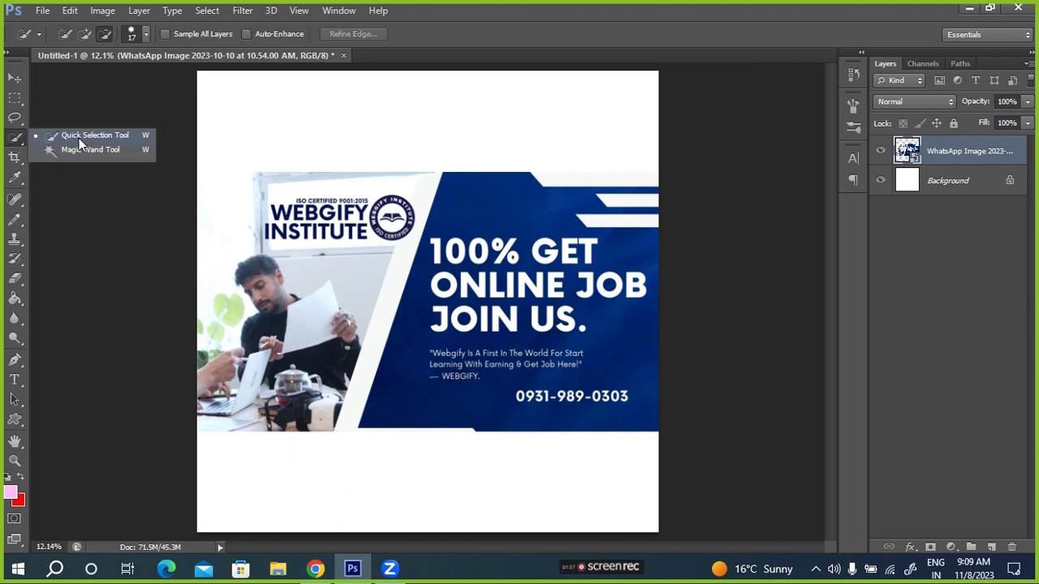
drag(16, 142, 79, 138)
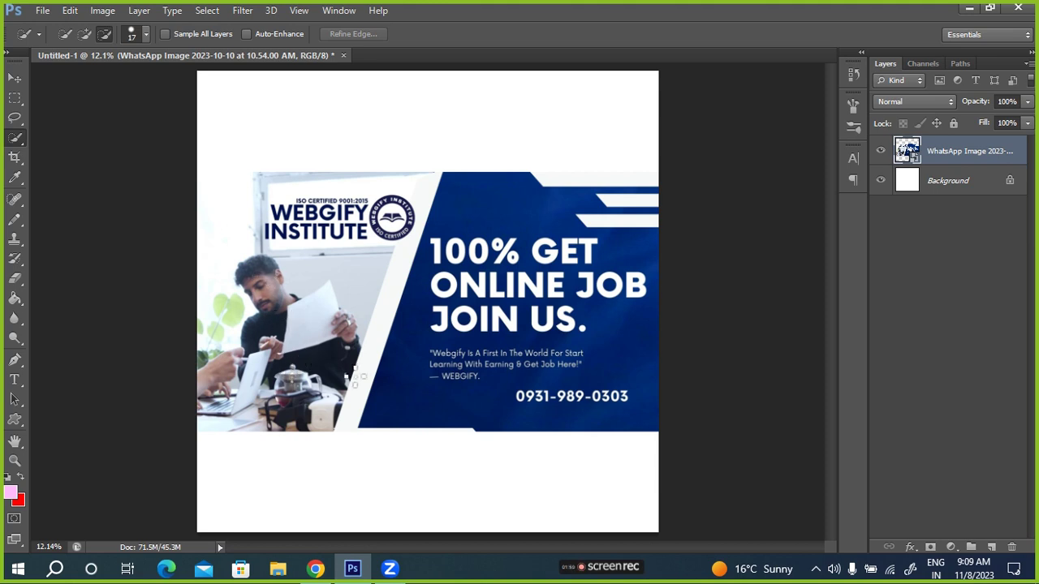
- Zoom to 33.3% on the man at the desk, with Quick Selection active
key(ctrl+plus)
key(ctrl+plus)
key(ctrl+plus)
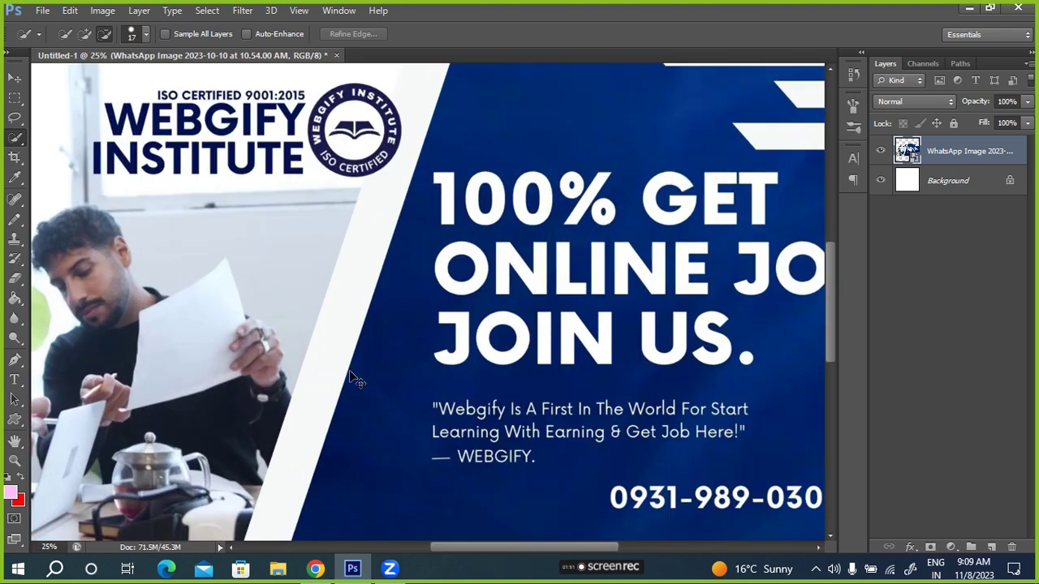
key(ctrl+plus)
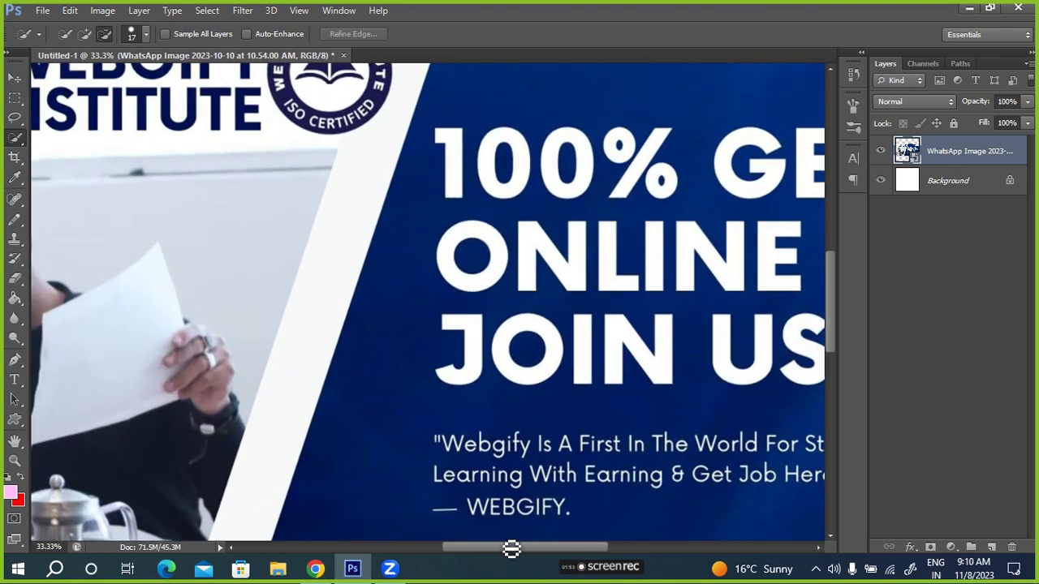
drag(499, 544, 439, 546)
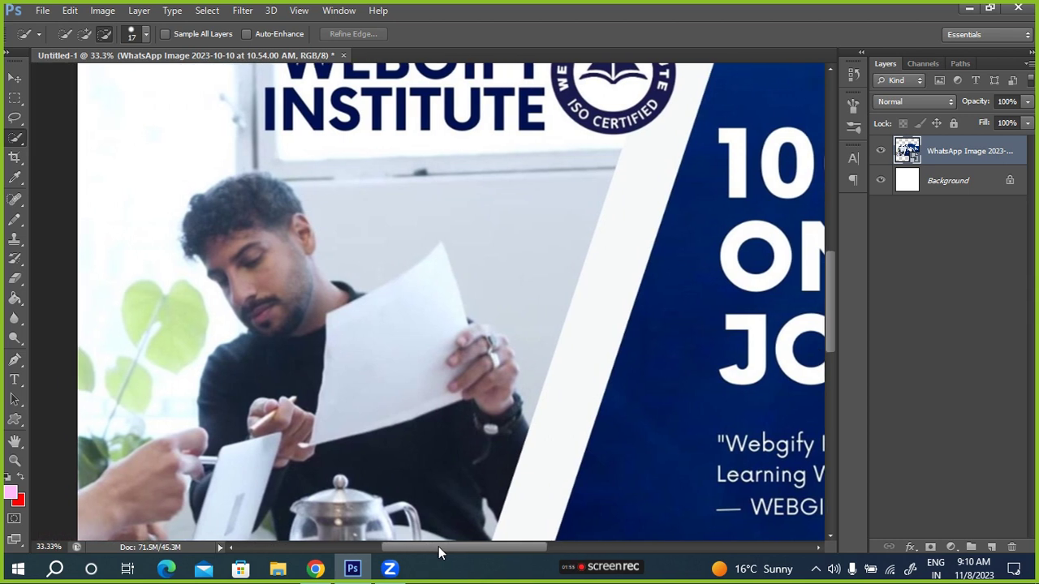
drag(828, 301, 827, 311)
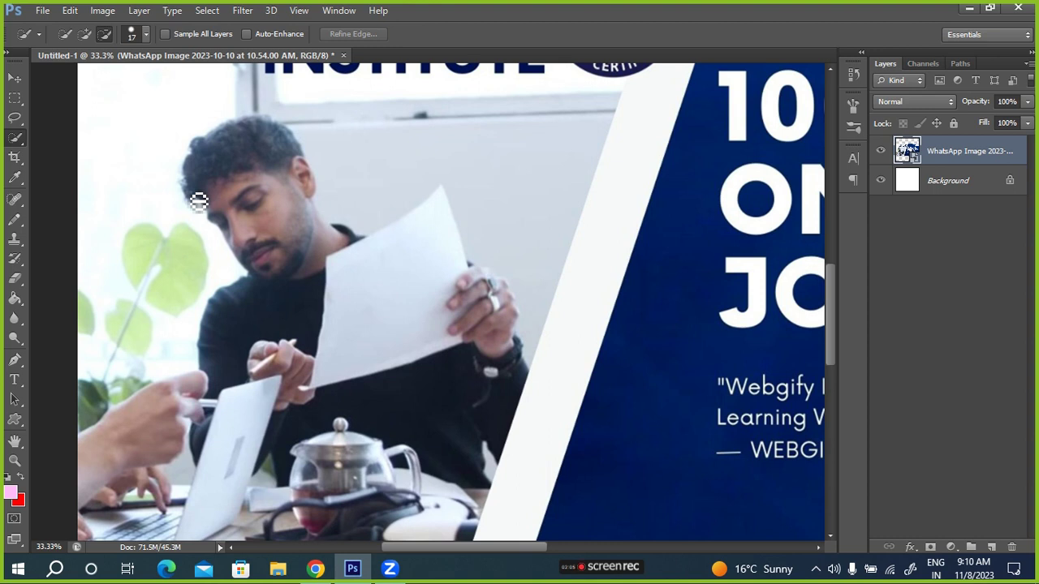
right_click(14, 140)
click(67, 142)
- Try two quick selections of the man's hair, sweater, hand and laptop, clearing each
click(84, 33)
click(104, 34)
click(66, 34)
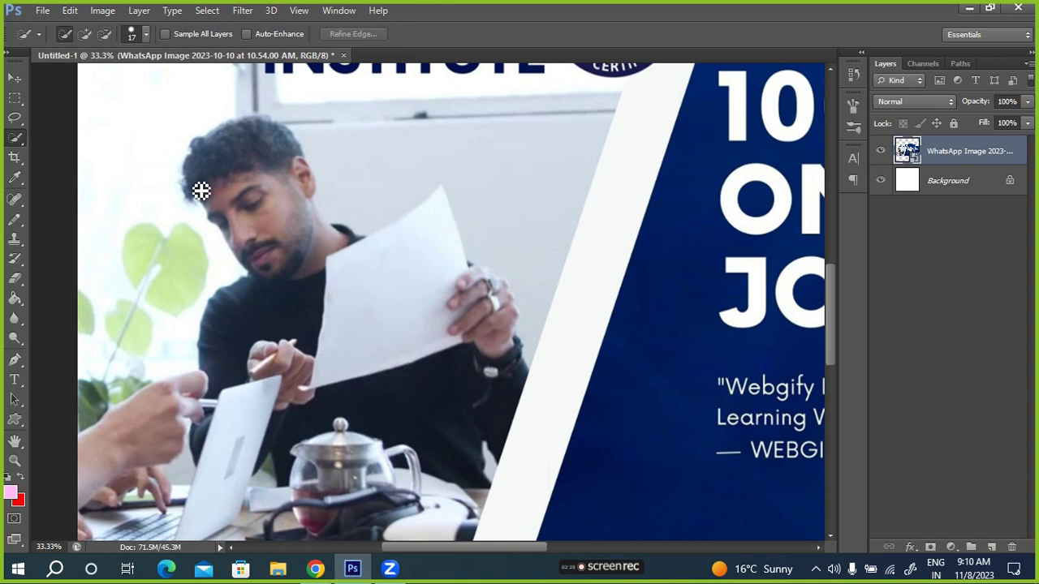
mouse_move(202, 190)
mouse_down()
mouse_move(236, 149)
mouse_move(294, 198)
mouse_move(255, 186)
mouse_up()
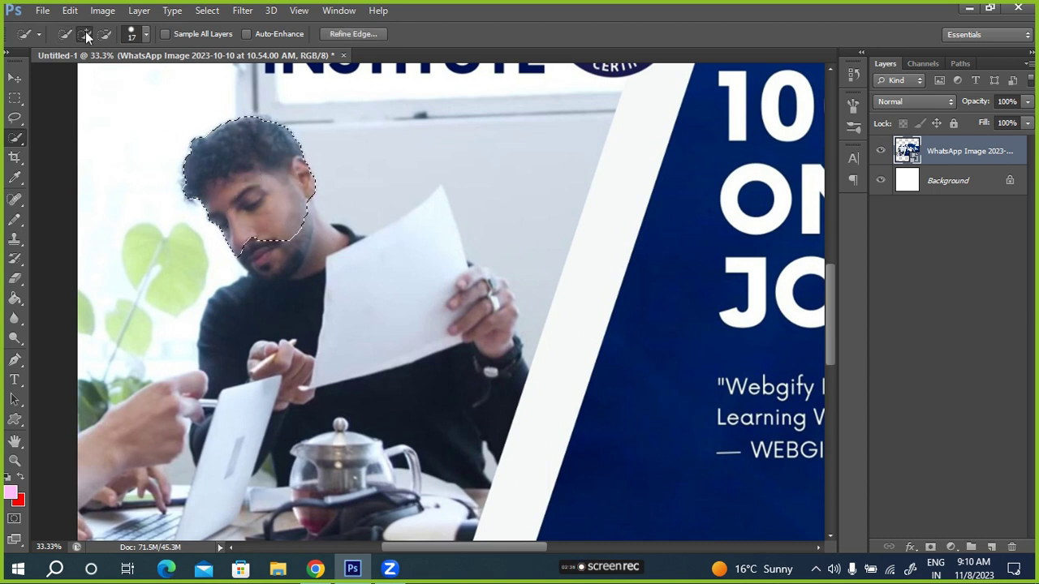
key(ctrl+d)
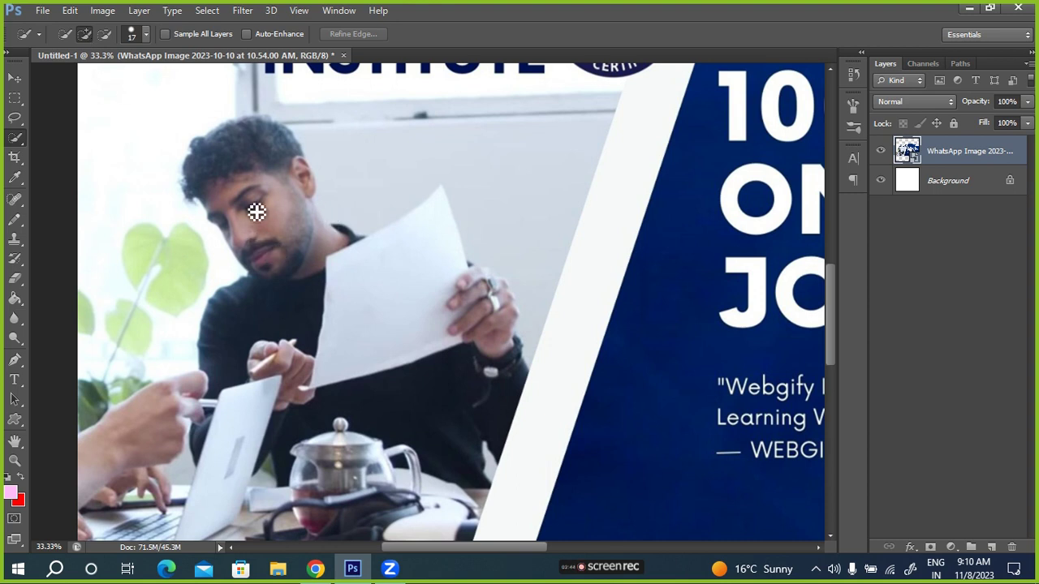
mouse_move(214, 195)
mouse_down()
mouse_move(217, 154)
mouse_move(304, 190)
mouse_move(346, 260)
mouse_move(413, 271)
mouse_move(394, 290)
mouse_up()
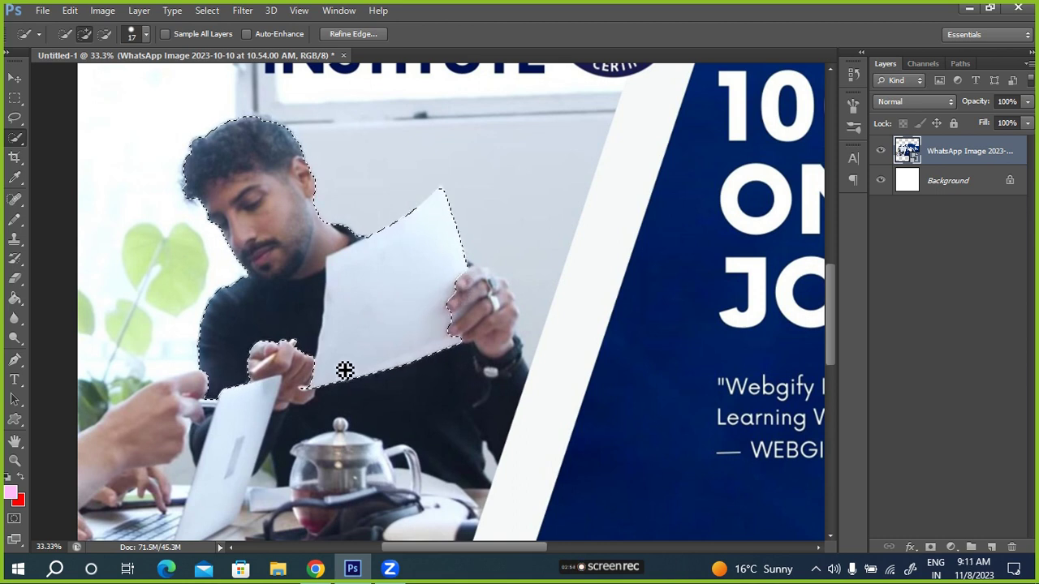
drag(238, 324, 108, 459)
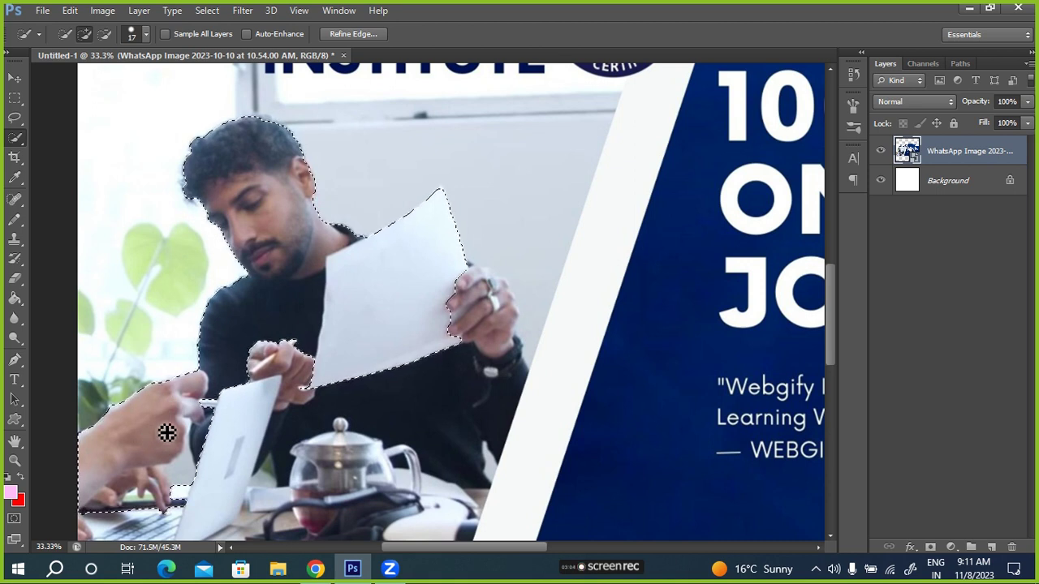
key(ctrl+d)
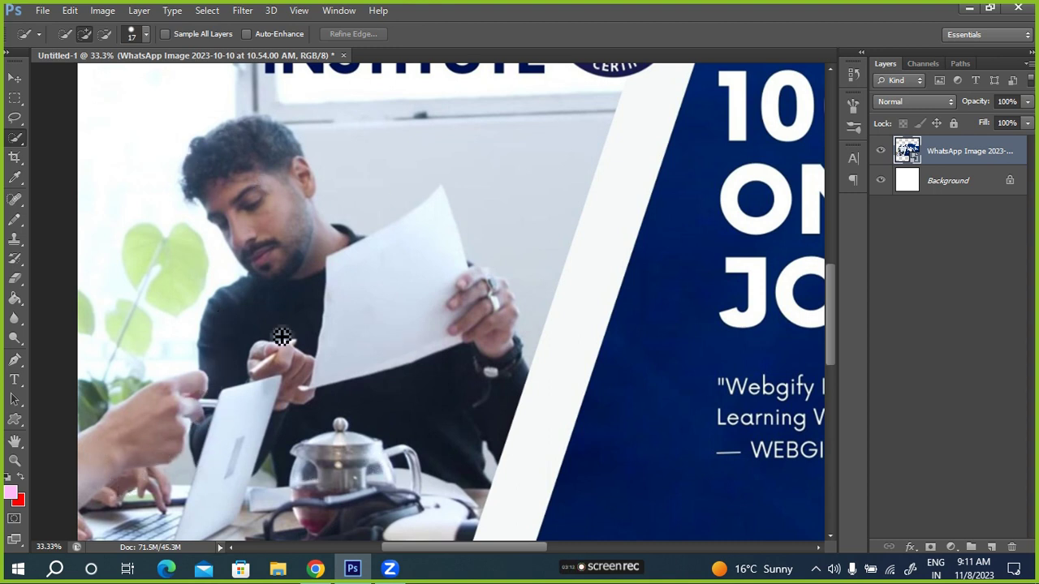
- Select the man from hair to paper, plus shirt, arm, lower-left hand and laptop
mouse_move(233, 140)
mouse_down()
mouse_move(324, 262)
mouse_move(251, 390)
mouse_up()
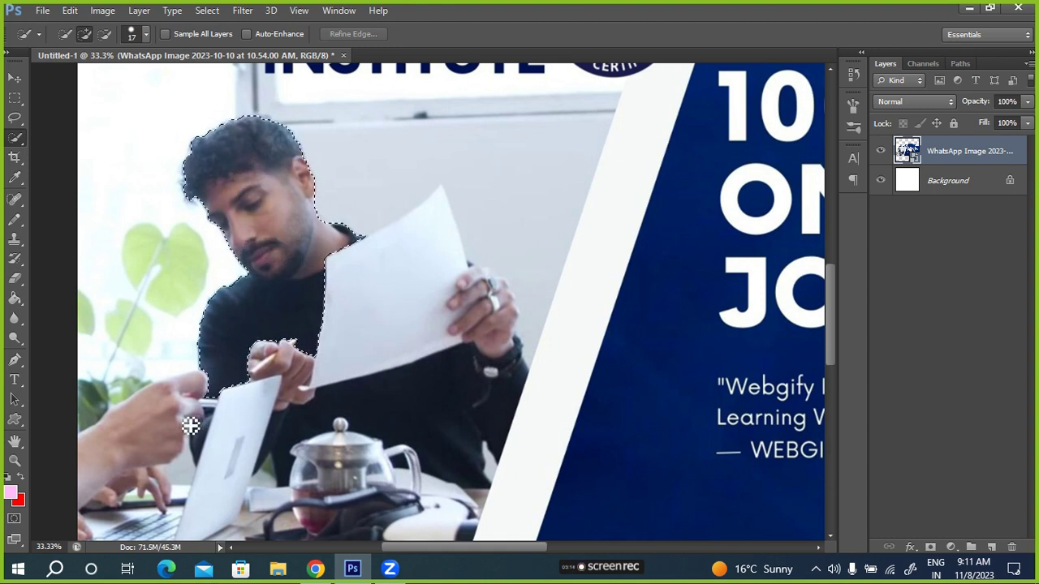
mouse_move(142, 447)
mouse_down()
mouse_move(212, 355)
mouse_move(89, 442)
mouse_up()
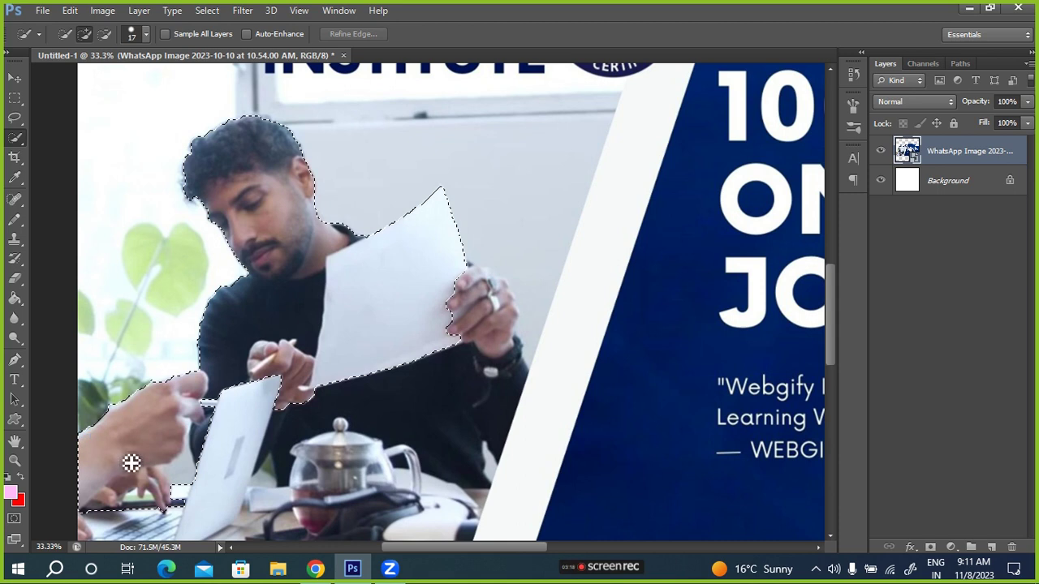
drag(108, 445, 132, 464)
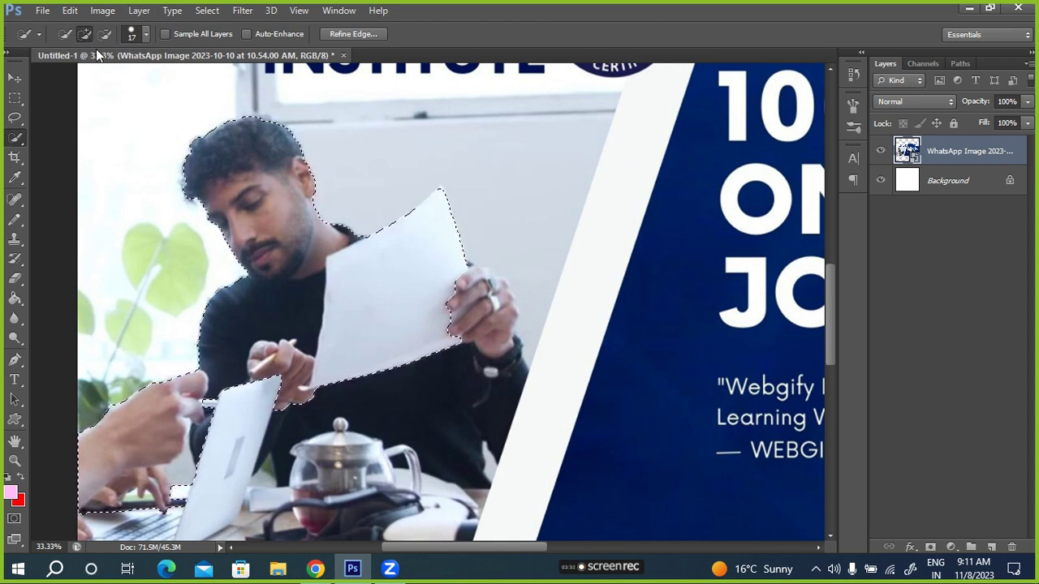
click(279, 390)
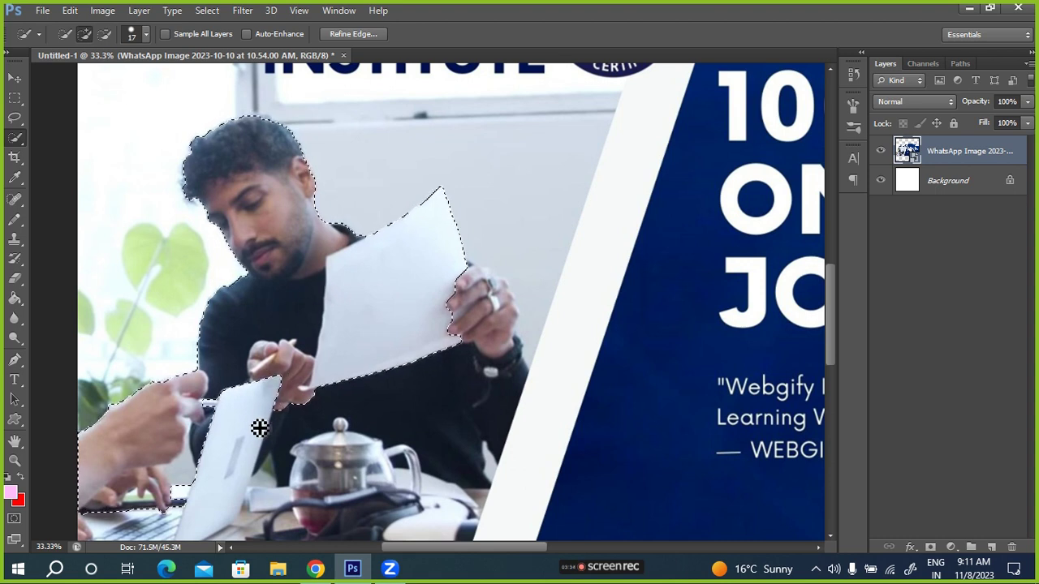
click(219, 531)
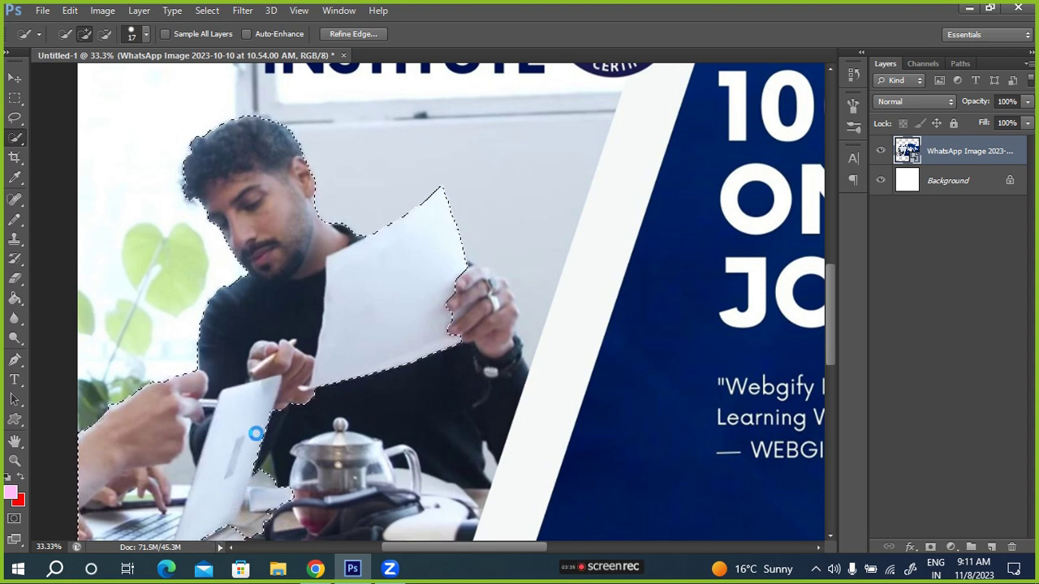
click(277, 520)
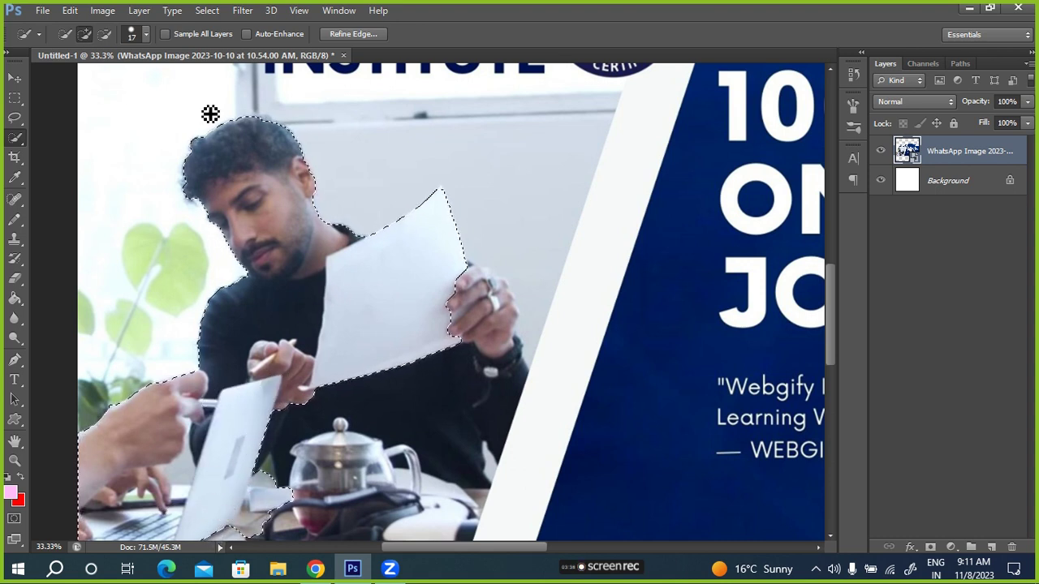
- Subtract the lower-left hand, keyboard and laptop fragments from the selection
click(105, 35)
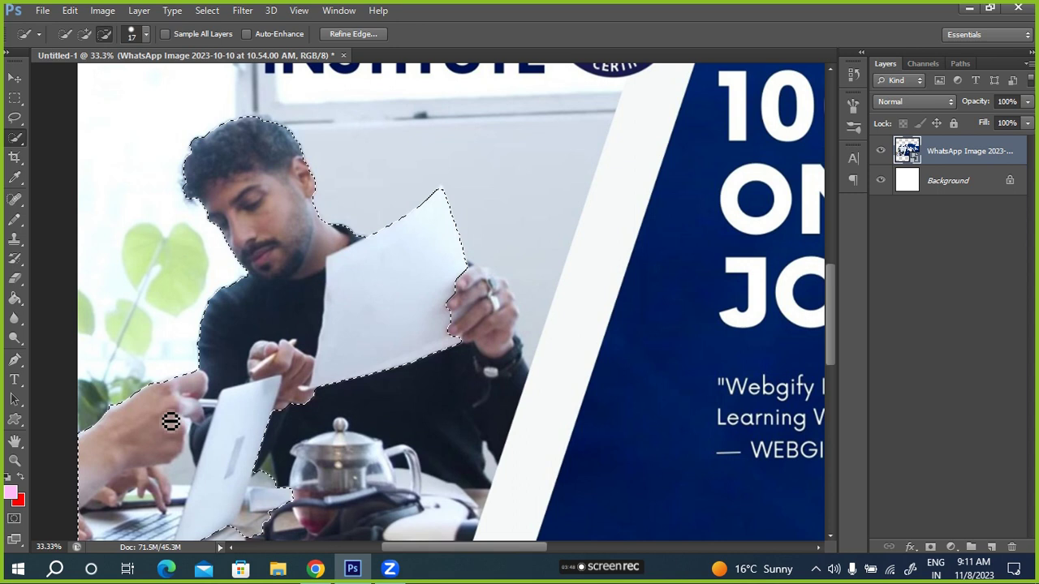
click(103, 33)
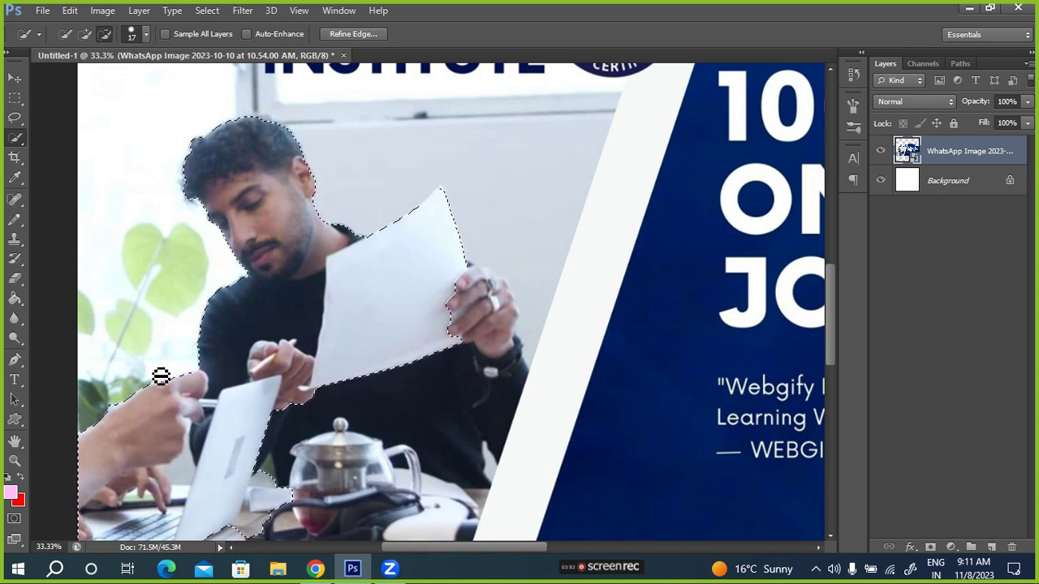
mouse_move(99, 457)
mouse_down()
mouse_move(116, 513)
mouse_move(165, 529)
mouse_move(117, 527)
mouse_move(108, 484)
mouse_move(144, 427)
mouse_move(203, 393)
mouse_move(173, 395)
mouse_move(105, 436)
mouse_move(160, 397)
mouse_move(110, 440)
mouse_move(176, 413)
mouse_move(186, 463)
mouse_move(195, 425)
mouse_move(204, 496)
mouse_move(192, 531)
mouse_move(271, 496)
mouse_move(255, 480)
mouse_move(254, 419)
mouse_move(227, 471)
mouse_move(244, 509)
mouse_move(219, 546)
mouse_move(197, 528)
mouse_move(237, 531)
mouse_up()
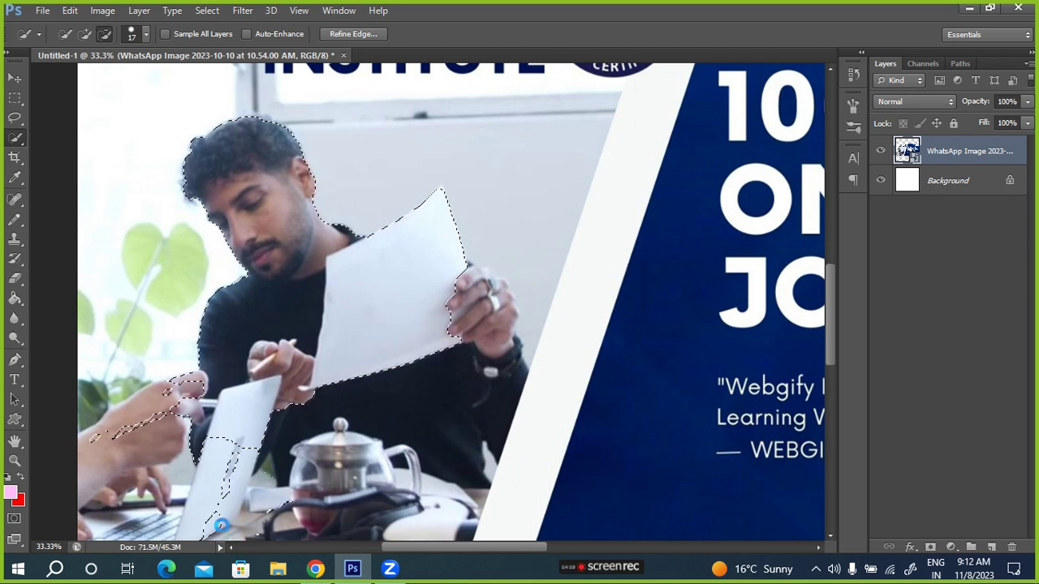
drag(263, 505, 212, 532)
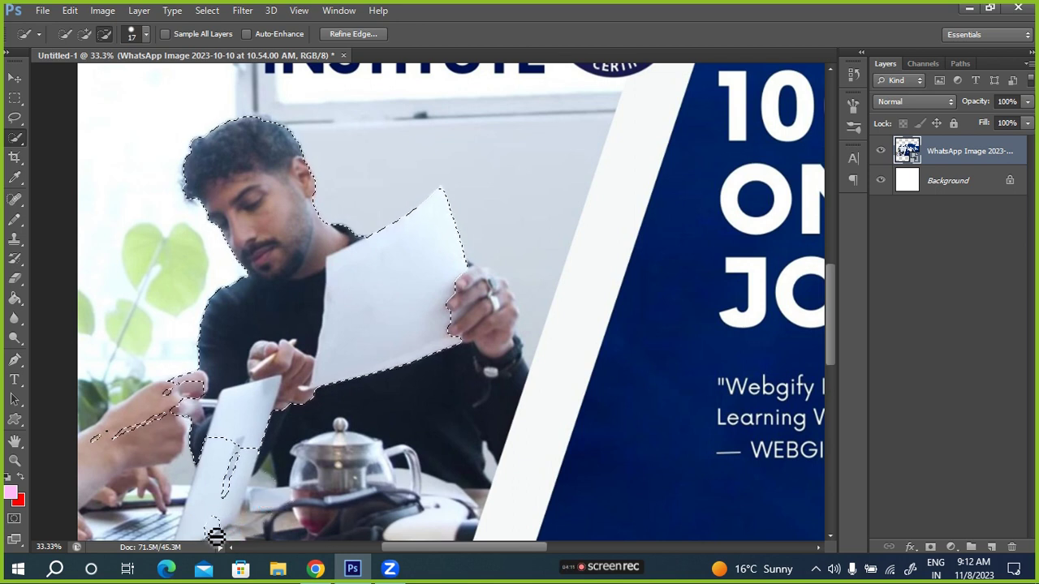
mouse_move(239, 499)
mouse_down()
mouse_move(289, 390)
mouse_move(267, 482)
mouse_move(259, 410)
mouse_move(271, 436)
mouse_move(270, 396)
mouse_move(231, 475)
mouse_up()
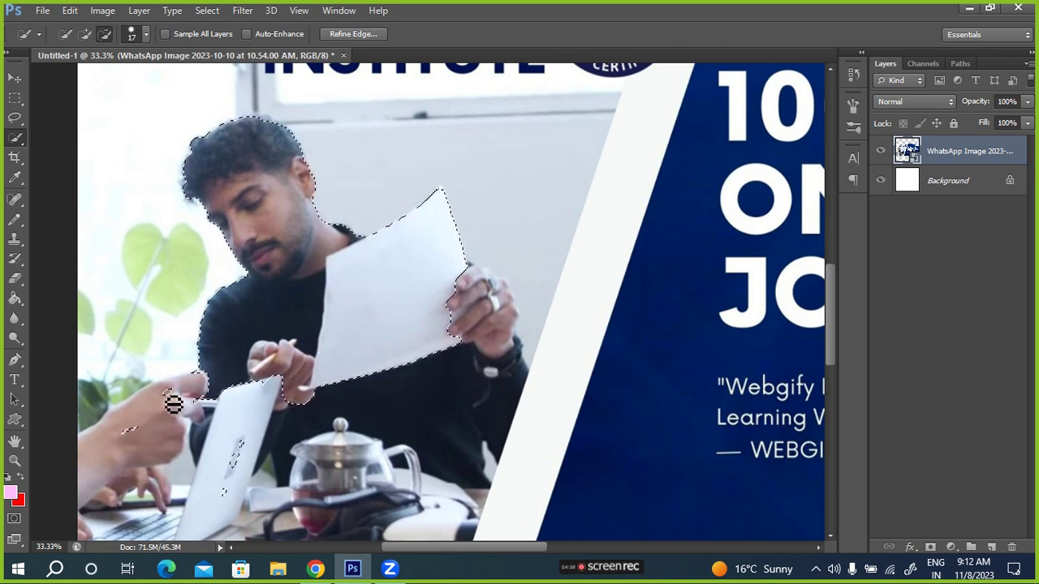
drag(176, 405, 146, 425)
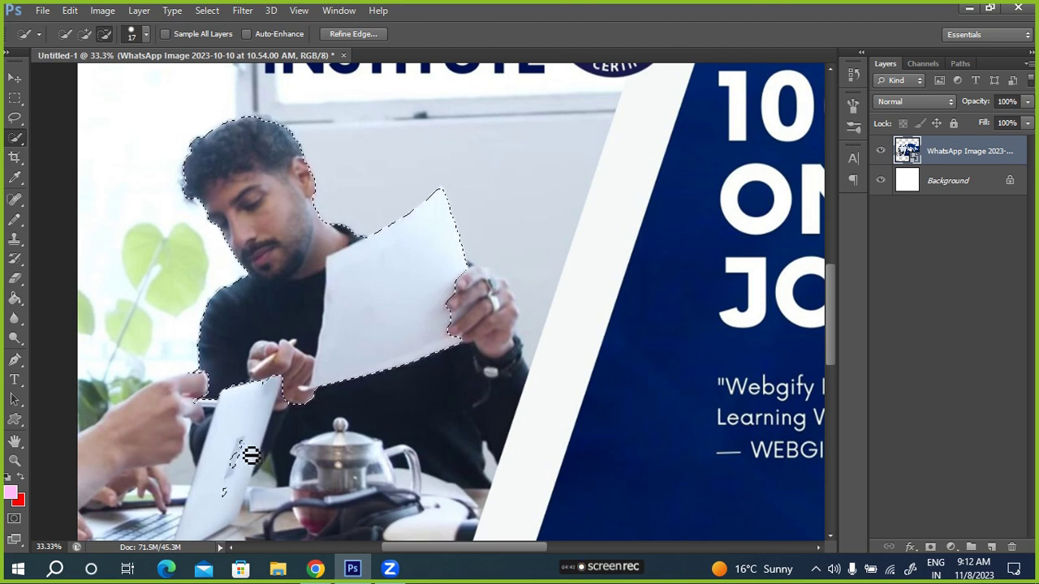
drag(244, 471, 233, 496)
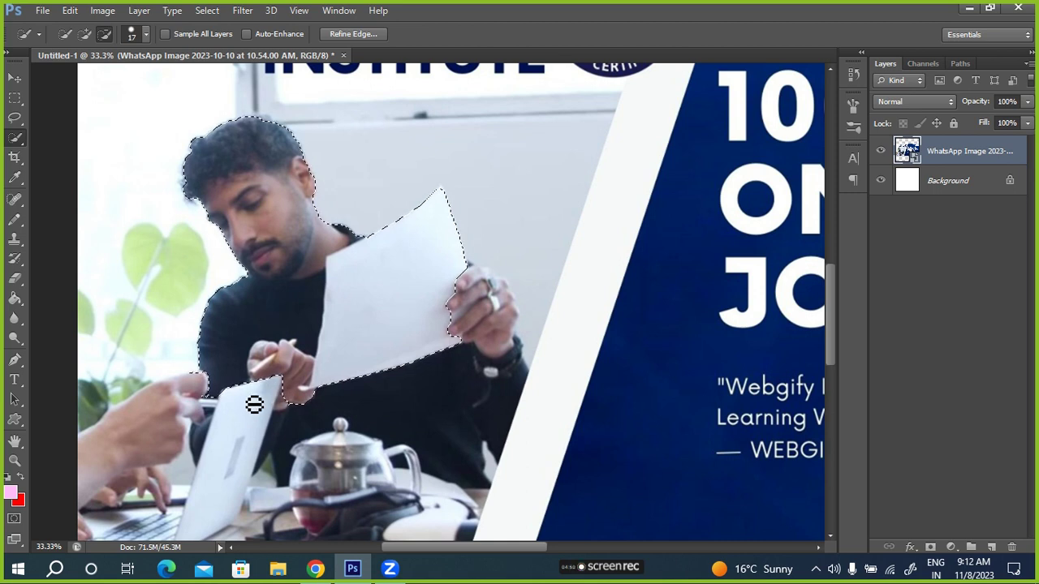
click(290, 400)
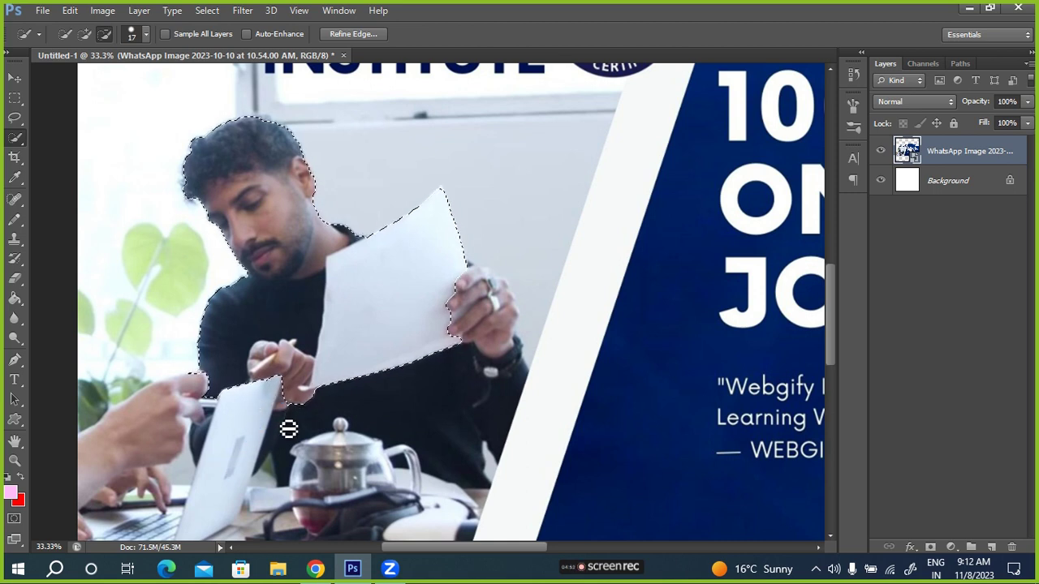
- Add the dark shirt, teapot, right arm and fingers to the selection
click(291, 399)
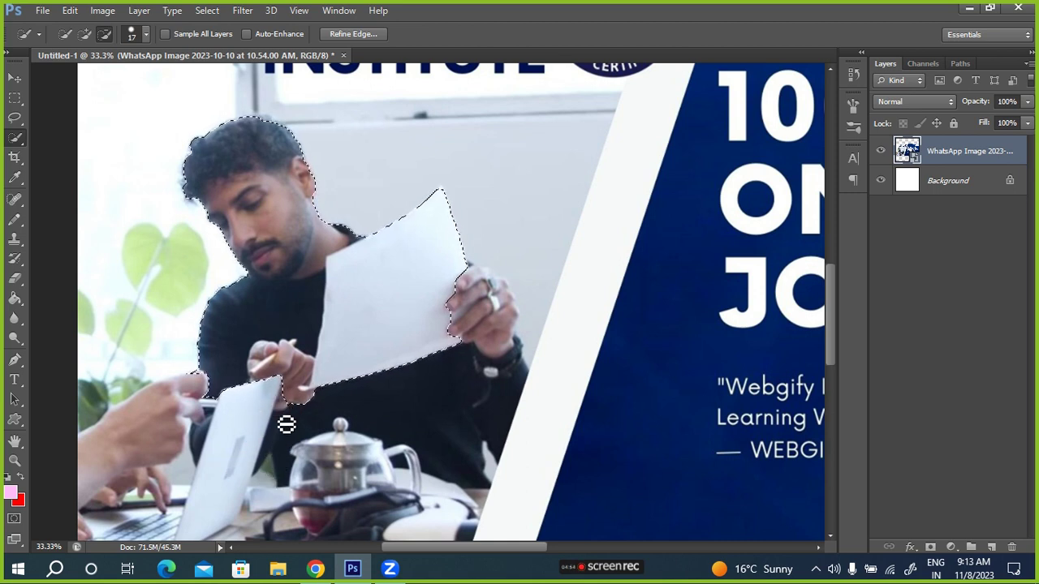
click(85, 33)
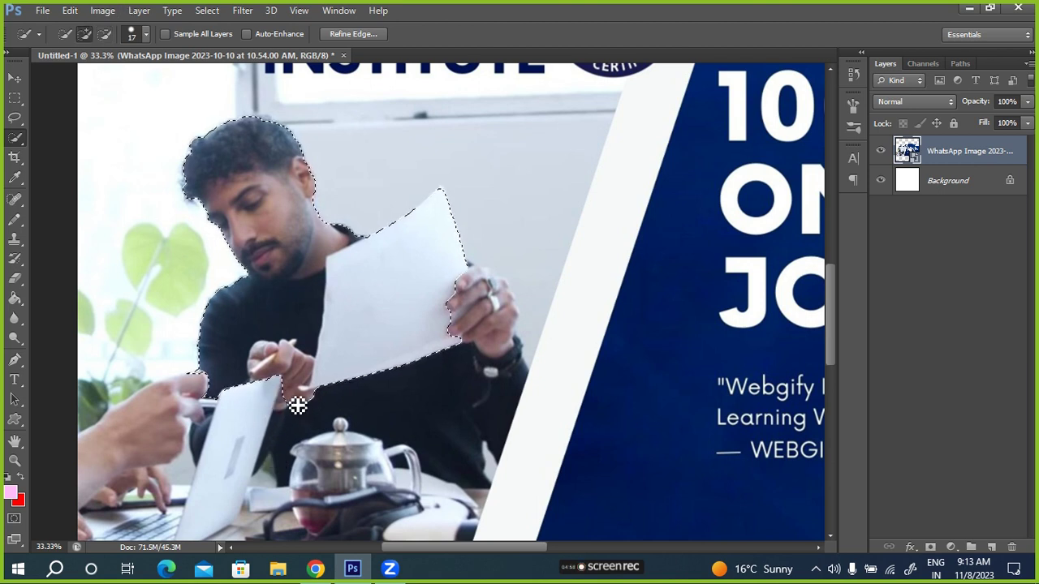
drag(280, 451, 276, 466)
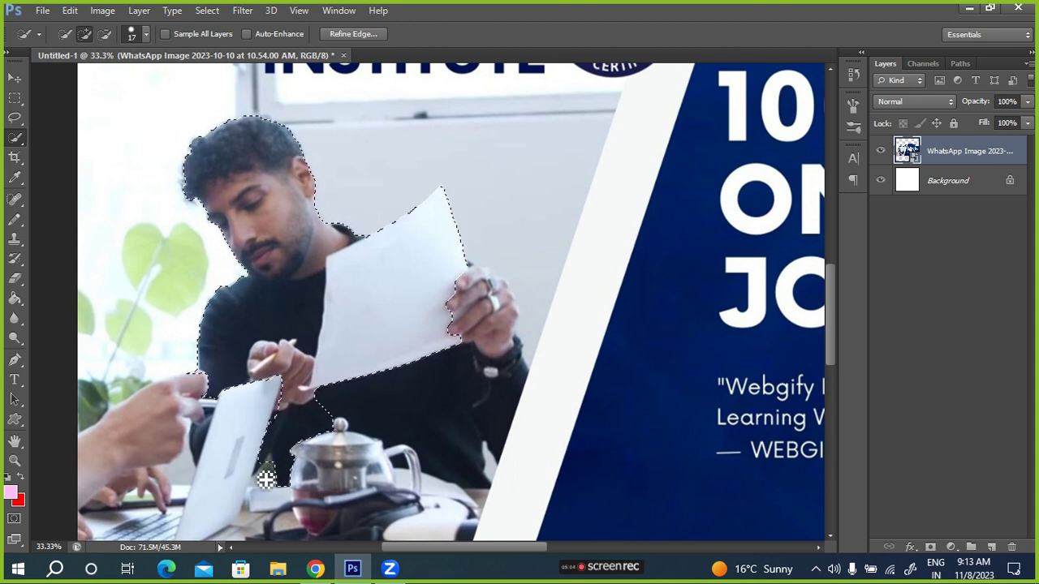
mouse_move(302, 452)
mouse_down()
mouse_move(498, 459)
mouse_move(496, 445)
mouse_up()
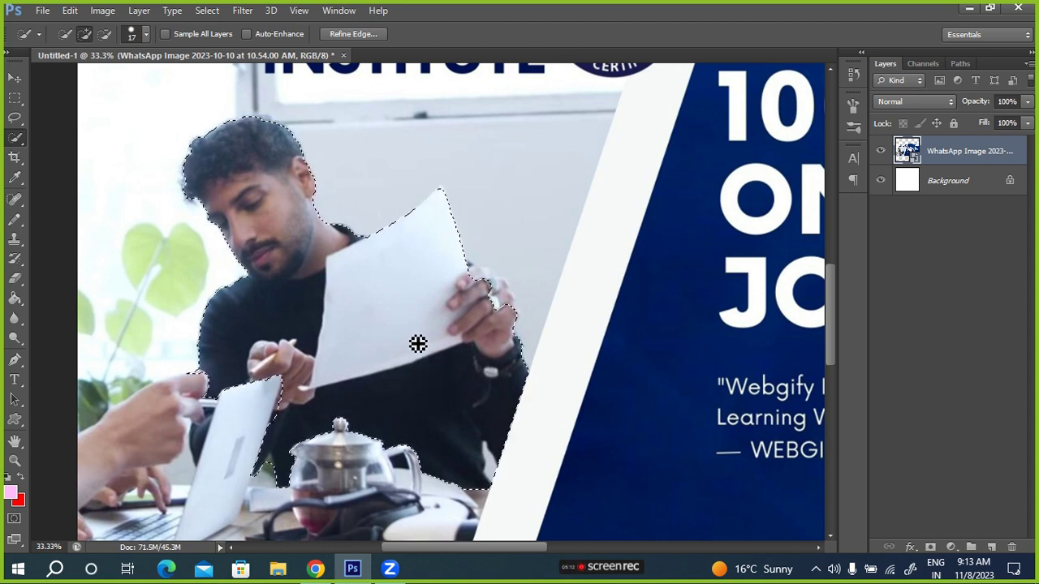
drag(470, 285, 520, 320)
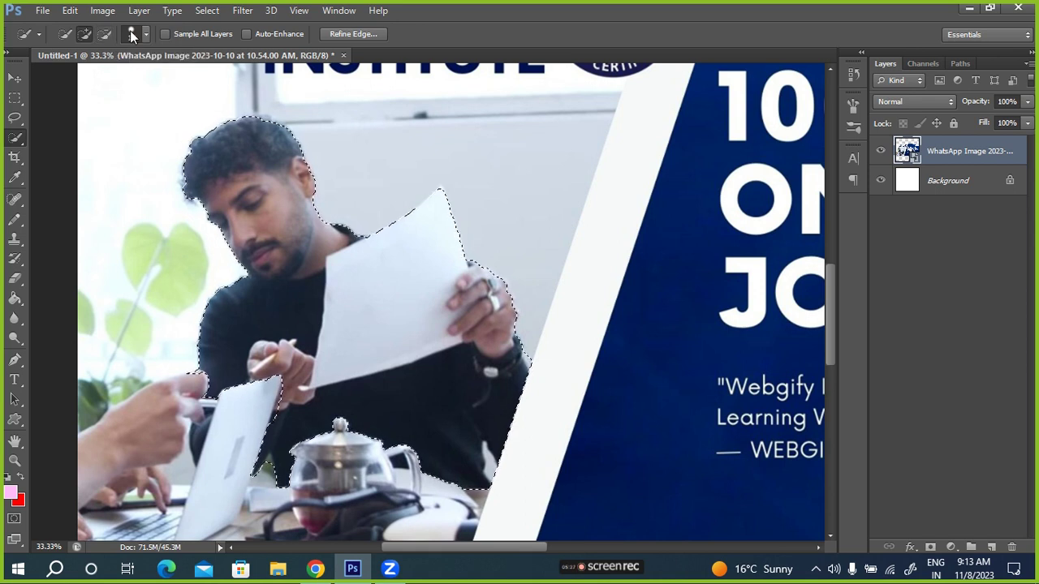
- Resize the quick selection brush from 30 px to 19 px with lower hardness
click(143, 33)
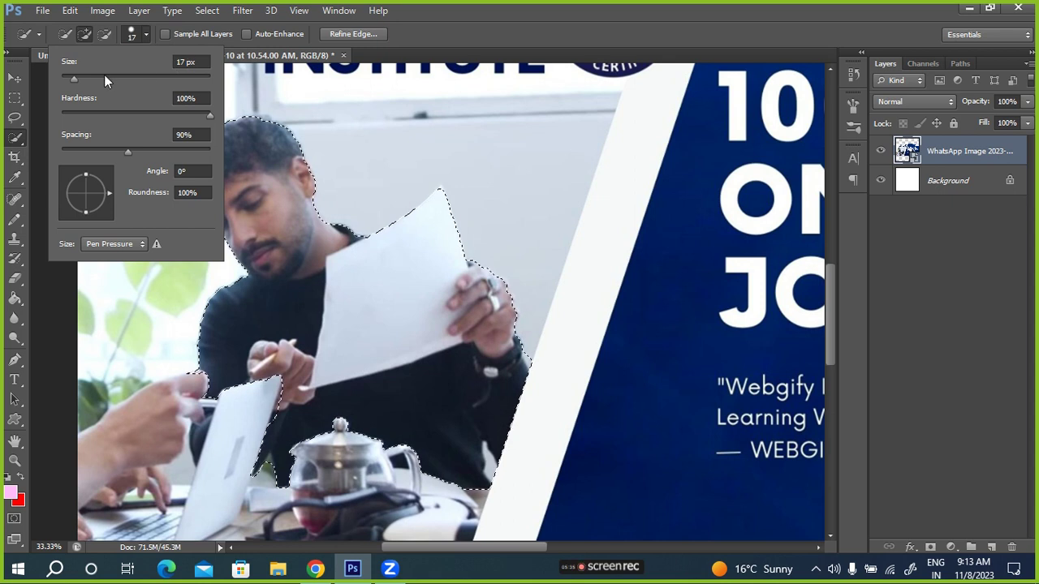
drag(72, 77, 130, 77)
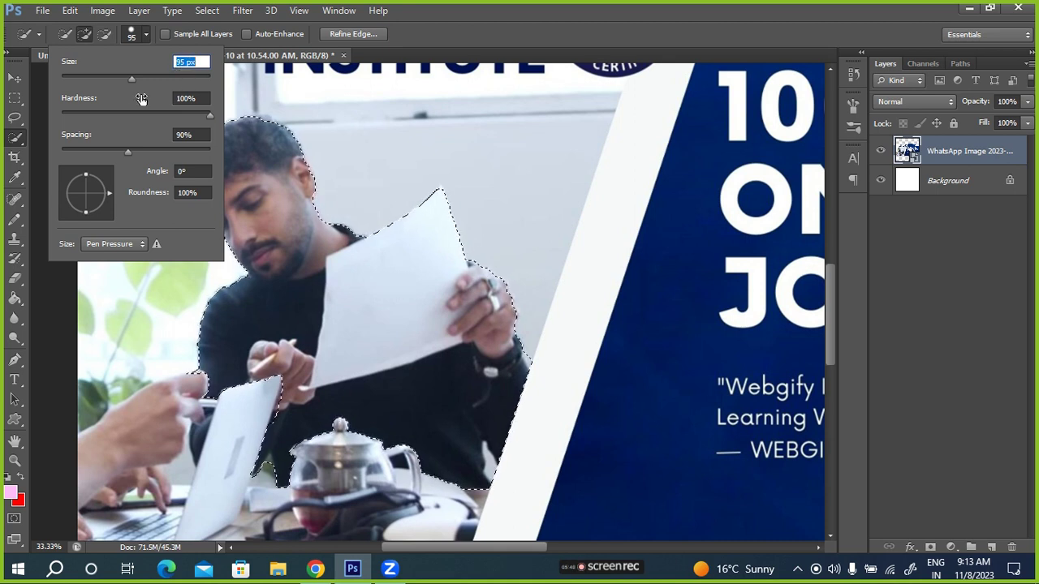
drag(130, 80, 148, 78)
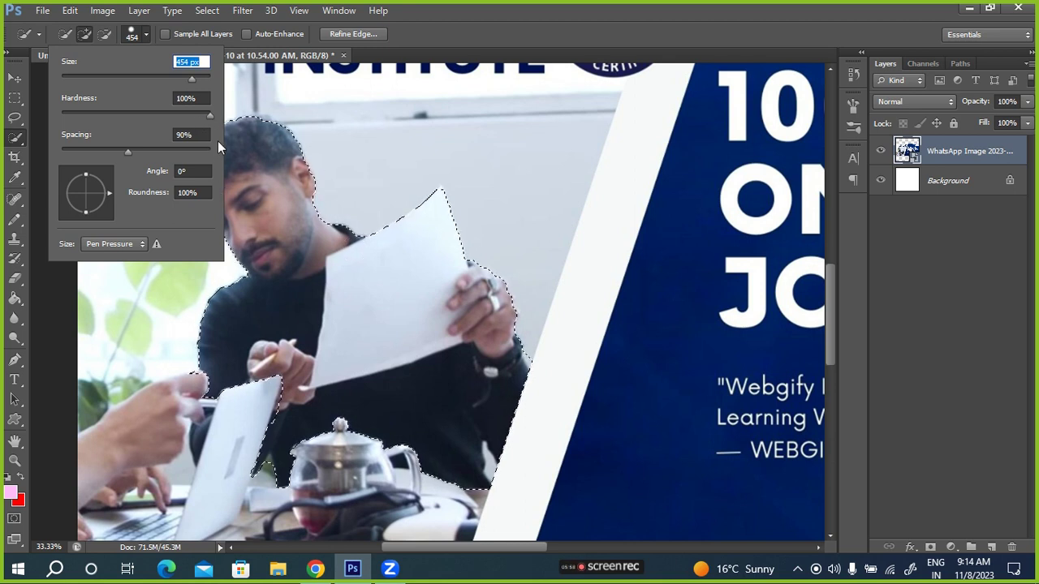
drag(193, 82, 83, 90)
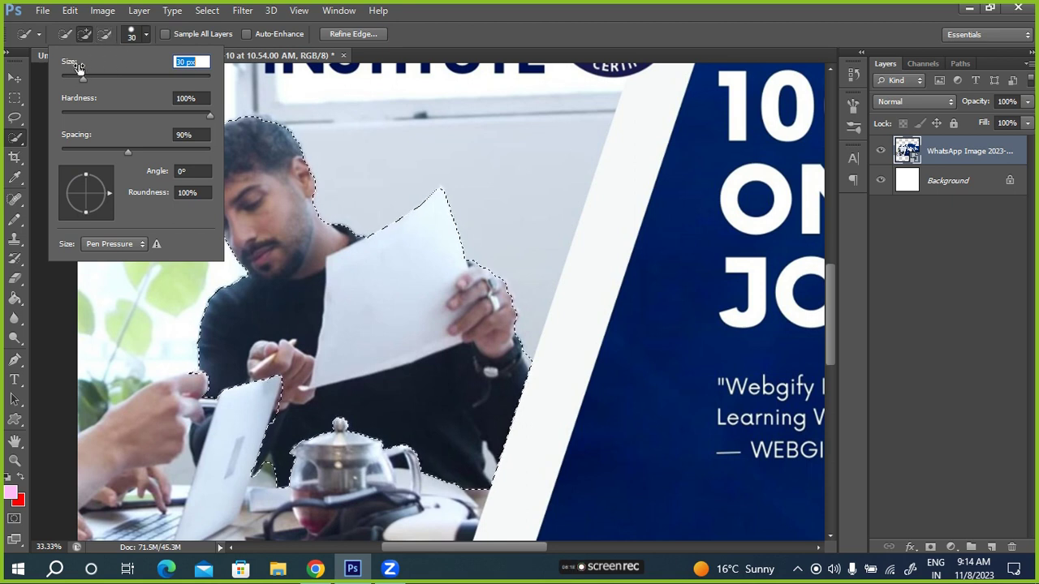
drag(82, 79, 76, 80)
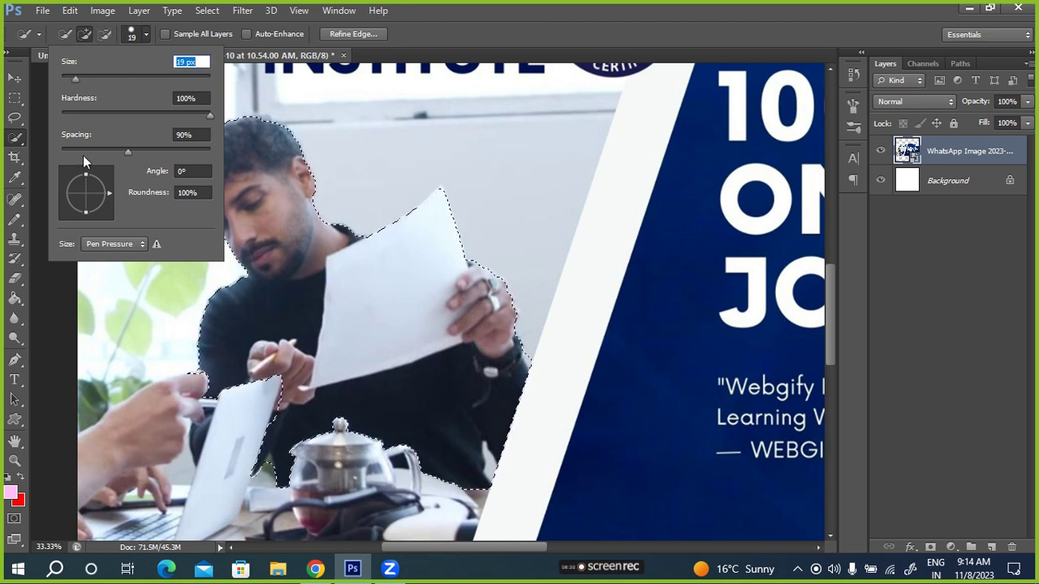
drag(210, 114, 119, 115)
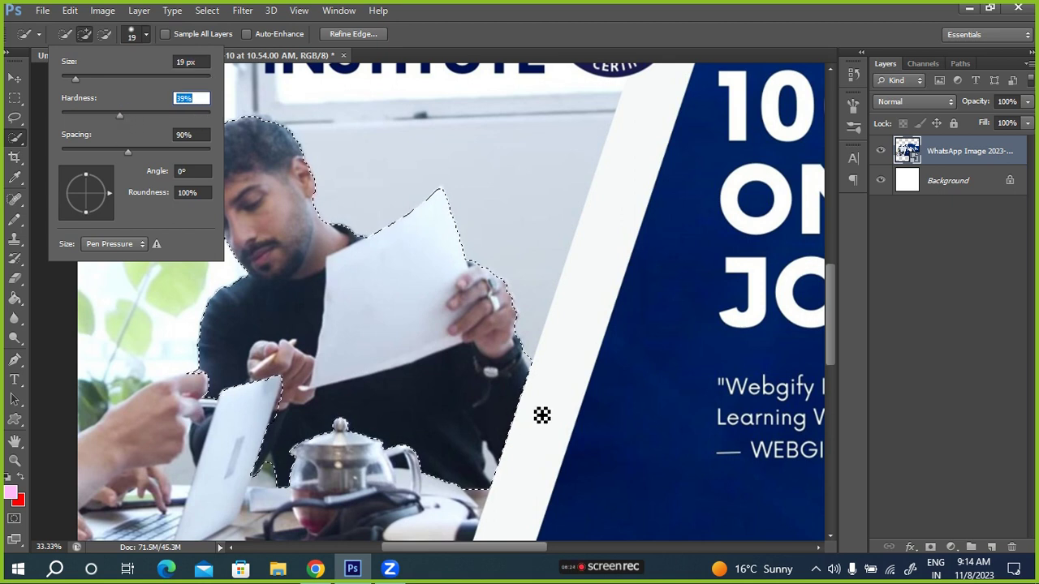
click(499, 467)
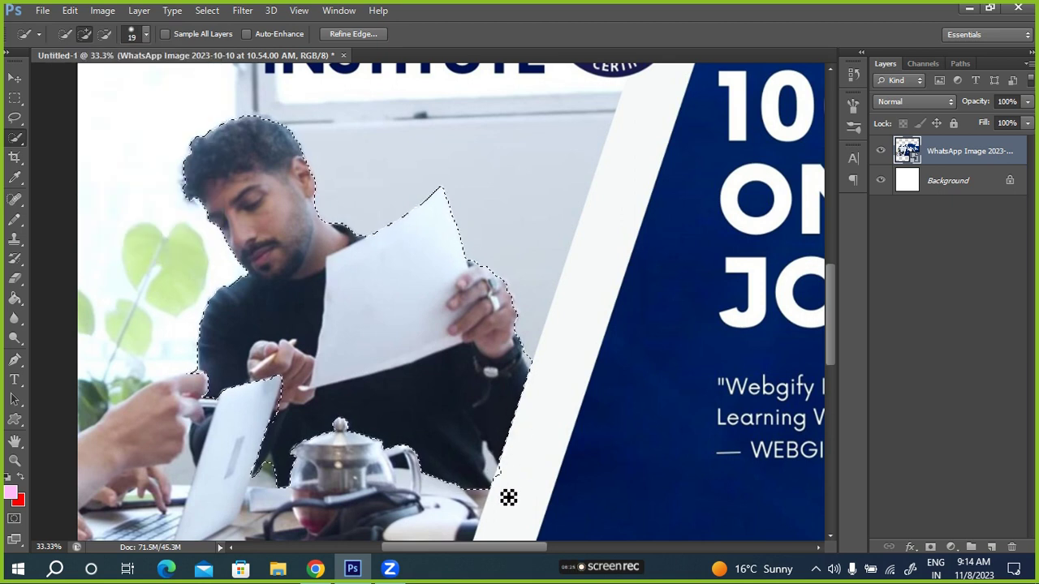
- Set Quick Selection to Subtract with a 66 px, 100% hardness brush
click(536, 438)
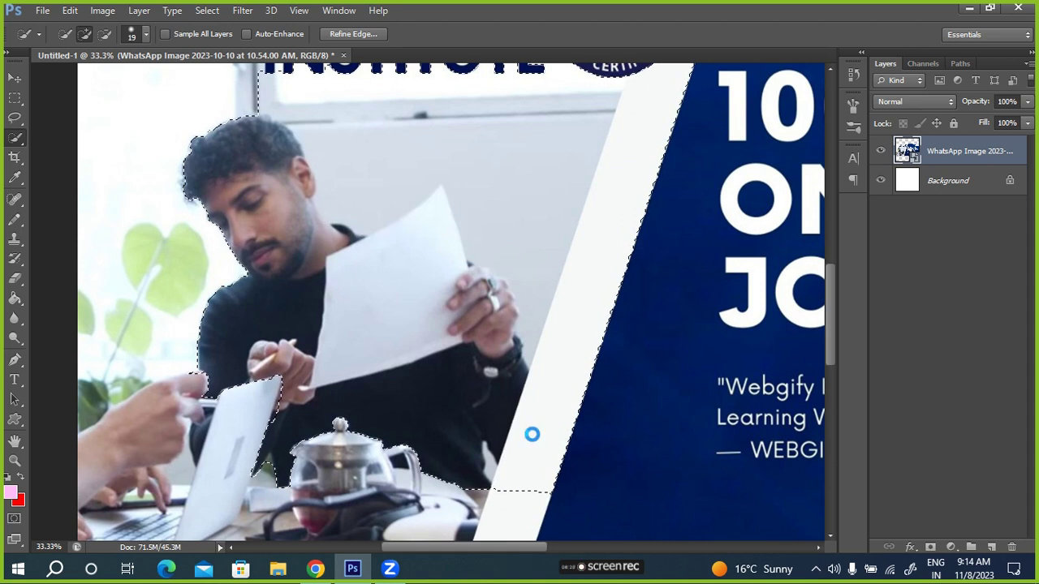
click(78, 34)
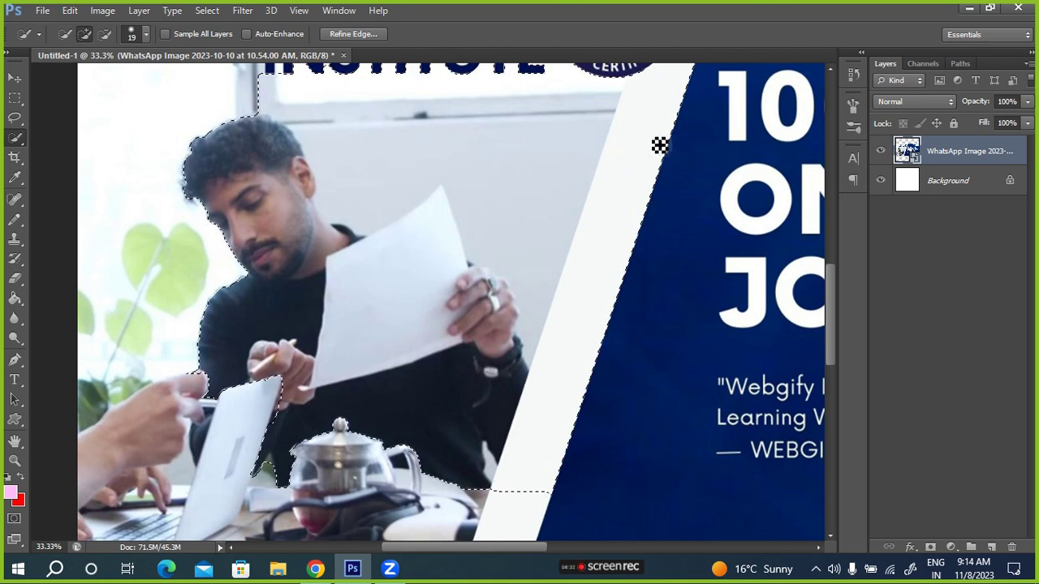
scroll(547, 306, up, 2)
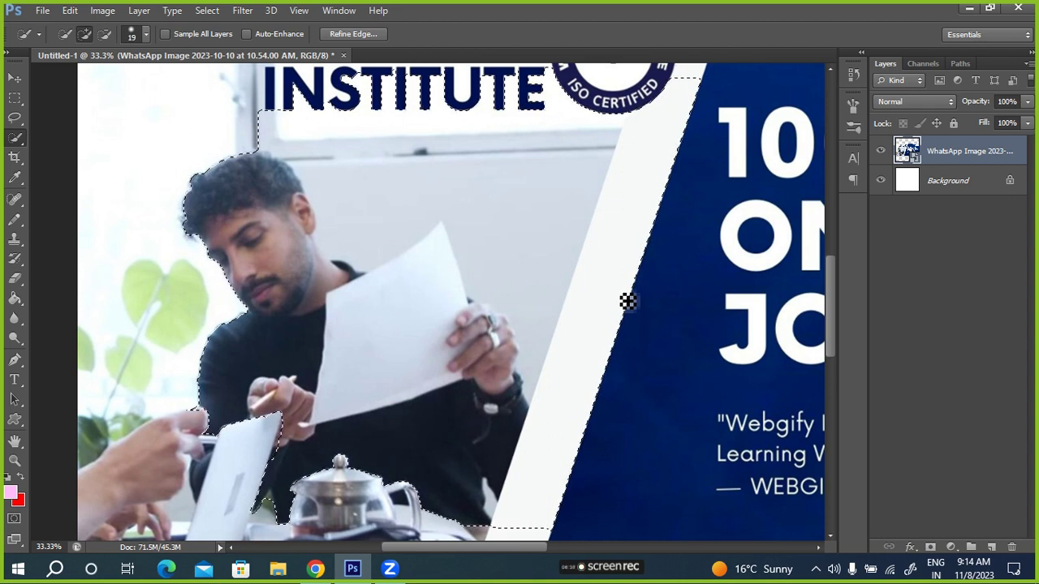
click(101, 35)
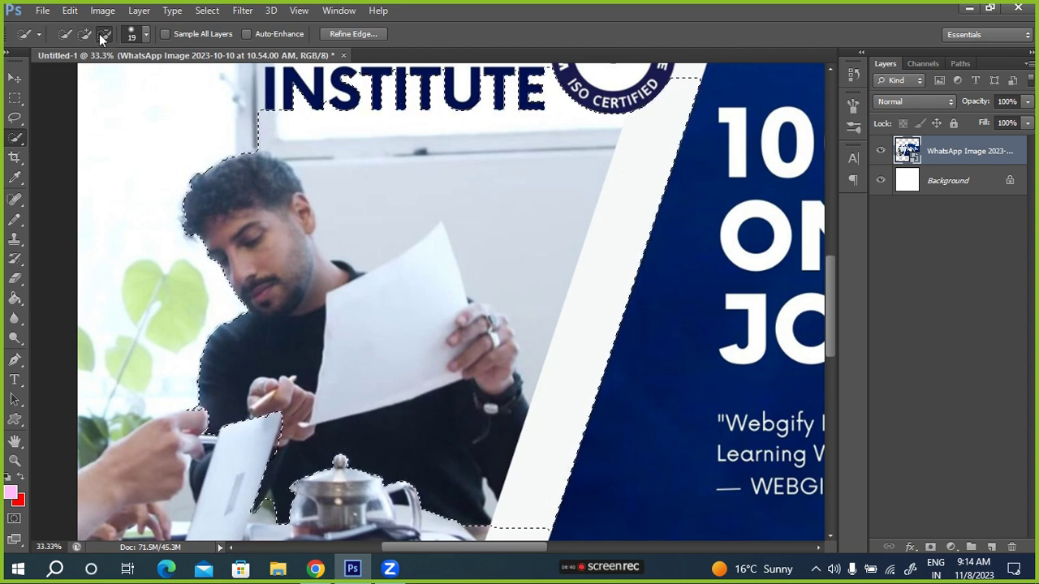
click(145, 34)
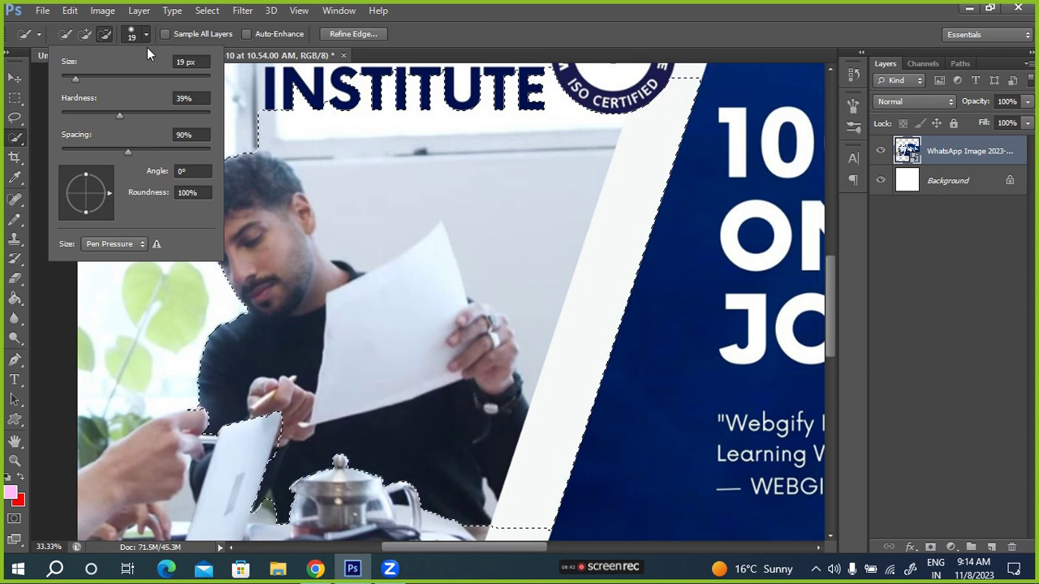
drag(119, 115, 218, 123)
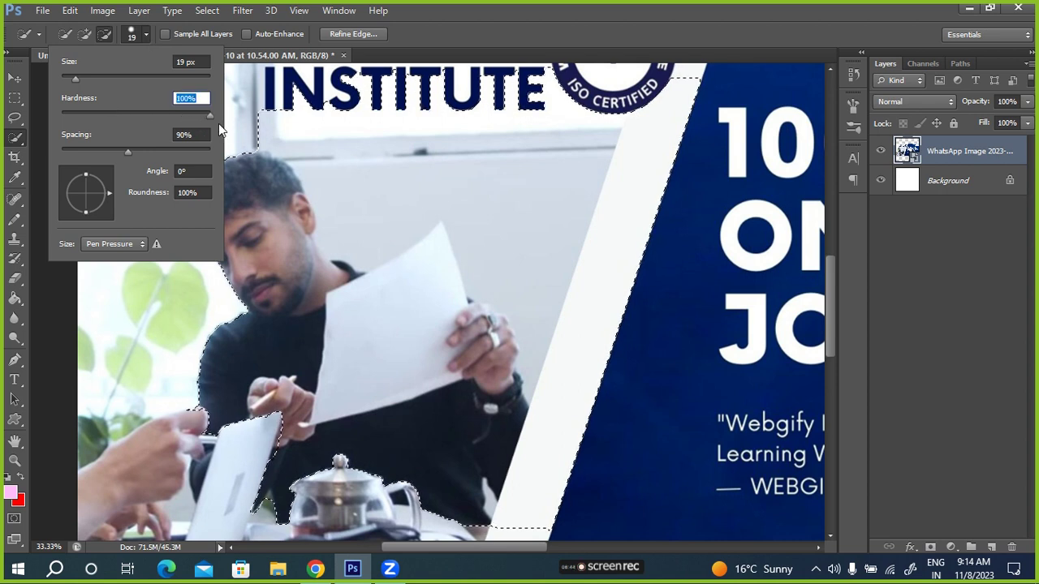
drag(73, 80, 111, 74)
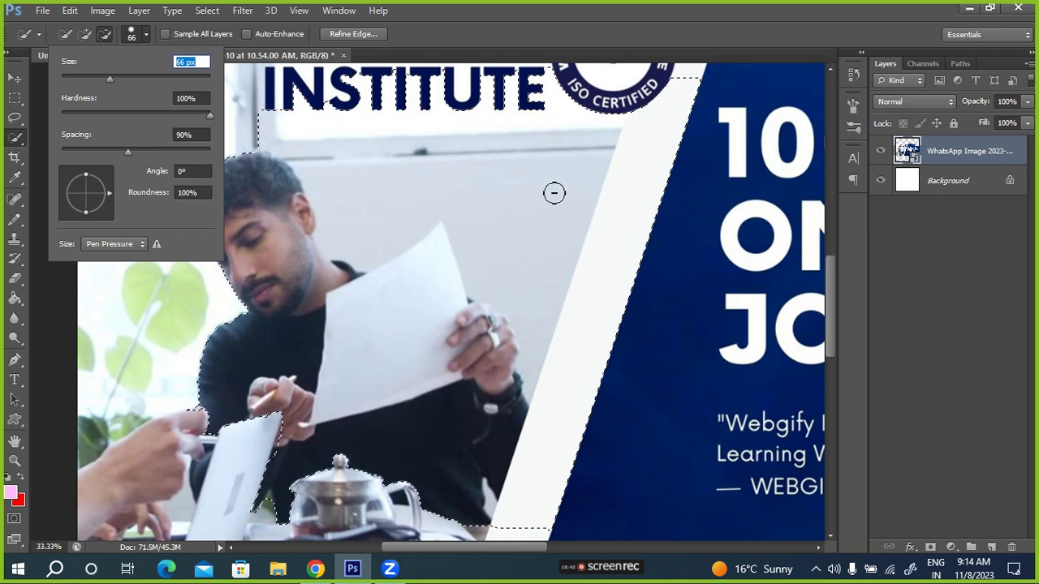
key(Return)
- Remove the strip under INSTITUTE, the white diagonal stripe and the wall from the selection
drag(613, 122, 543, 132)
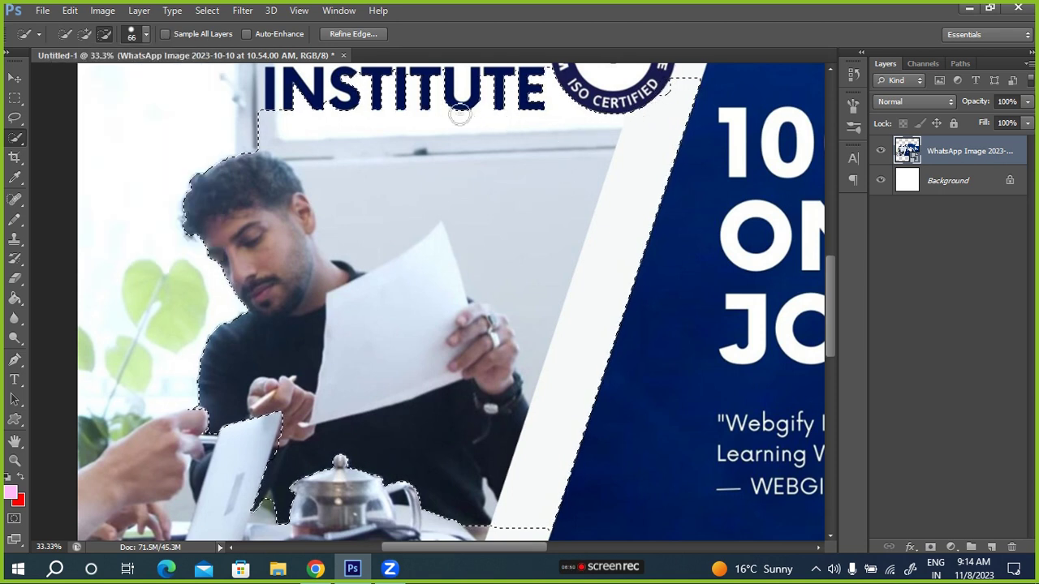
drag(291, 116, 457, 95)
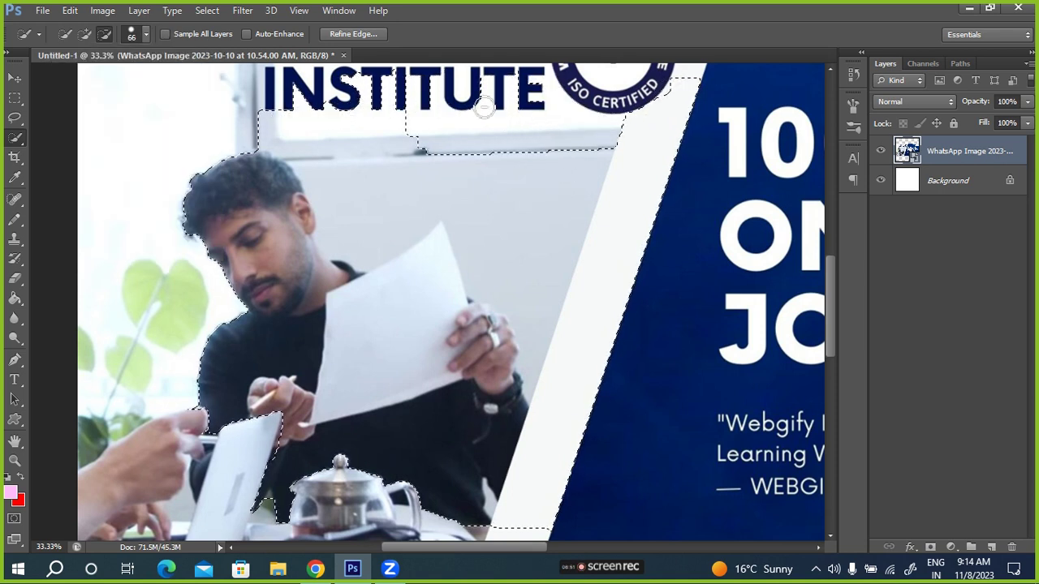
mouse_move(284, 114)
mouse_down()
mouse_move(272, 128)
mouse_move(669, 128)
mouse_move(536, 509)
mouse_up()
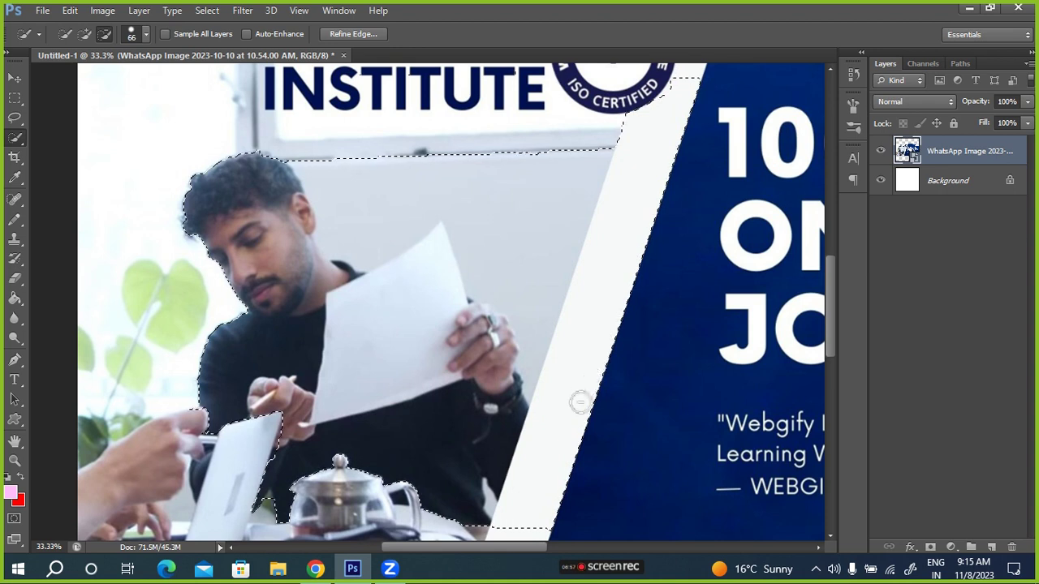
drag(537, 510, 609, 248)
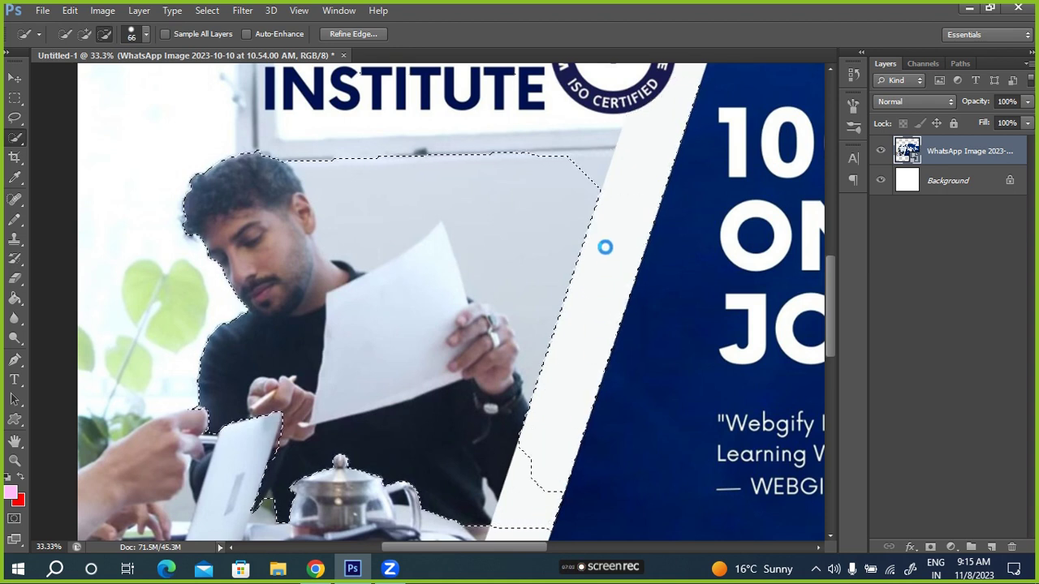
mouse_move(522, 146)
mouse_down()
mouse_move(394, 179)
mouse_move(558, 308)
mouse_up()
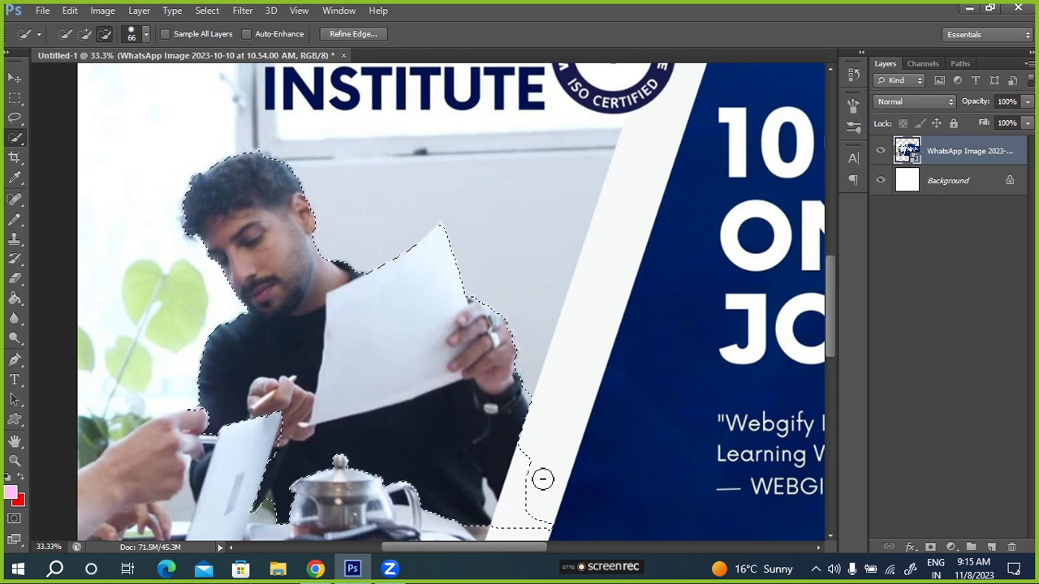
mouse_move(531, 462)
mouse_down()
mouse_move(517, 557)
mouse_move(520, 498)
mouse_move(509, 525)
mouse_move(487, 493)
mouse_move(498, 509)
mouse_up()
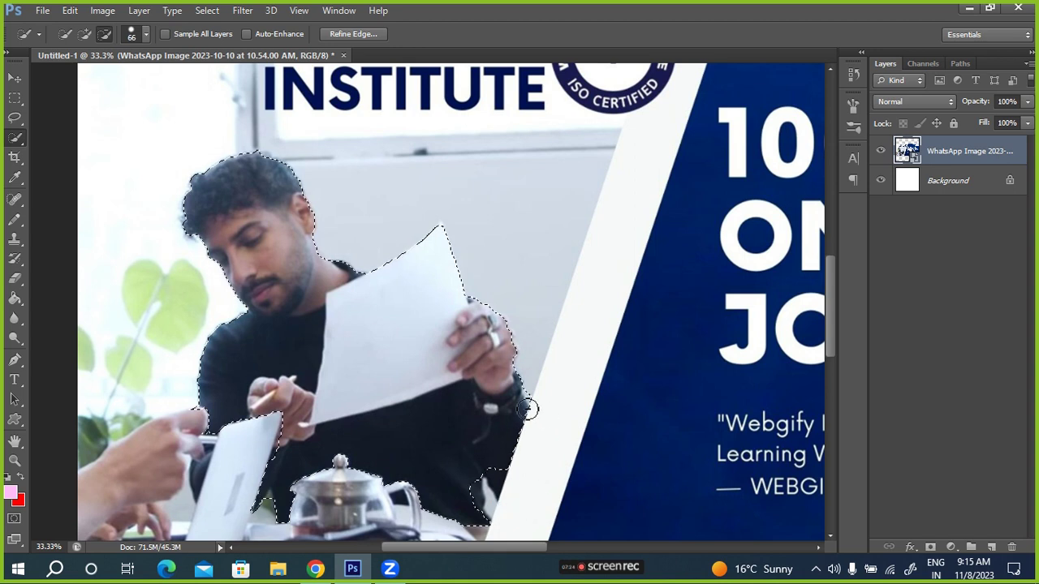
- With a smaller brush, add the bump by the man's lower arm to the selection
click(145, 35)
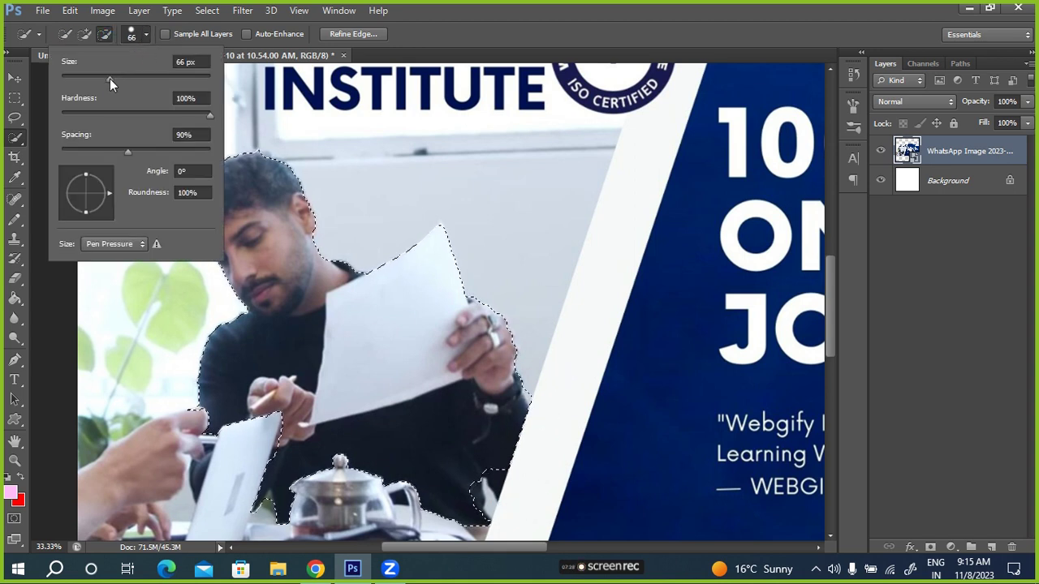
drag(109, 79, 87, 80)
click(83, 33)
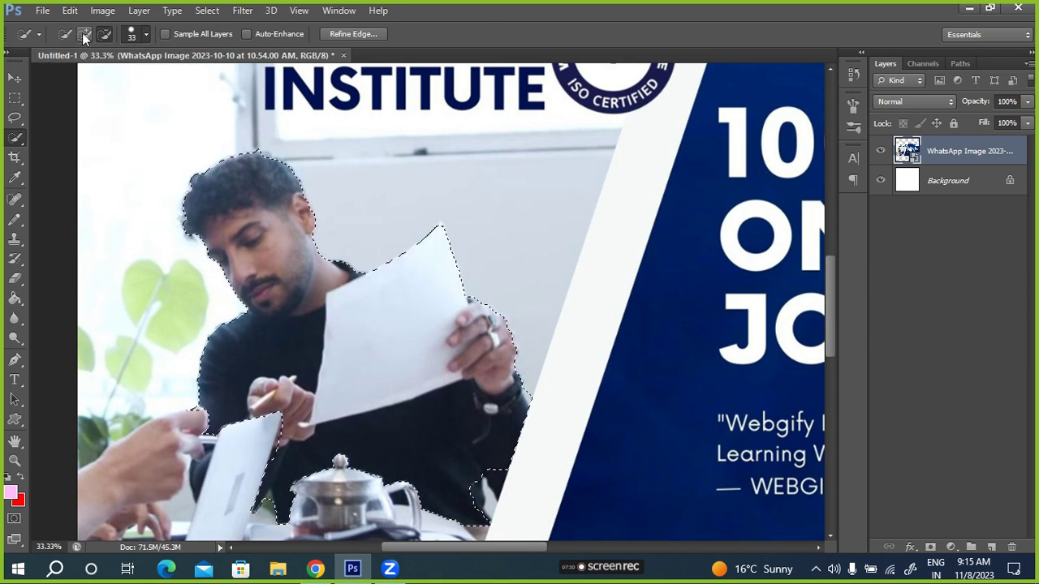
drag(501, 518, 492, 487)
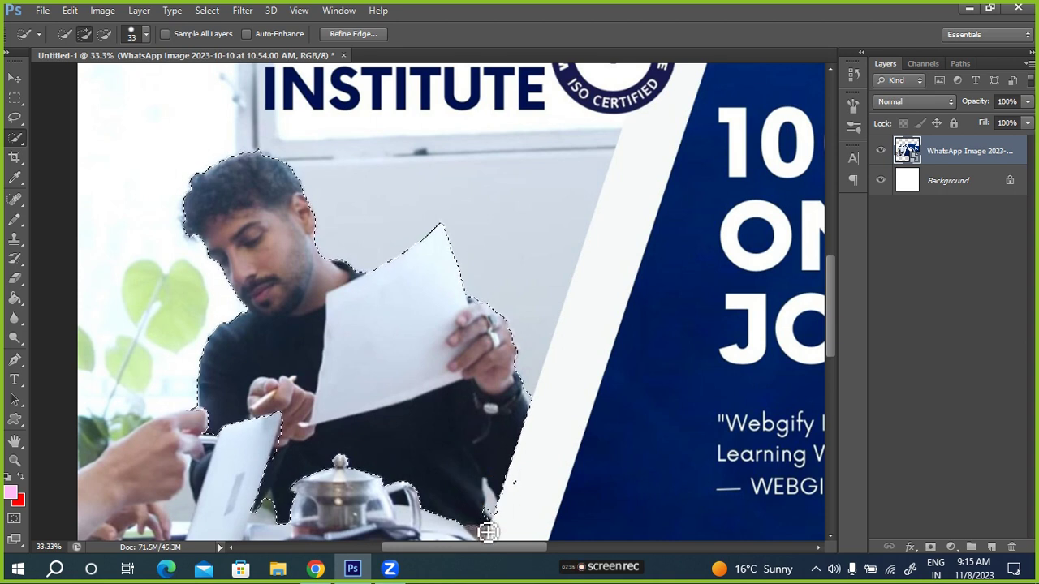
drag(487, 532, 504, 522)
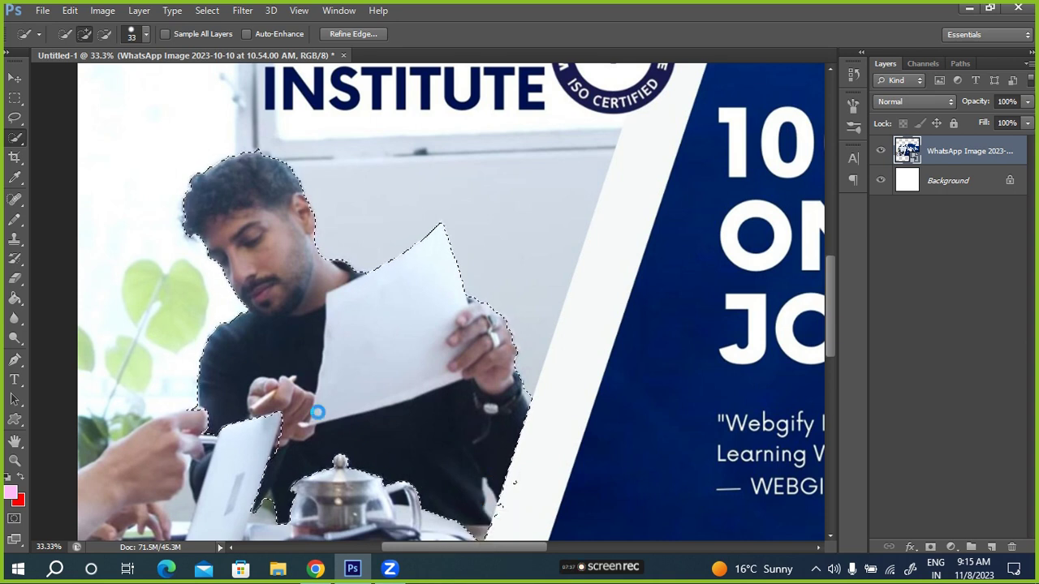
- Switch to Subtract with an 18 px brush and zoom in on the outline
click(103, 33)
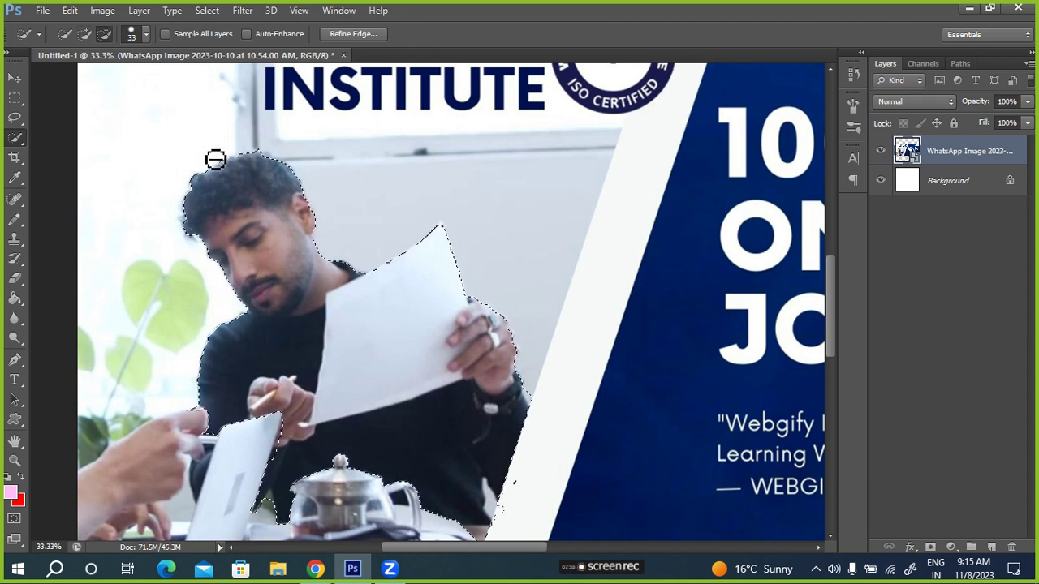
click(145, 35)
drag(83, 77, 75, 80)
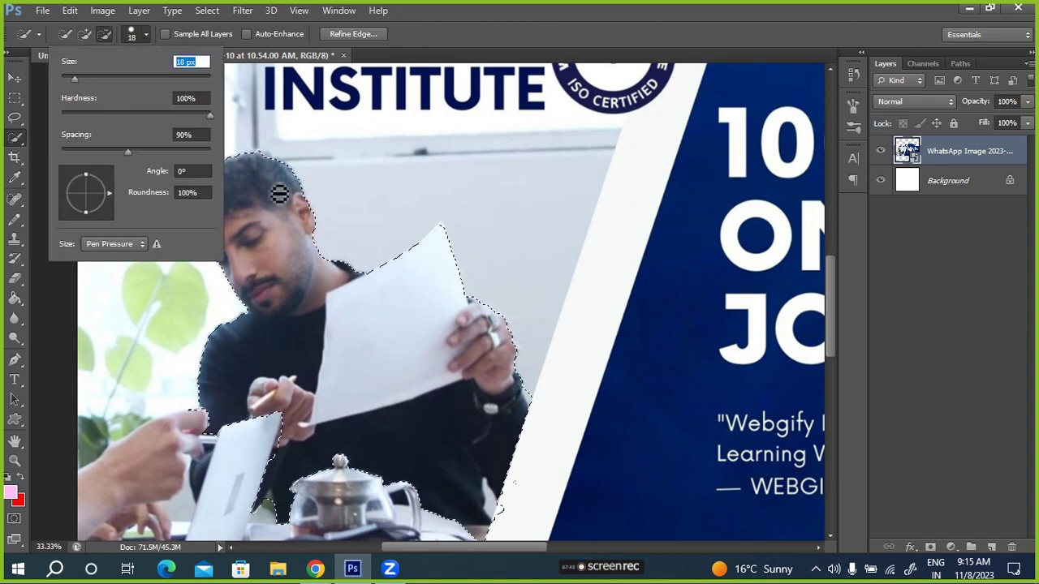
click(573, 494)
key(ctrl+plus)
- Shave a sliver off the selection along the man's arm, then return to Add mode
scroll(549, 344, down, 1)
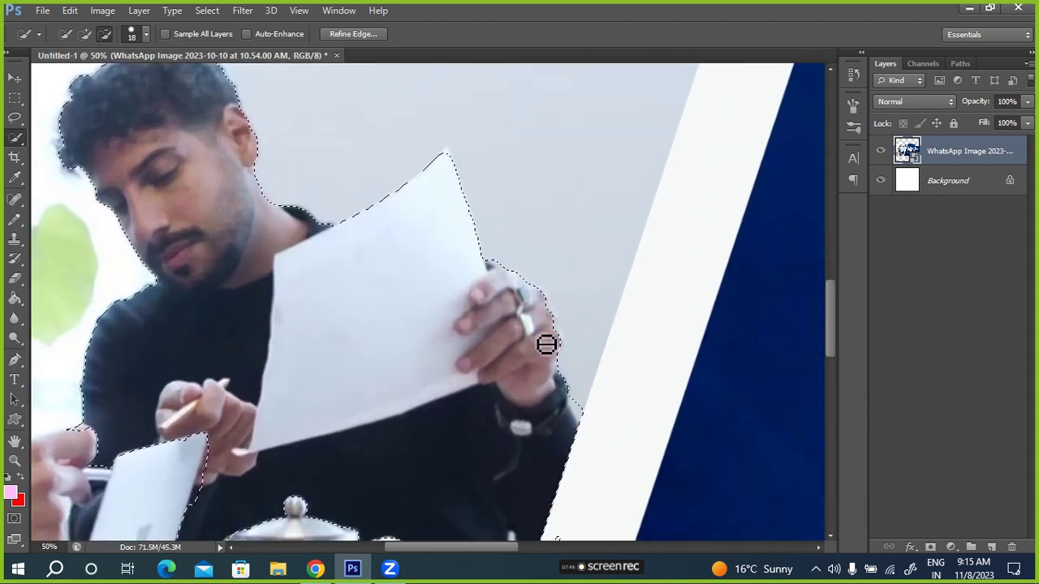
scroll(562, 397, down, 3)
scroll(562, 397, down, 2)
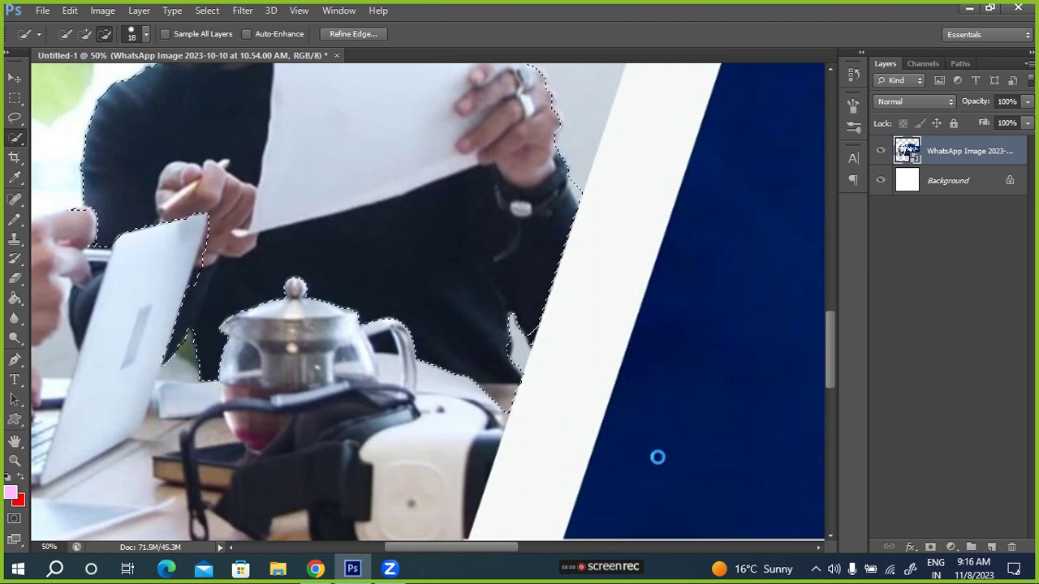
scroll(633, 317, up, 3)
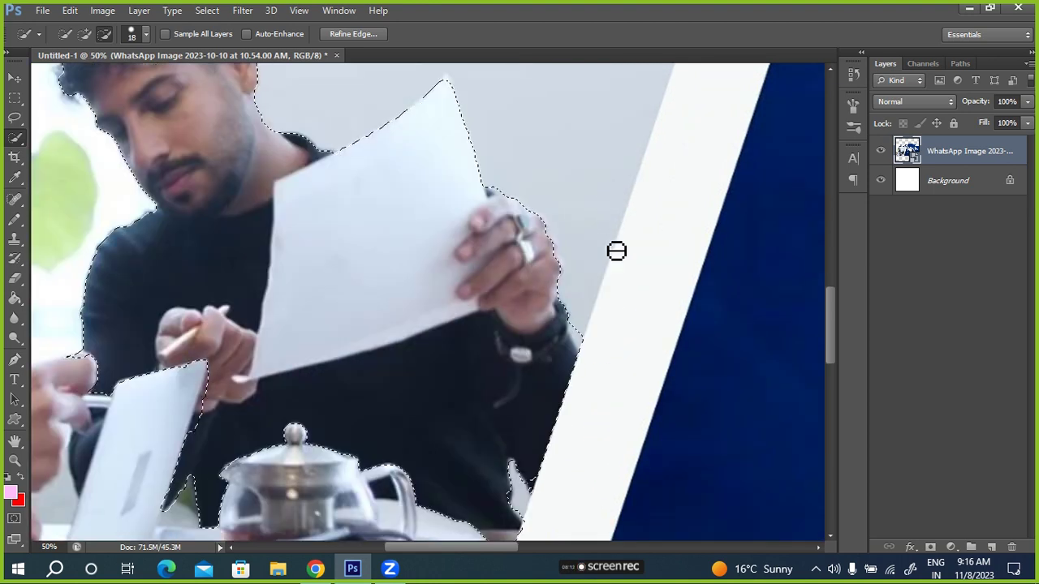
click(585, 343)
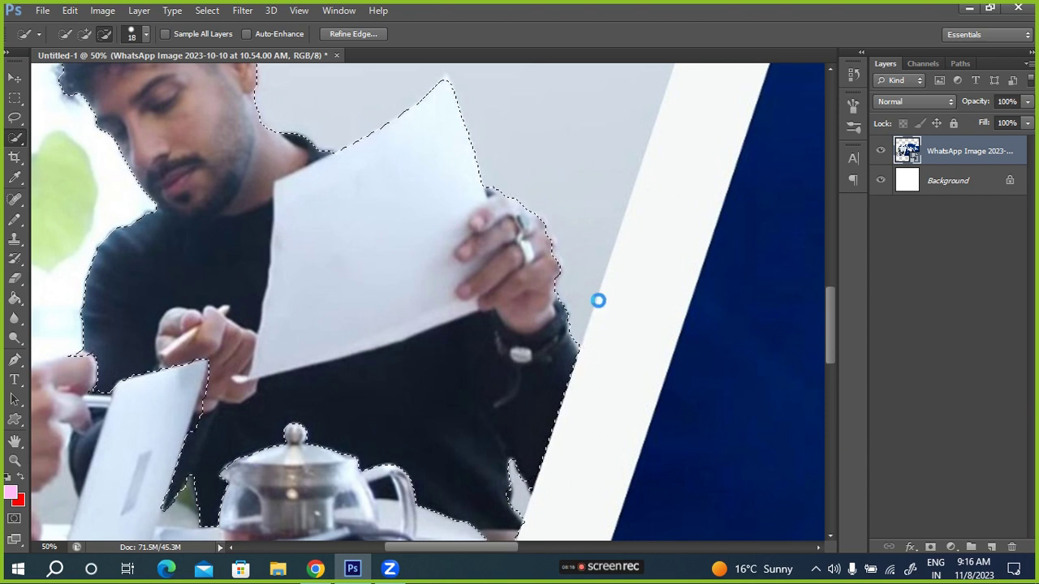
scroll(317, 297, up, 3)
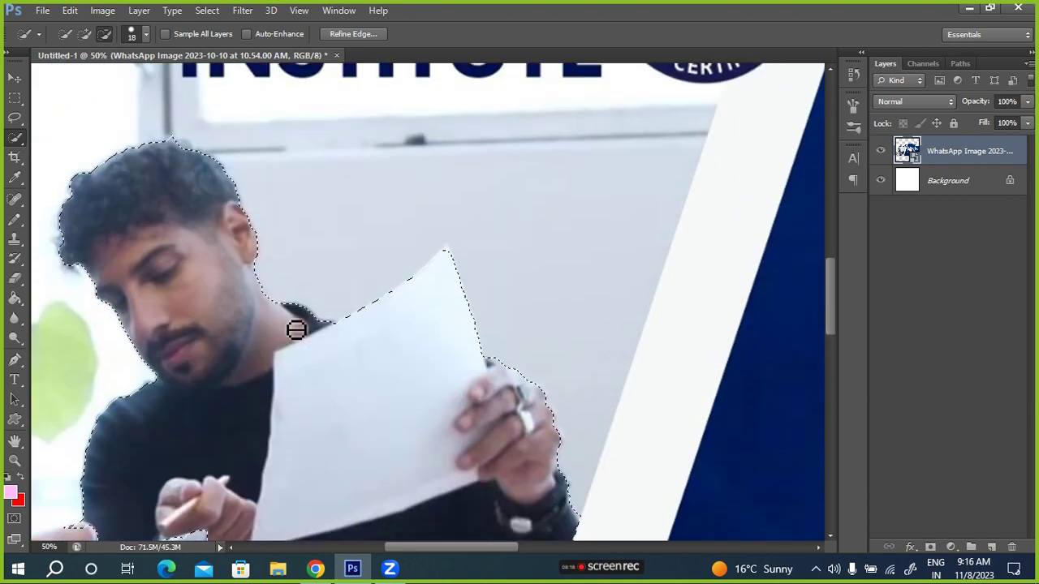
scroll(297, 328, down, 1)
scroll(296, 330, down, 1)
scroll(297, 330, down, 1)
scroll(297, 331, down, 1)
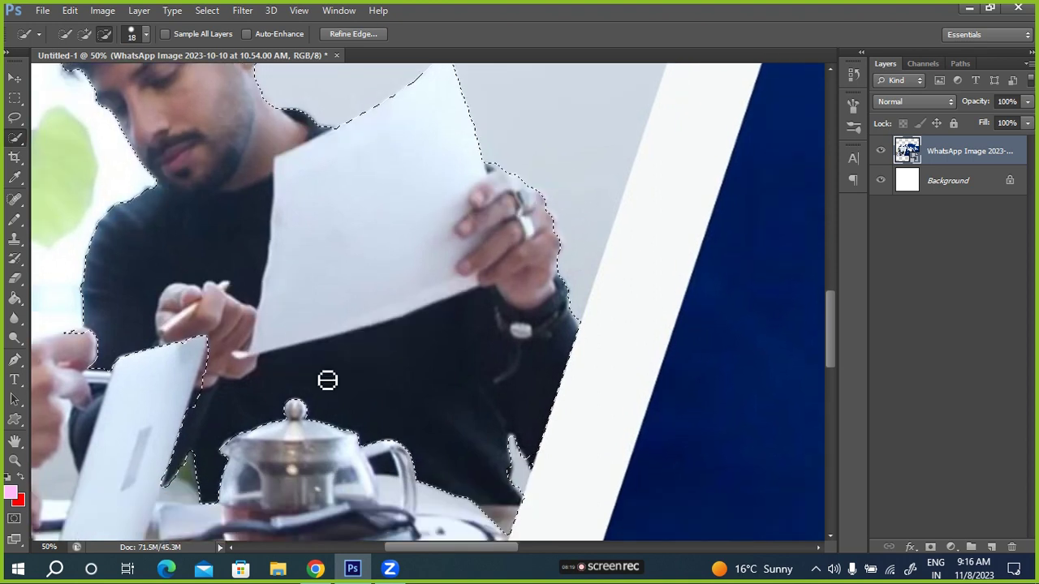
click(84, 34)
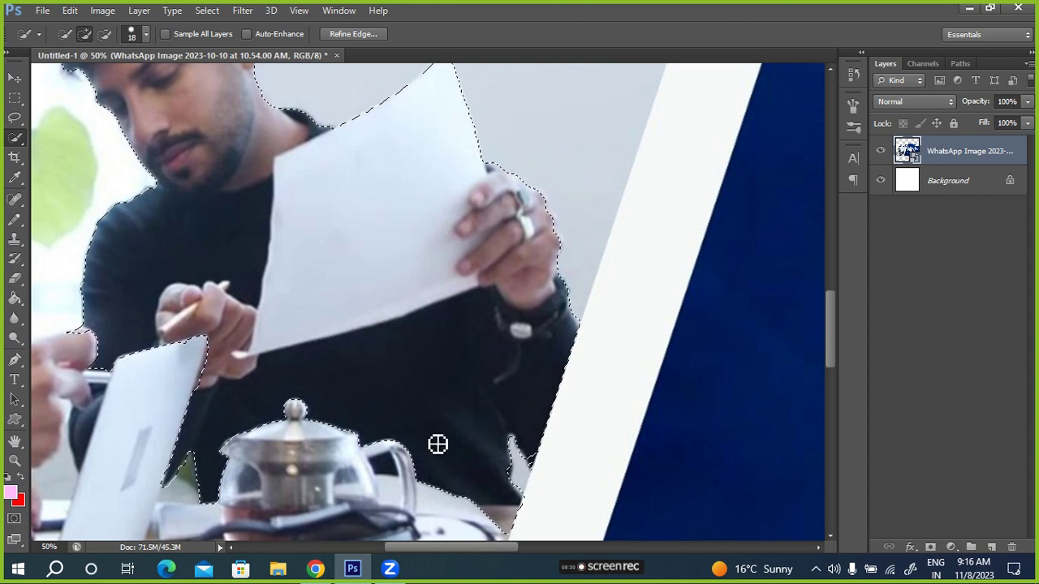
- Copy the selected man onto a new Layer 1 and hide the WhatsApp banner layer
key(ctrl+0)
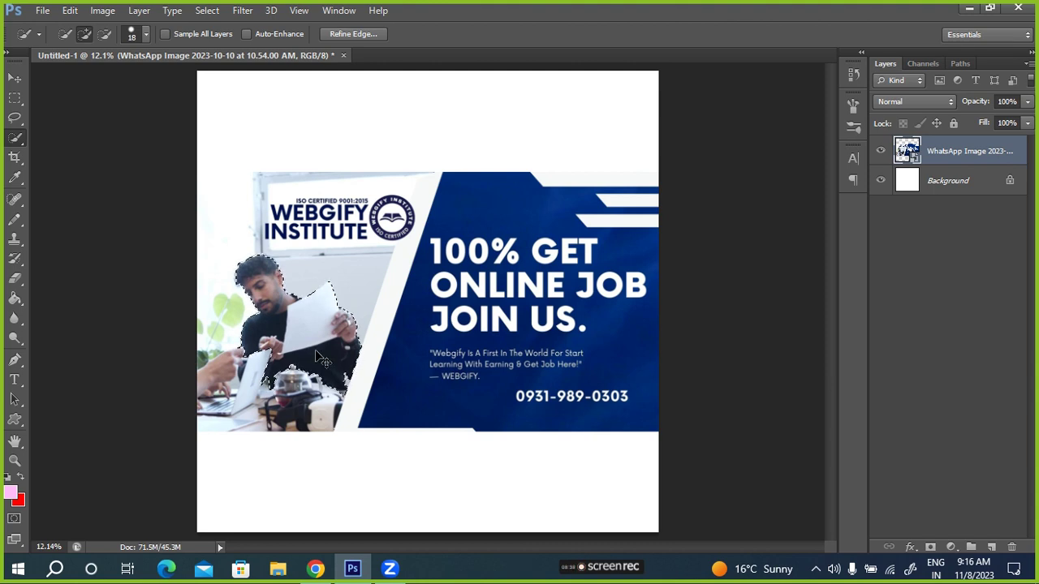
key(ctrl+j)
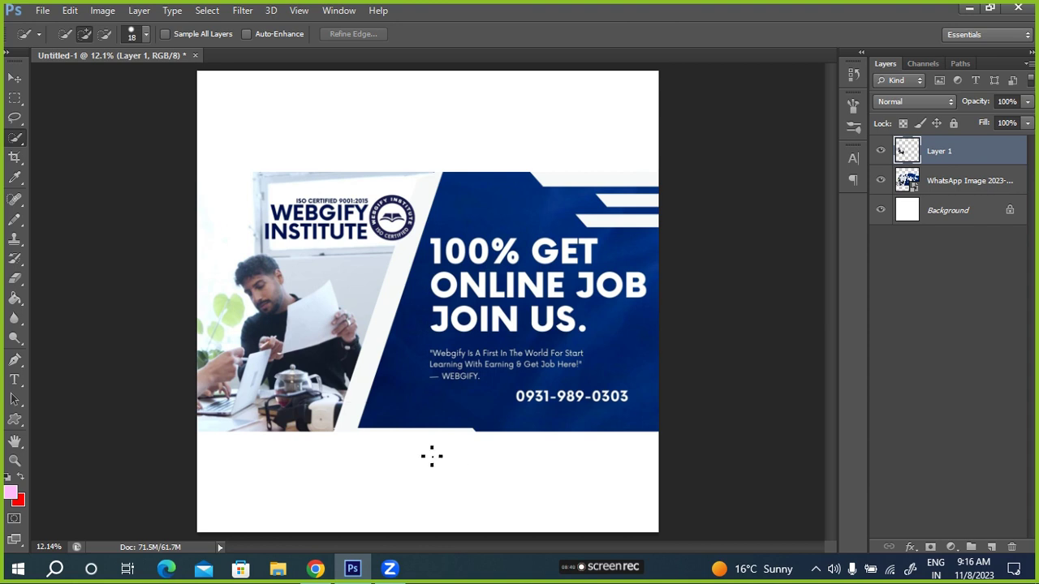
click(881, 180)
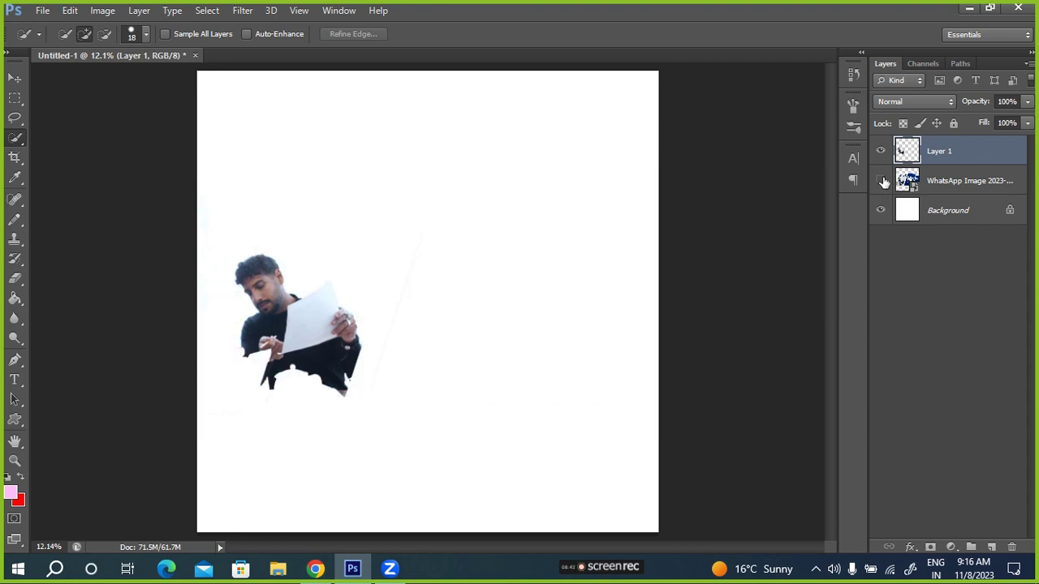
- Move the cut-out man further right on the page with the Move tool
click(15, 77)
mouse_move(270, 357)
mouse_down()
mouse_move(410, 351)
mouse_move(393, 355)
mouse_up()
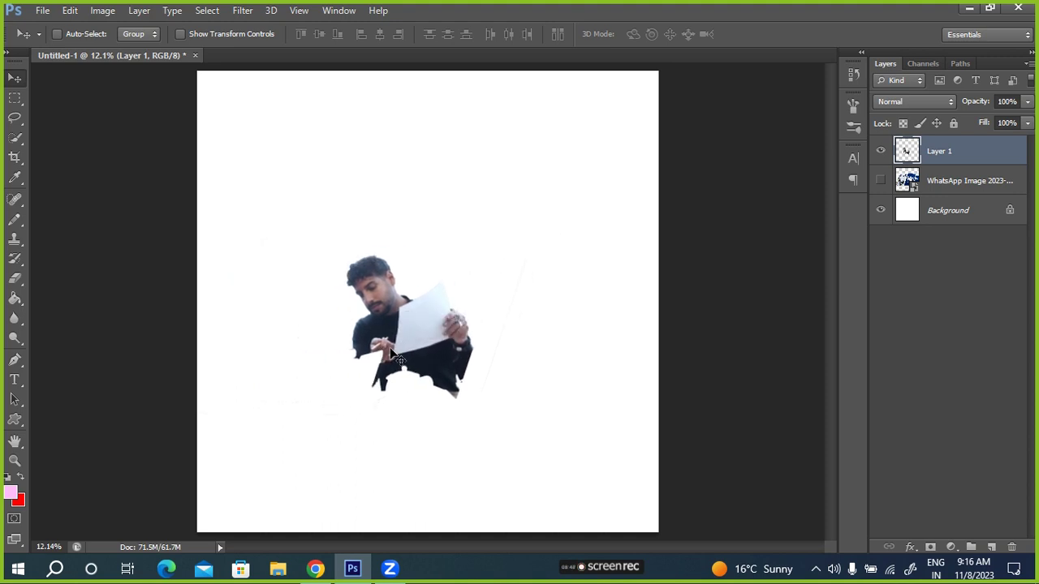
key(ctrl+plus)
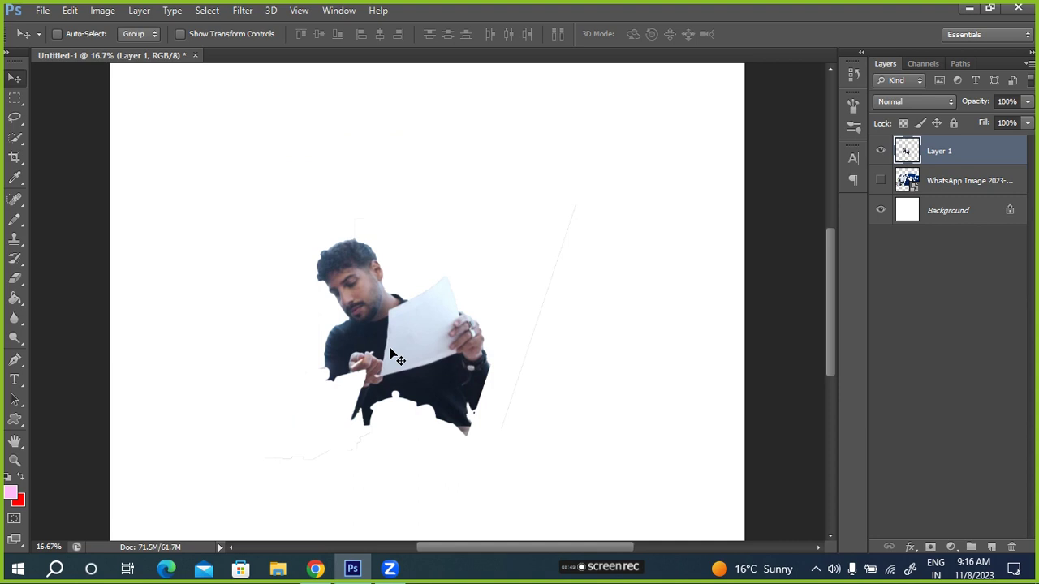
key(ctrl+minus)
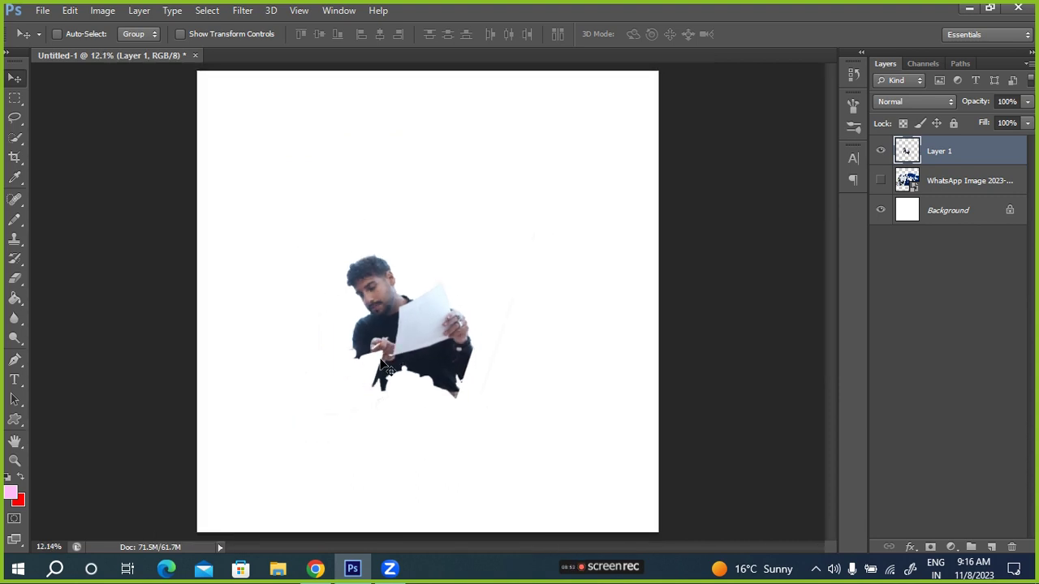
- Scale the Layer 1 man to 270%, shift him up and right, and apply the transform
key(ctrl+t)
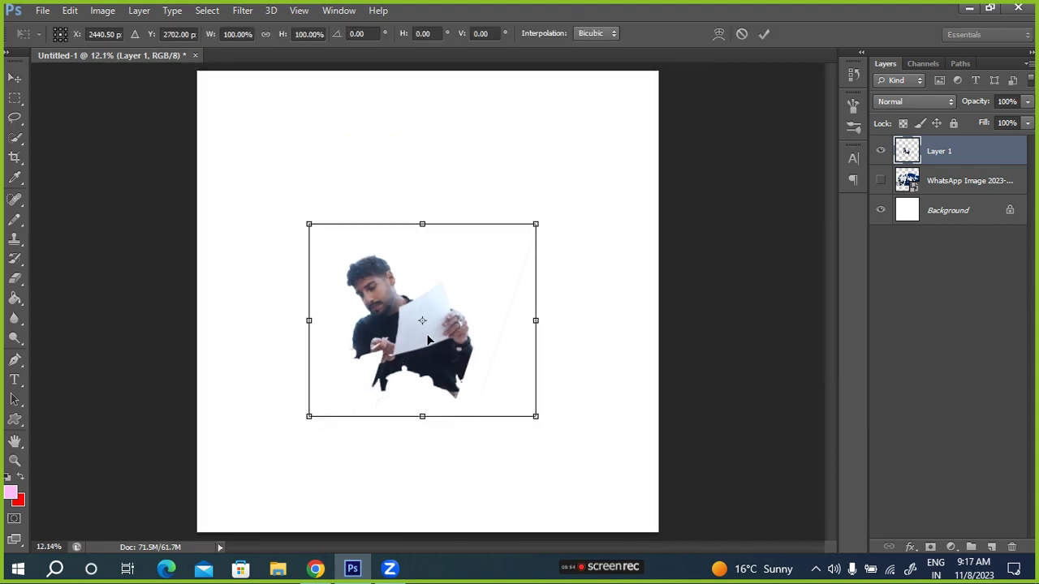
drag(211, 41, 309, 39)
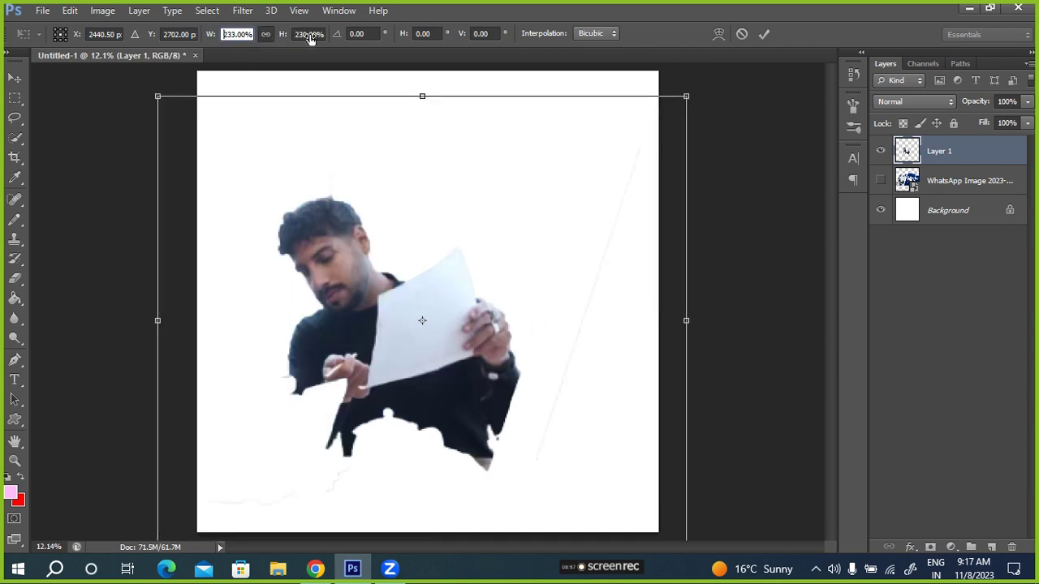
drag(331, 327, 379, 311)
drag(210, 36, 324, 316)
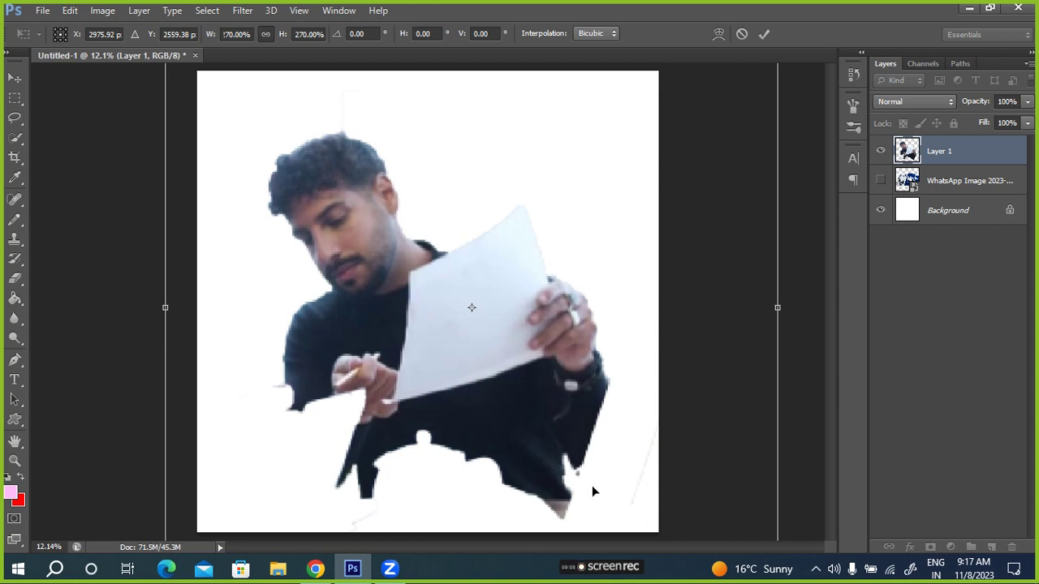
click(13, 102)
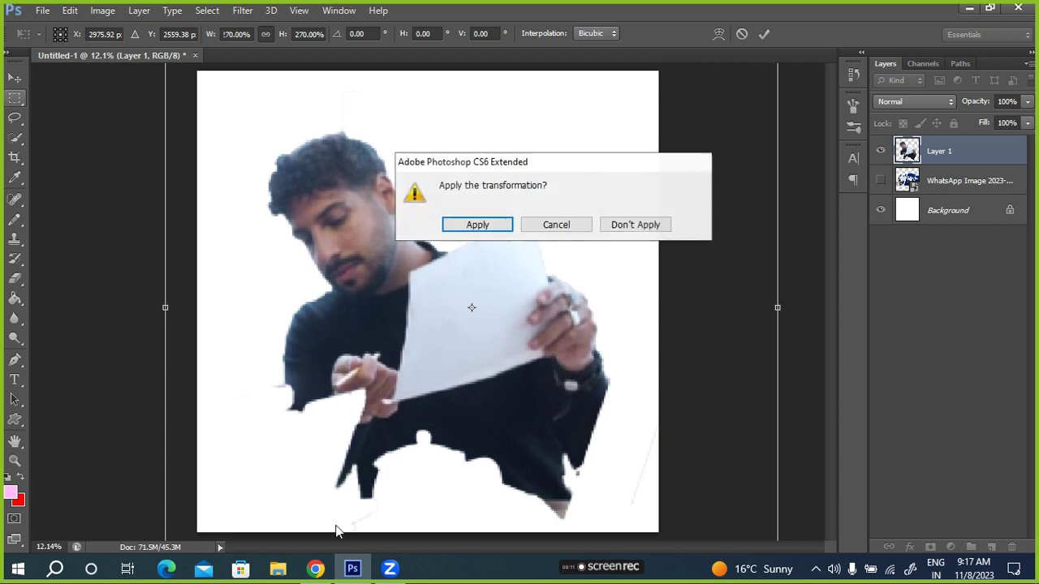
click(475, 225)
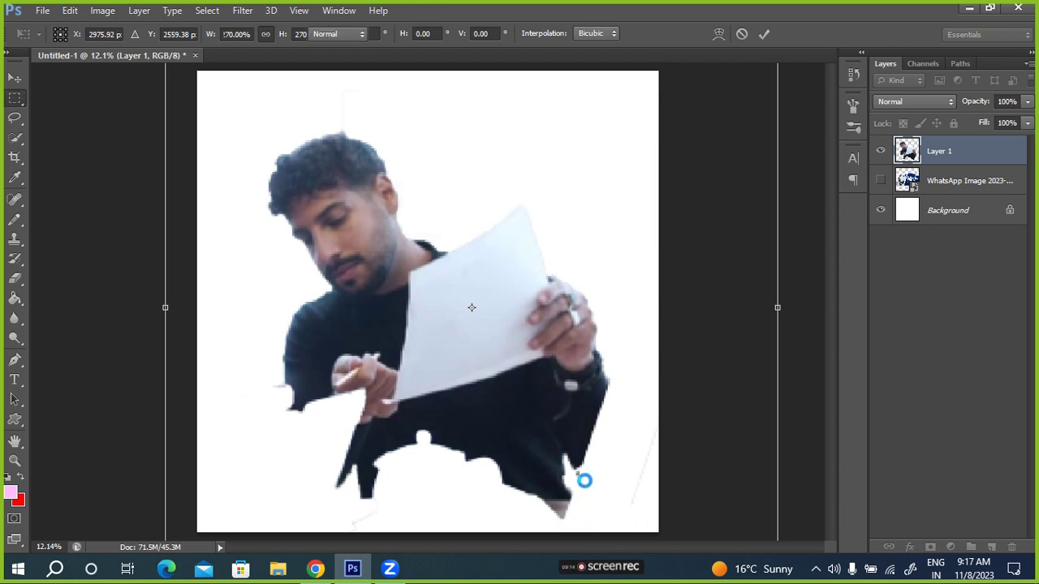
- Delete the lower-left shirt scrap using a rectangular selection, then deselect
drag(570, 473, 599, 485)
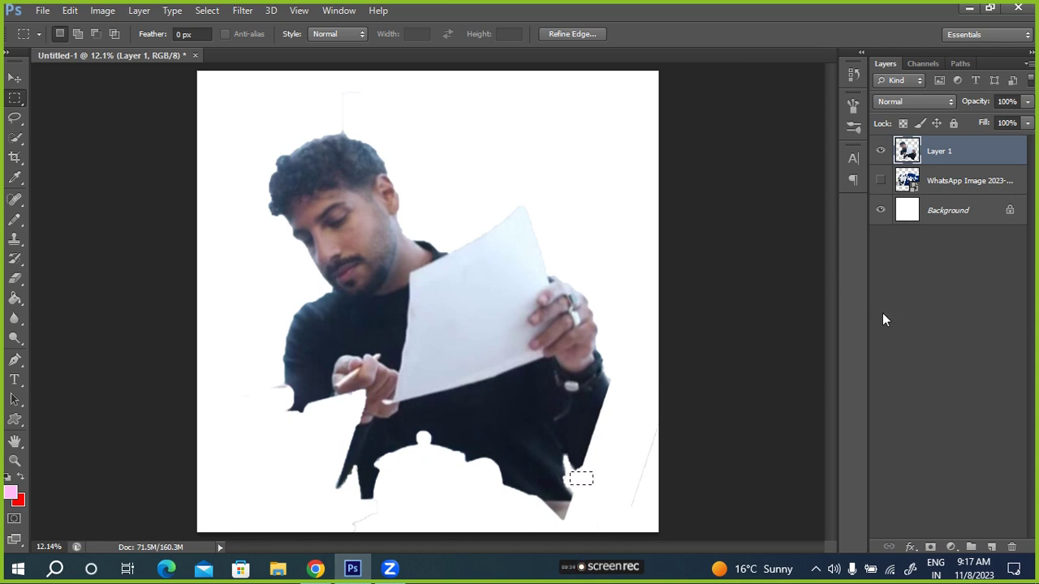
key(ctrl+d)
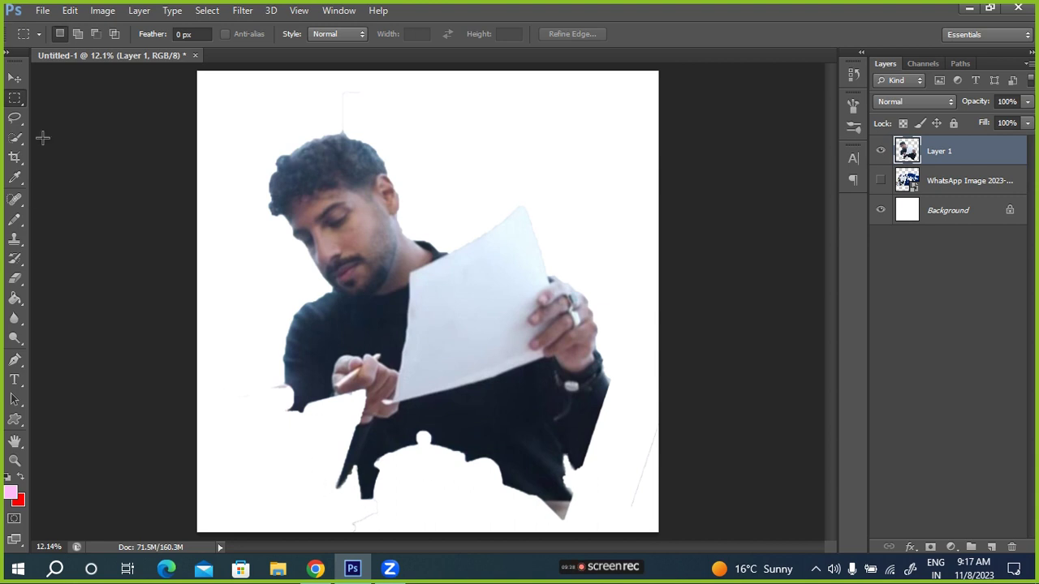
right_click(14, 101)
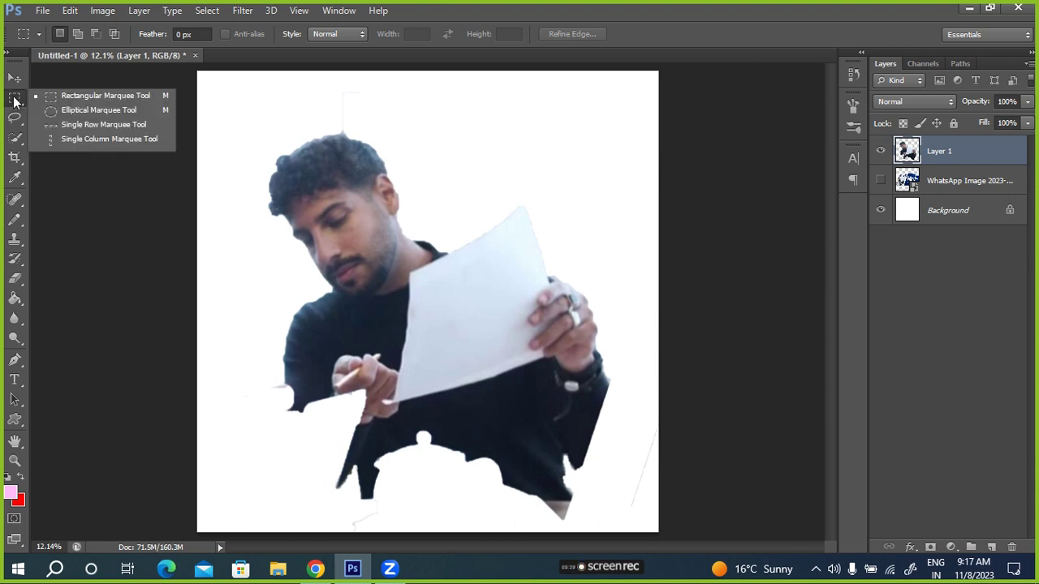
click(58, 98)
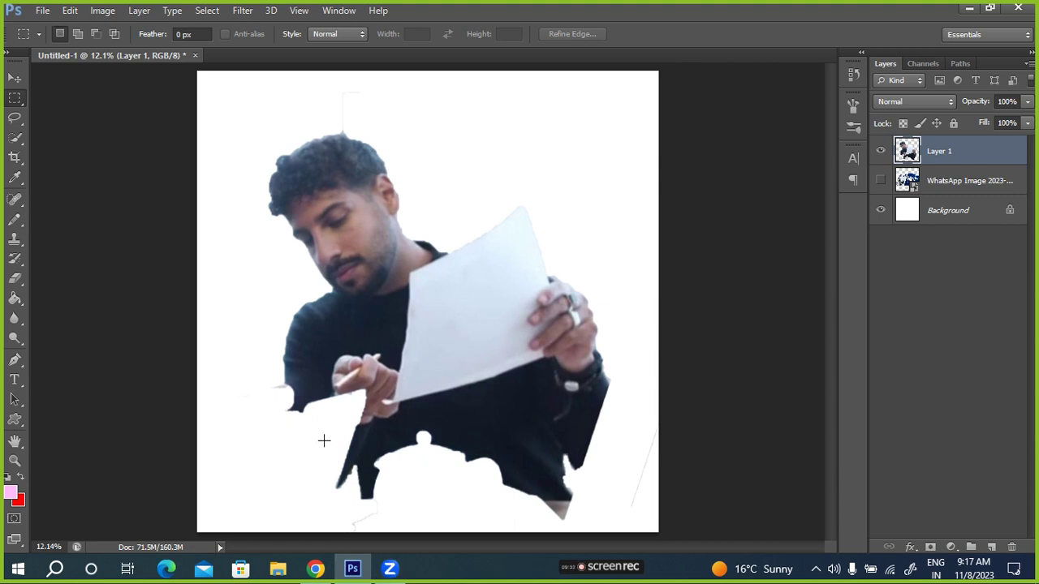
drag(335, 439, 376, 532)
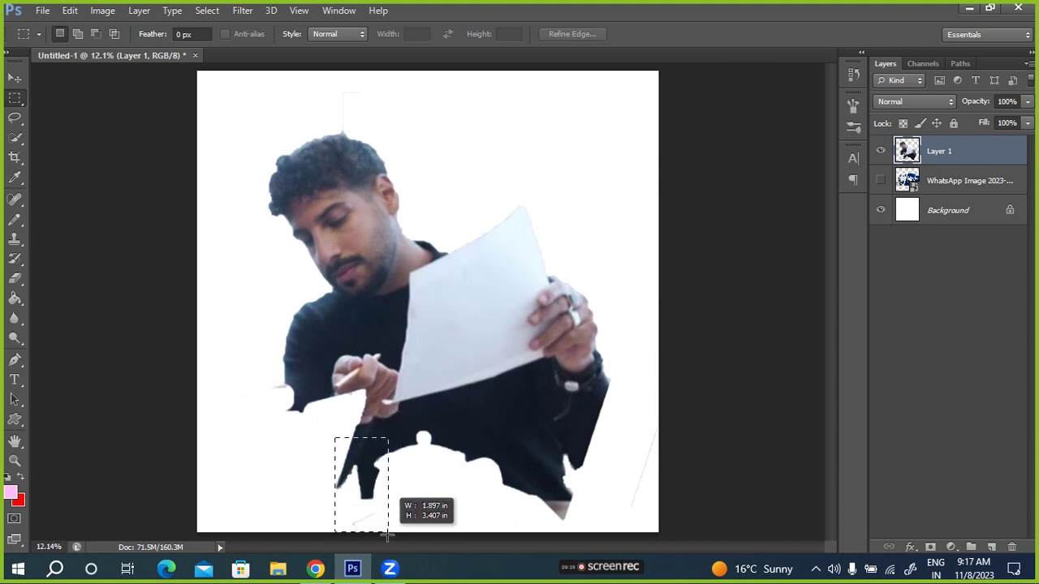
drag(377, 535, 389, 533)
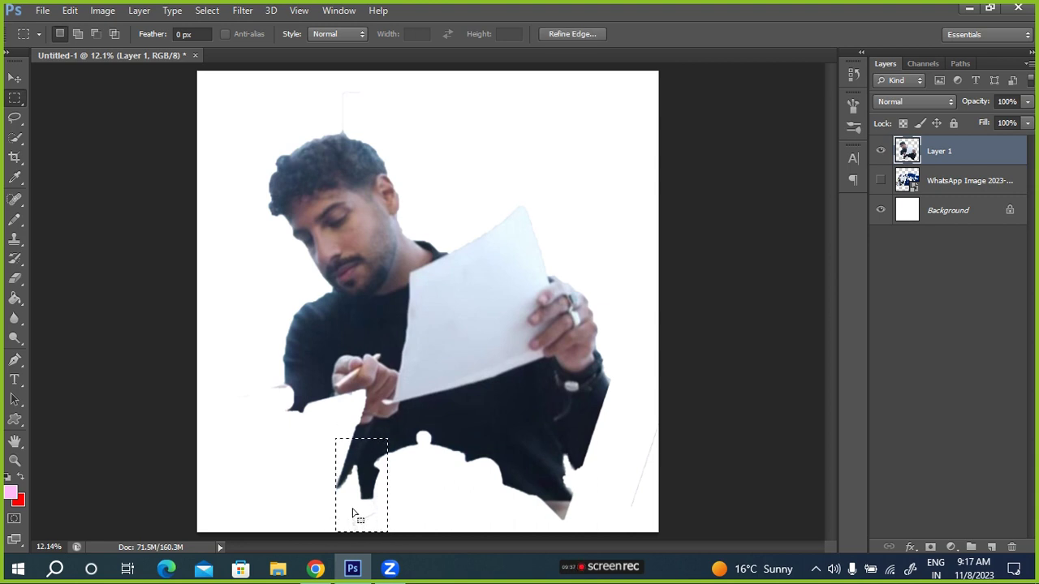
key(Delete)
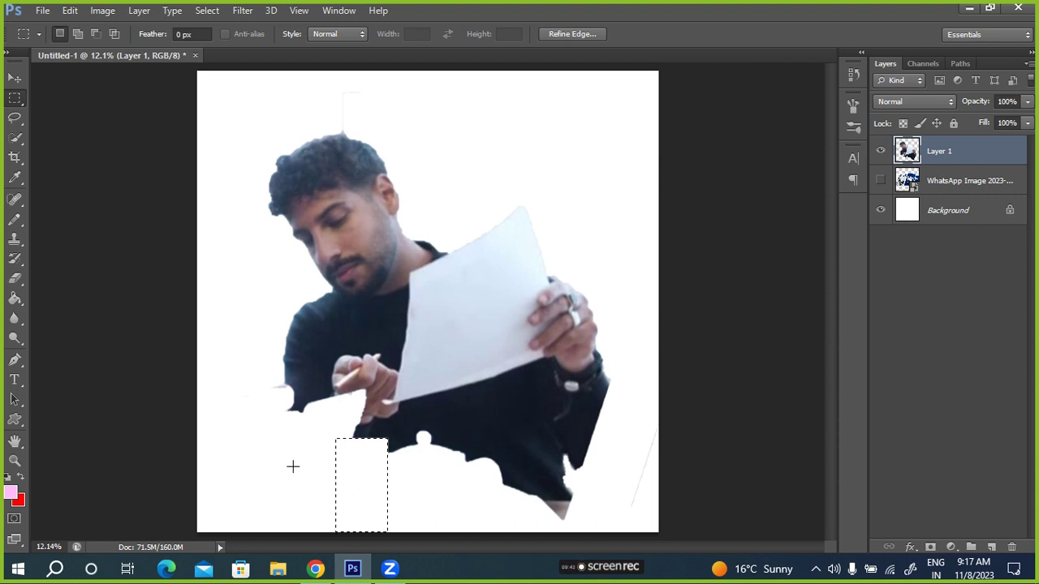
key(ctrl+d)
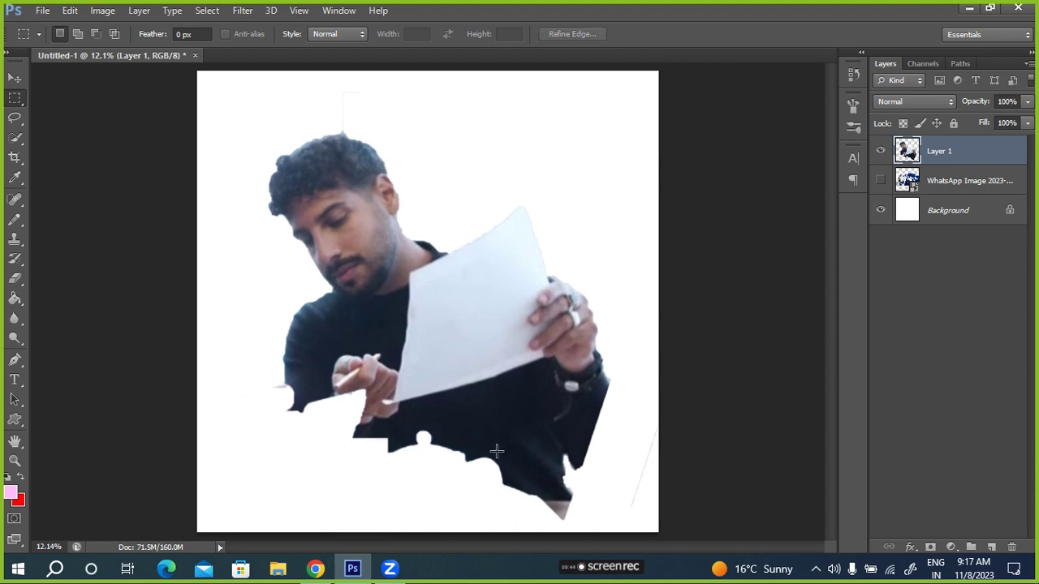
- Delete the ragged dark shirt area at the bottom right, then deselect
drag(482, 466, 631, 527)
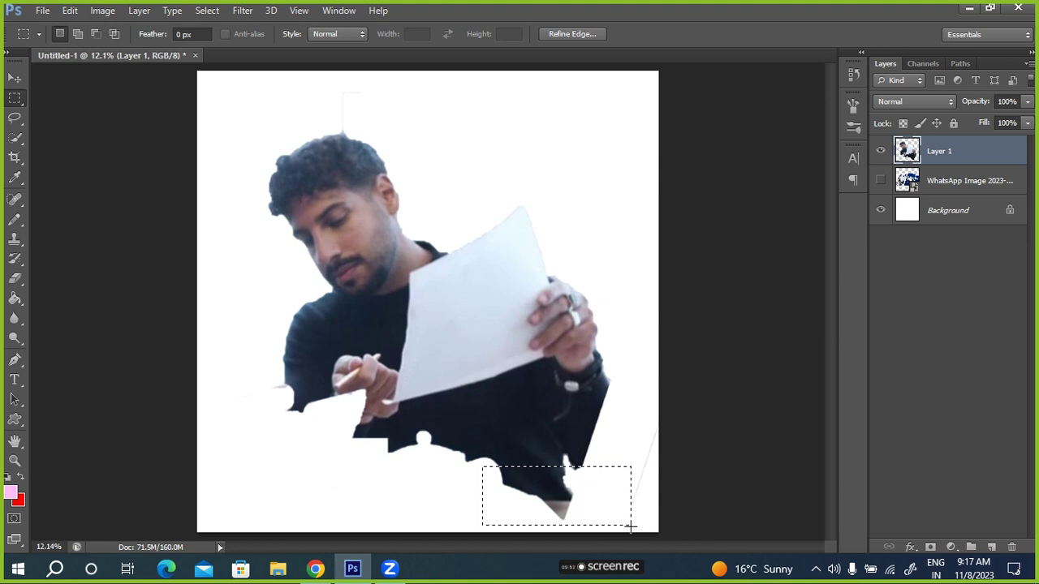
key(Delete)
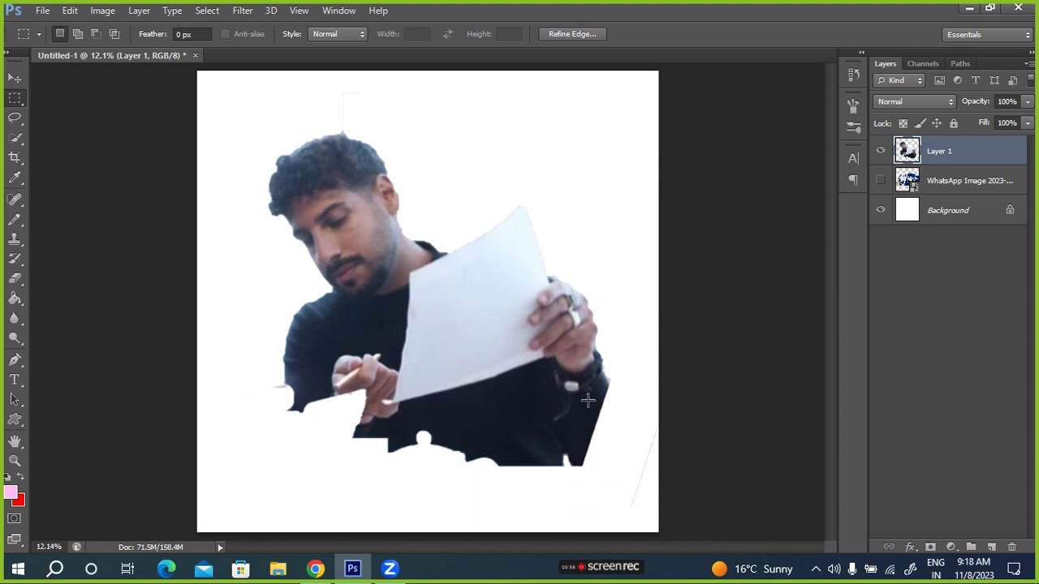
key(ctrl+d)
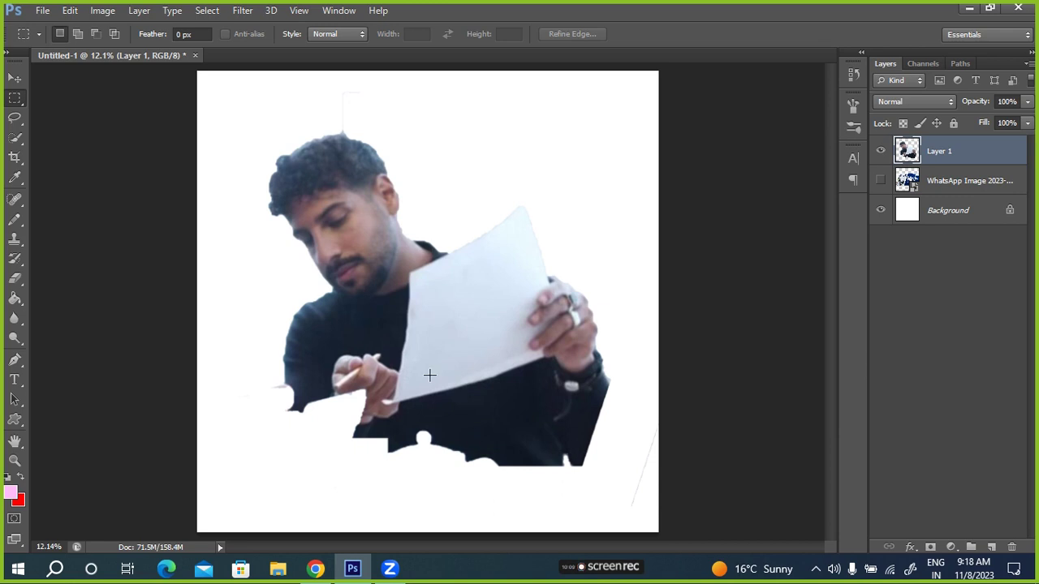
- Delete the old Layer 1 cut-out and show the WhatsApp Image banner layer again
click(882, 153)
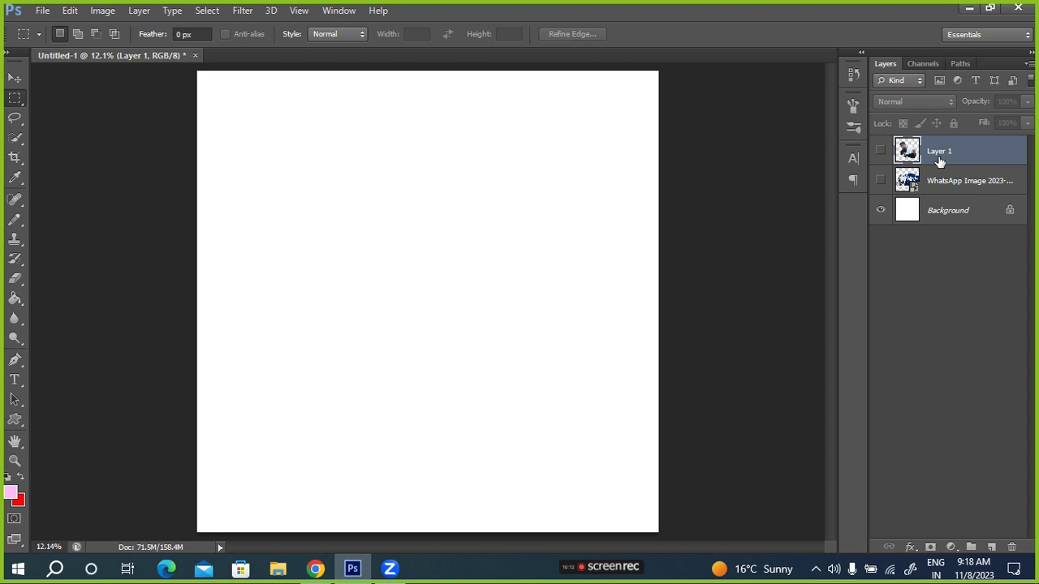
key(Delete)
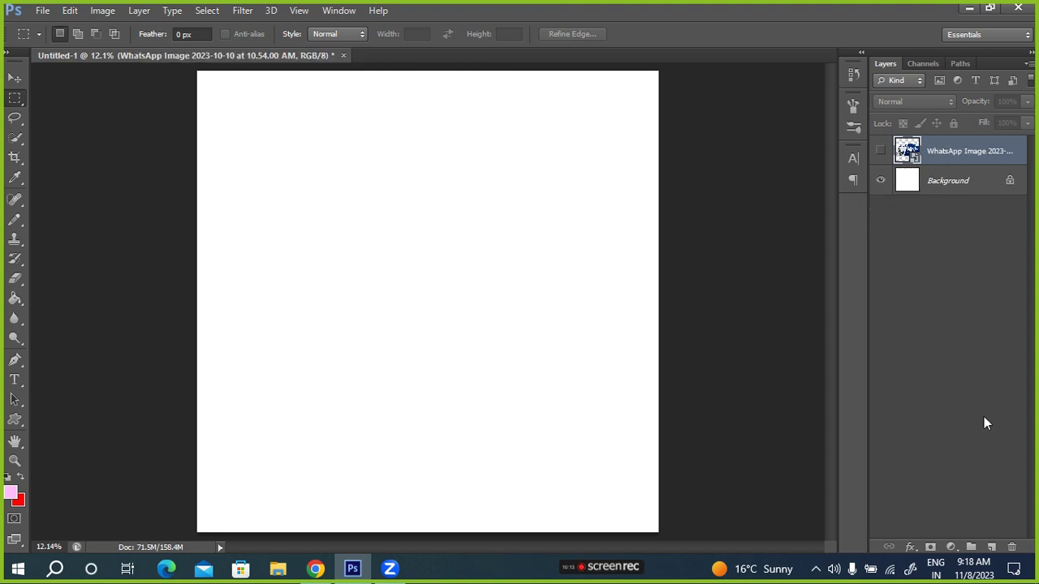
click(881, 150)
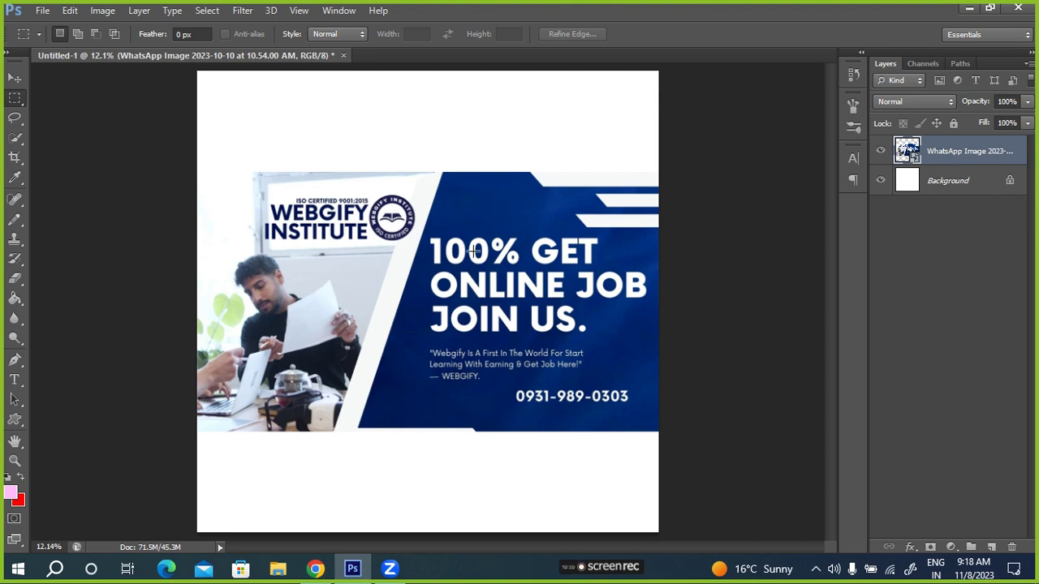
- Zoom in to 100% on the banner's round ISO CERTIFIED book emblem
key(ctrl+plus)
key(ctrl+plus)
key(ctrl+plus)
key(ctrl+plus)
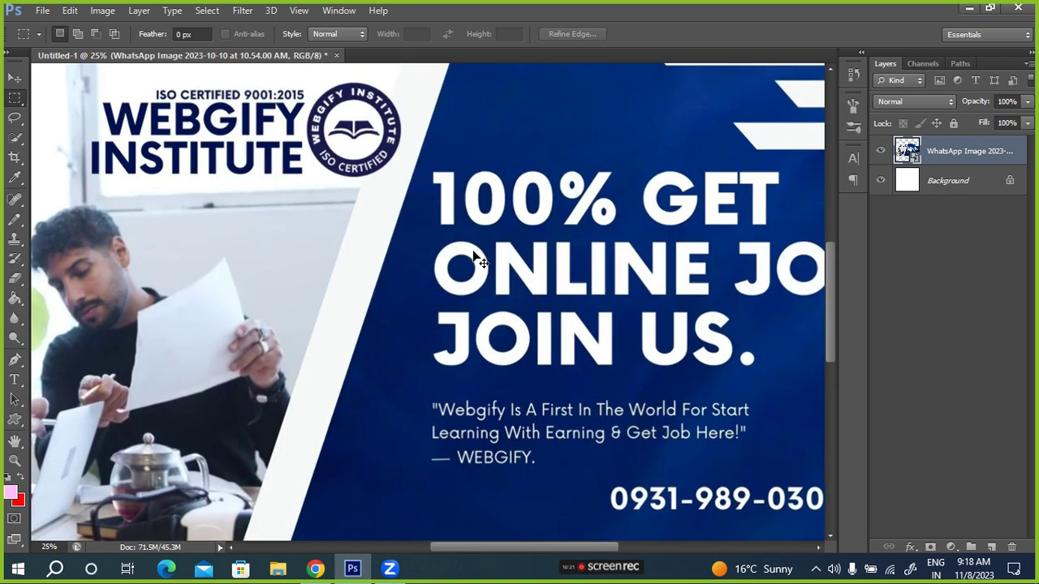
key(ctrl+plus)
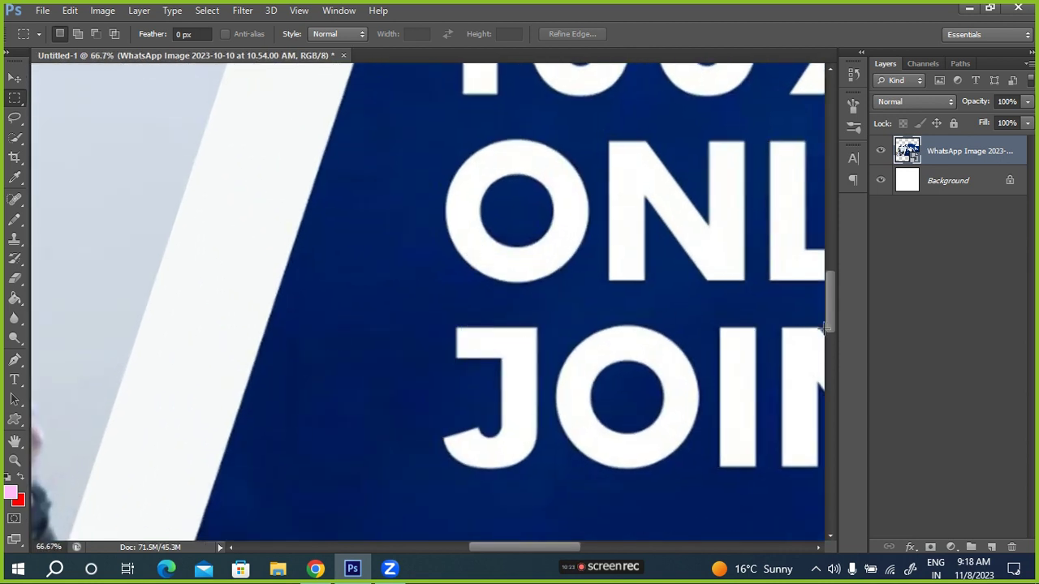
drag(828, 325, 823, 254)
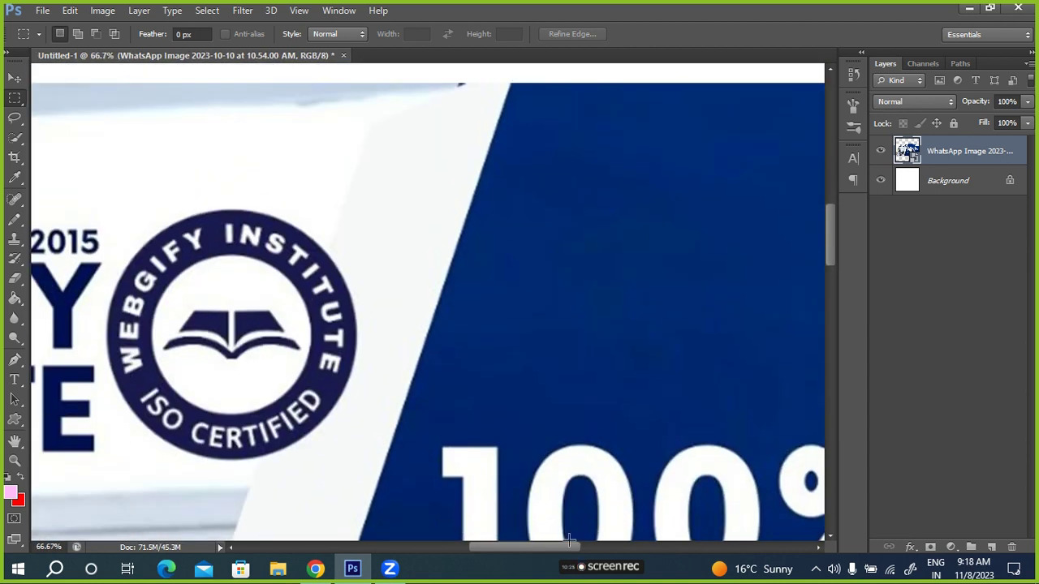
drag(518, 549, 481, 548)
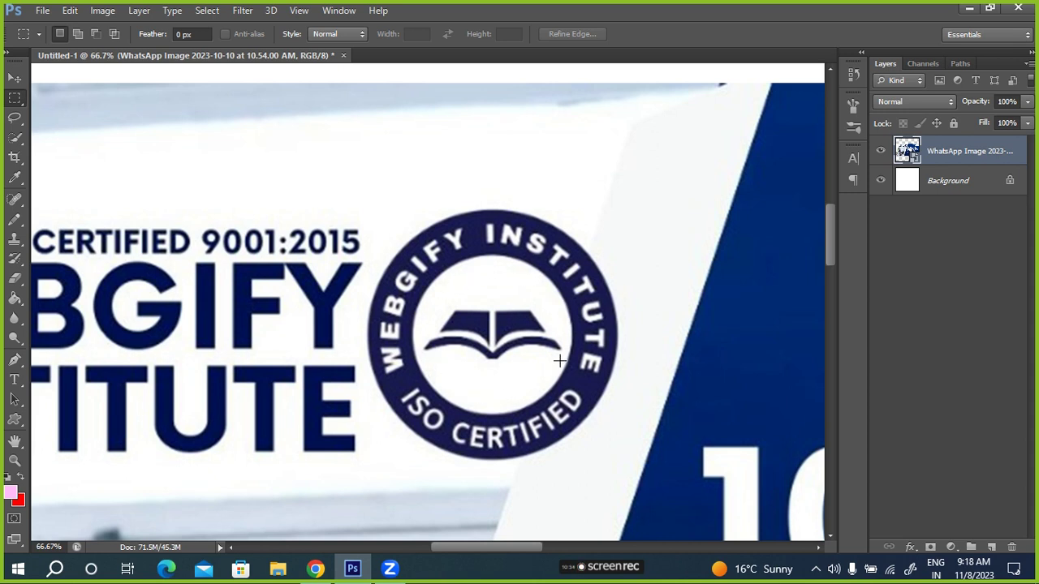
key(ctrl+plus)
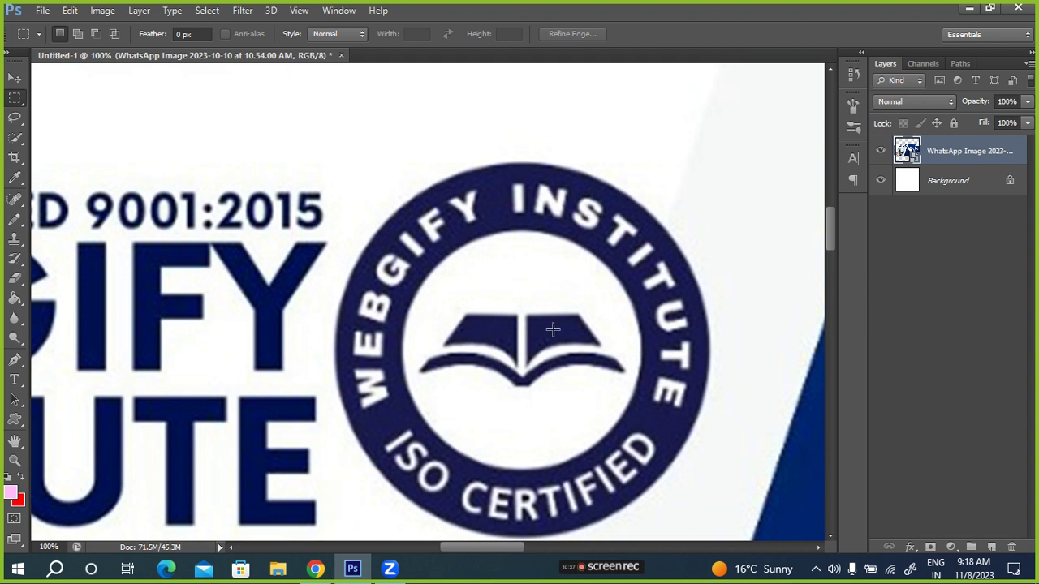
click(14, 139)
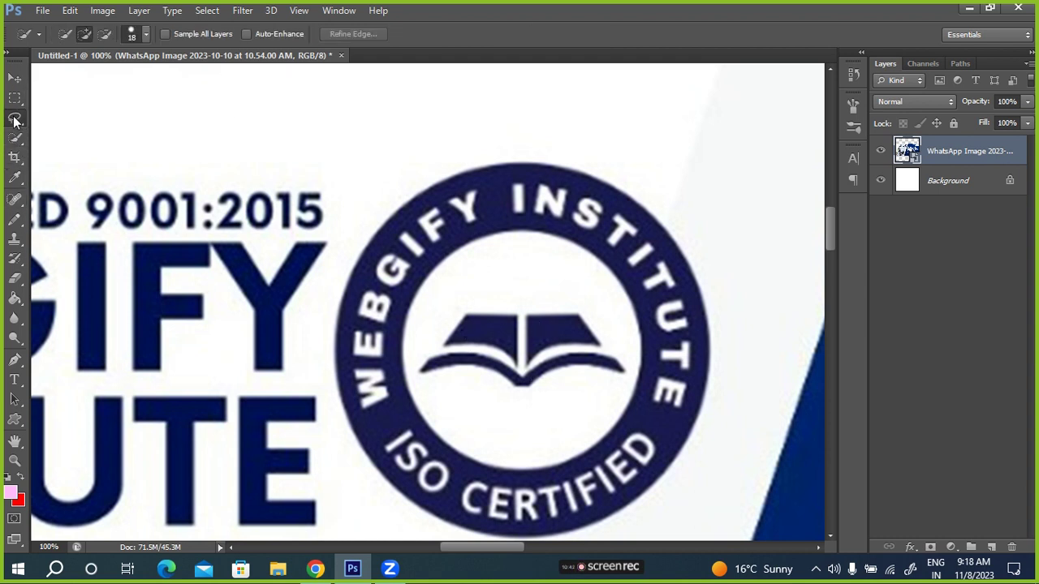
- Try tracing the emblem's inner ring with a lasso tool, then abandon the outline
click(15, 117)
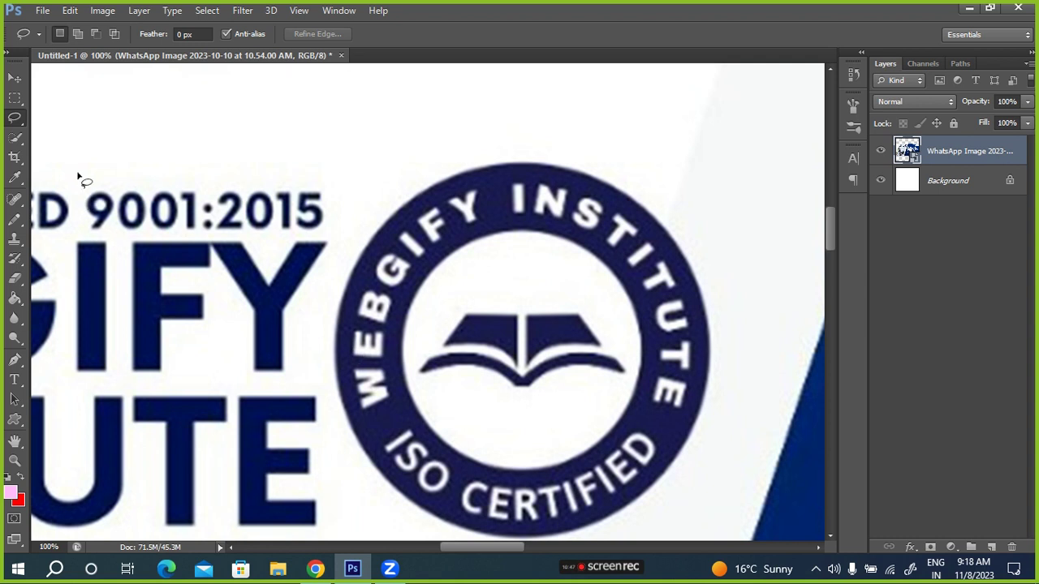
right_click(14, 120)
click(45, 130)
click(431, 274)
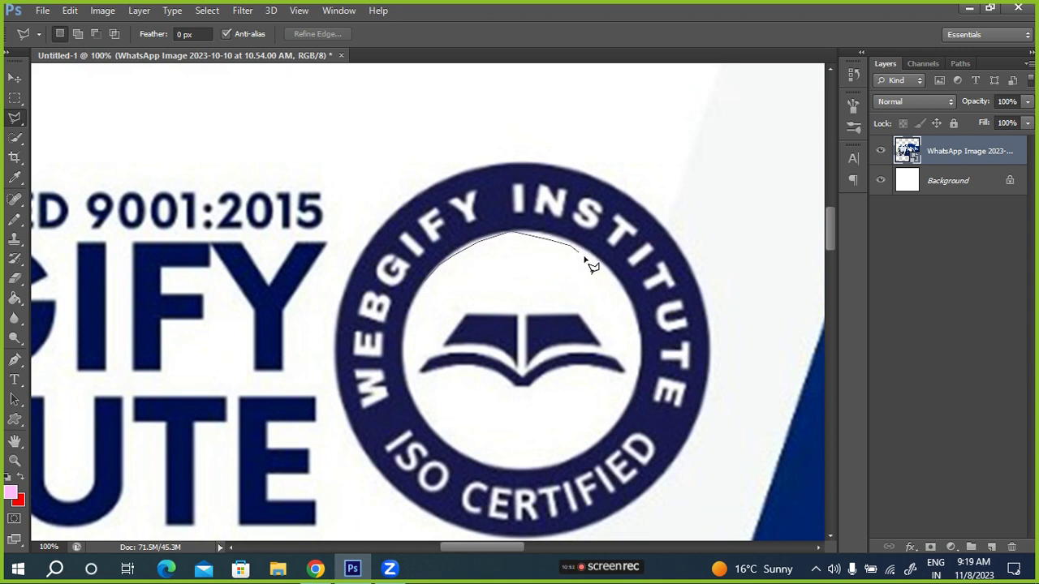
key(Escape)
- Paint a Quick Selection over the open-book symbol with a 7 px brush
click(15, 139)
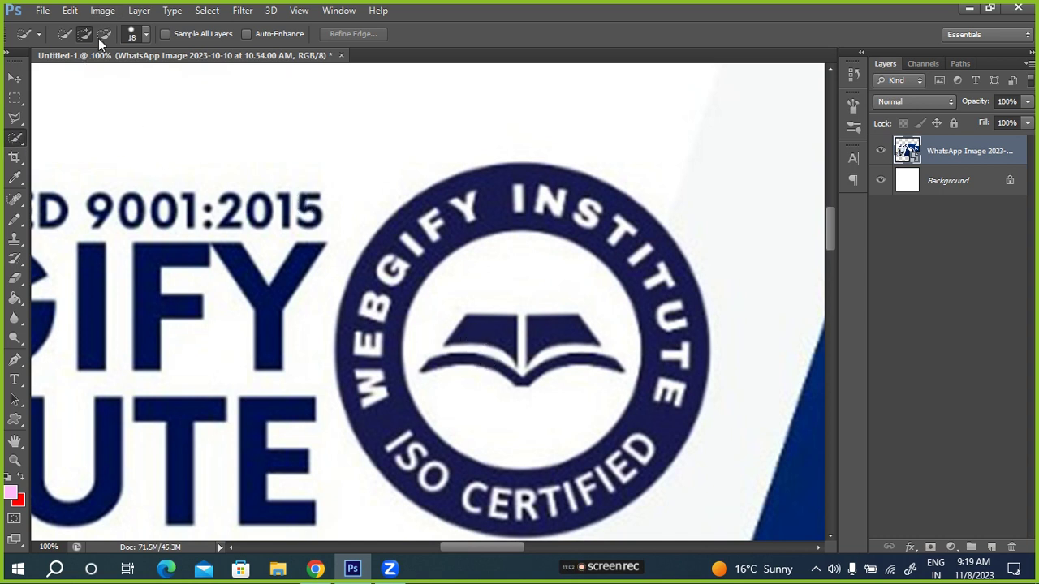
click(146, 37)
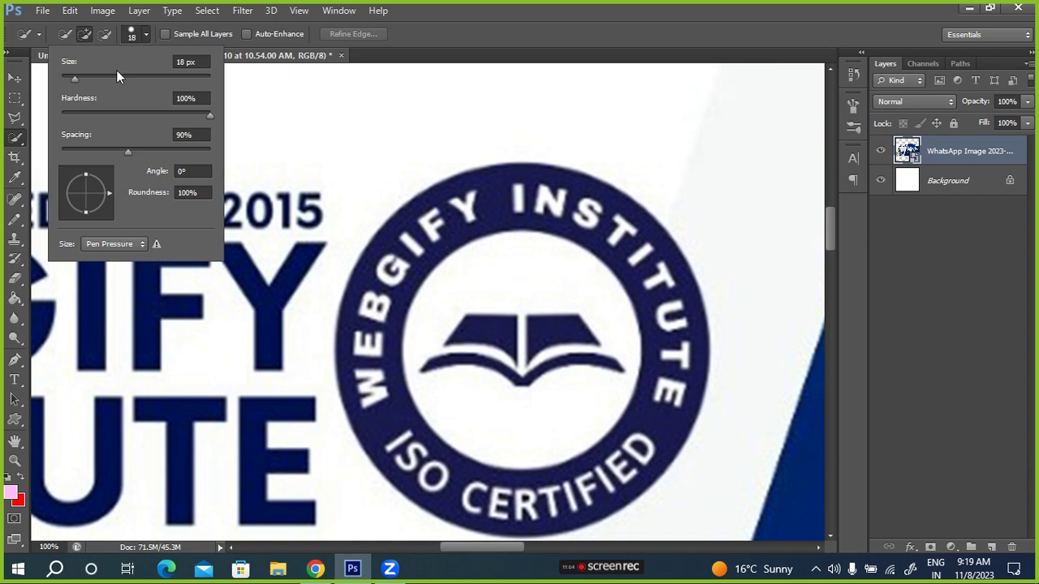
drag(73, 78, 68, 78)
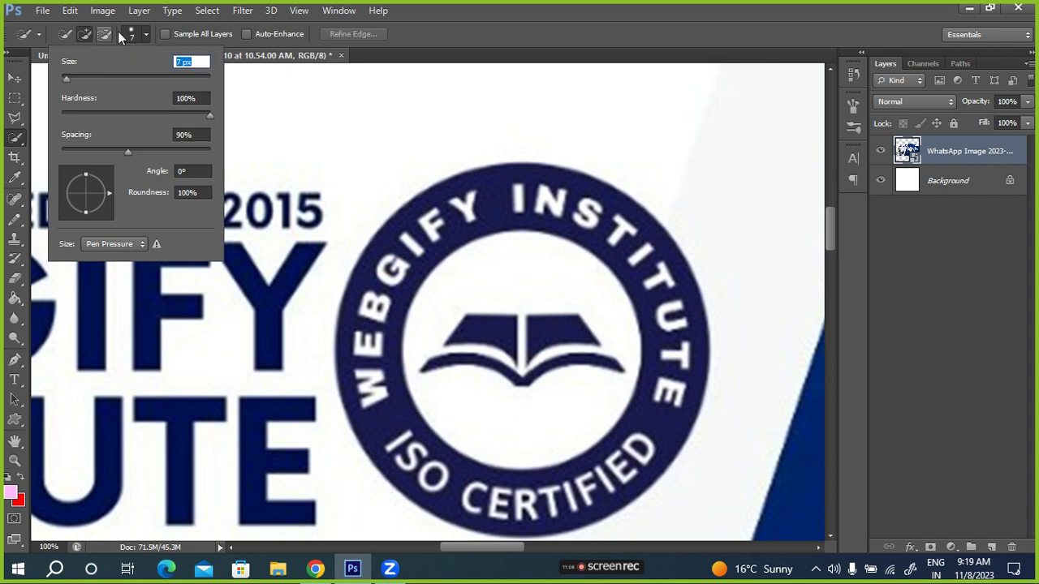
click(479, 326)
mouse_move(471, 339)
mouse_down()
mouse_move(462, 348)
mouse_move(494, 348)
mouse_move(529, 376)
mouse_move(559, 344)
mouse_move(590, 369)
mouse_move(612, 371)
mouse_move(547, 371)
mouse_move(631, 380)
mouse_up()
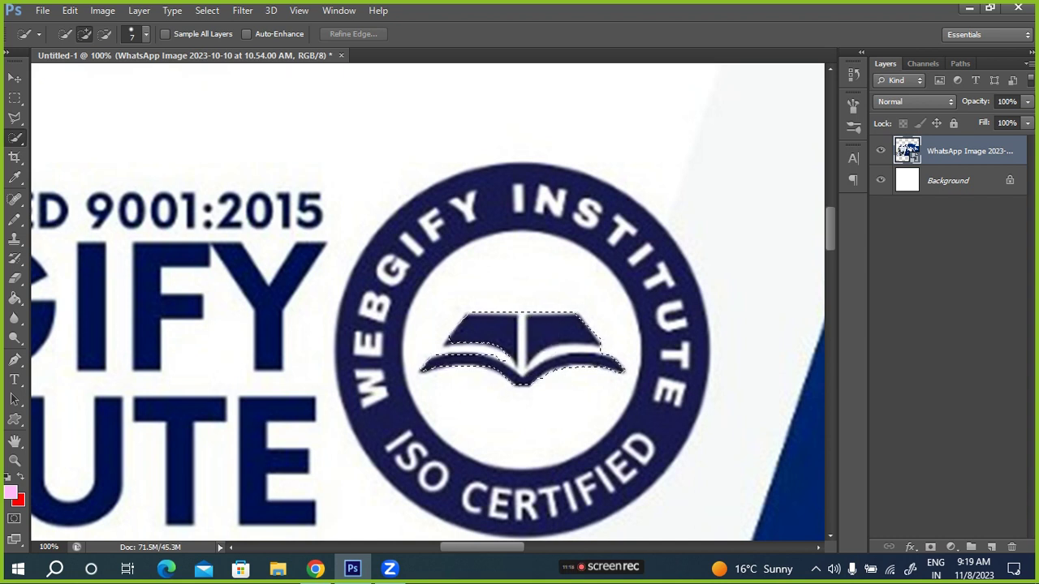
- Switch to subtract-from-selection mode, sizing the brush to 4 px, then 6 px
click(105, 34)
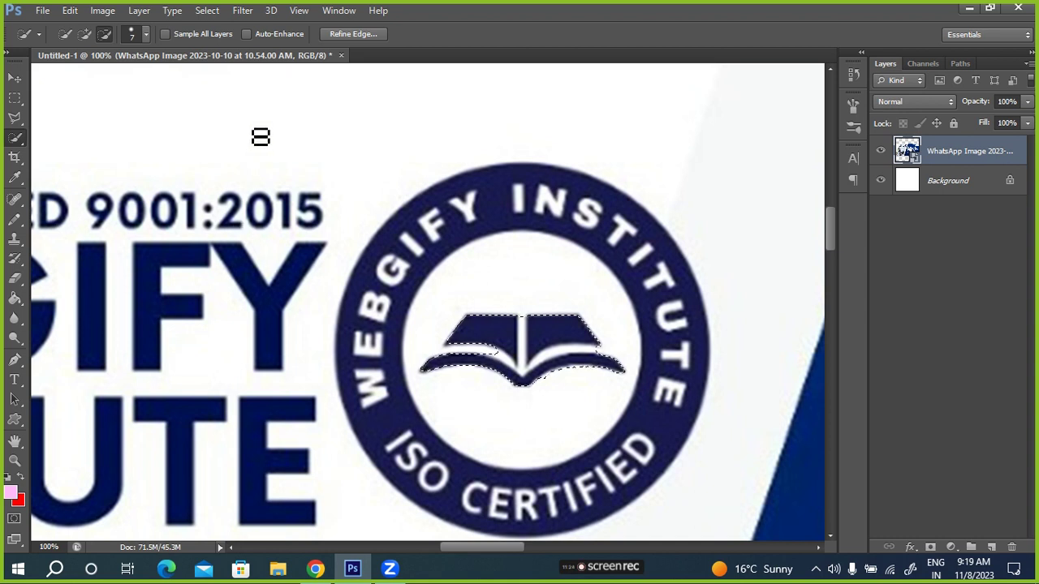
click(145, 34)
click(66, 80)
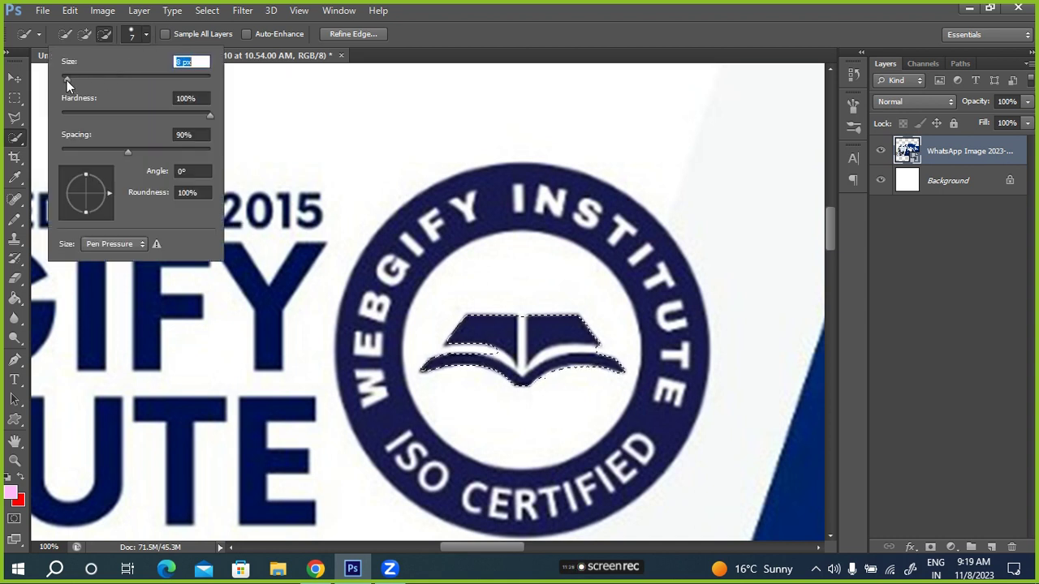
click(65, 80)
click(116, 33)
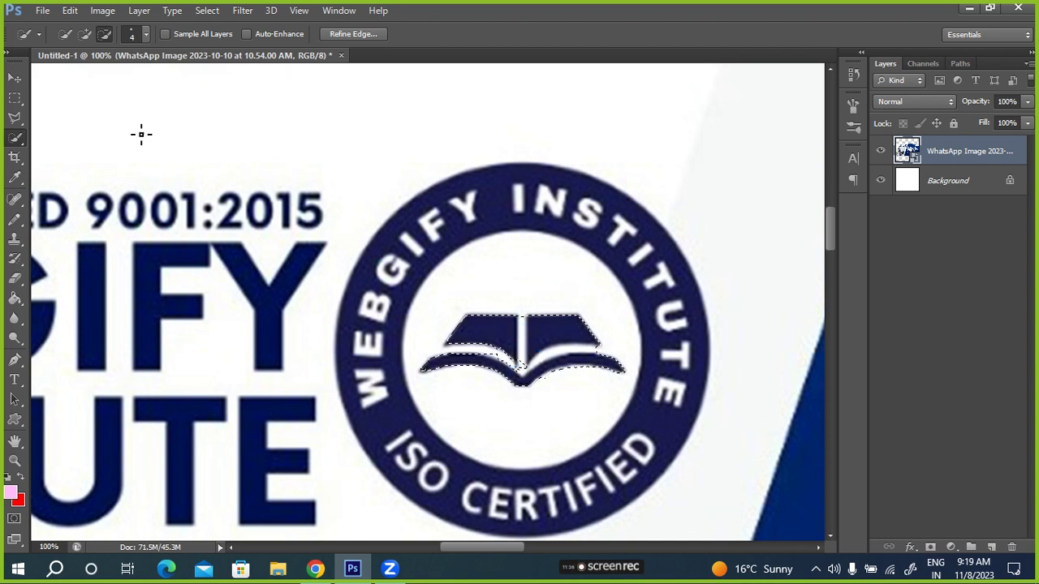
click(146, 34)
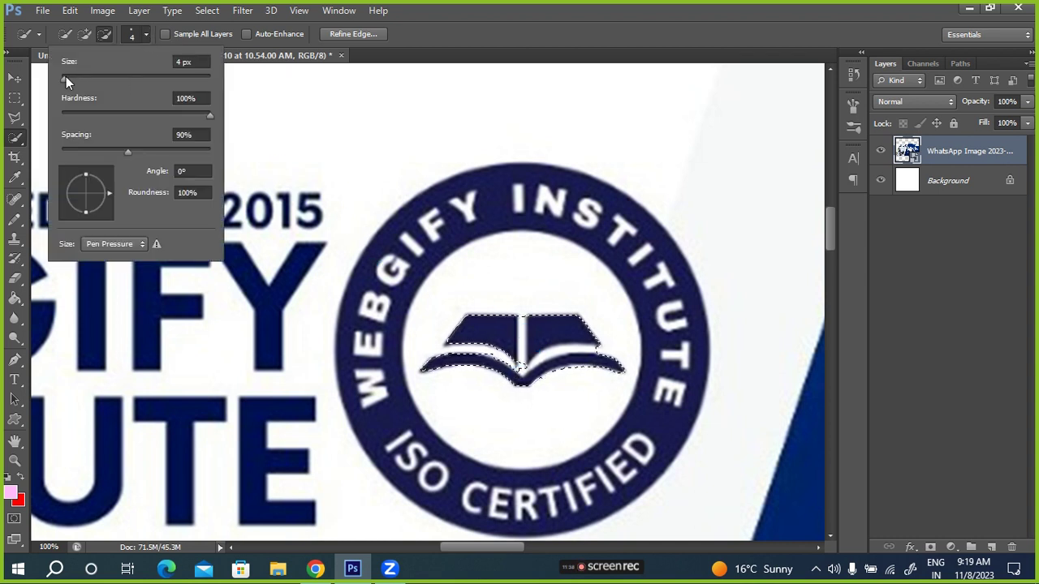
drag(66, 77, 68, 76)
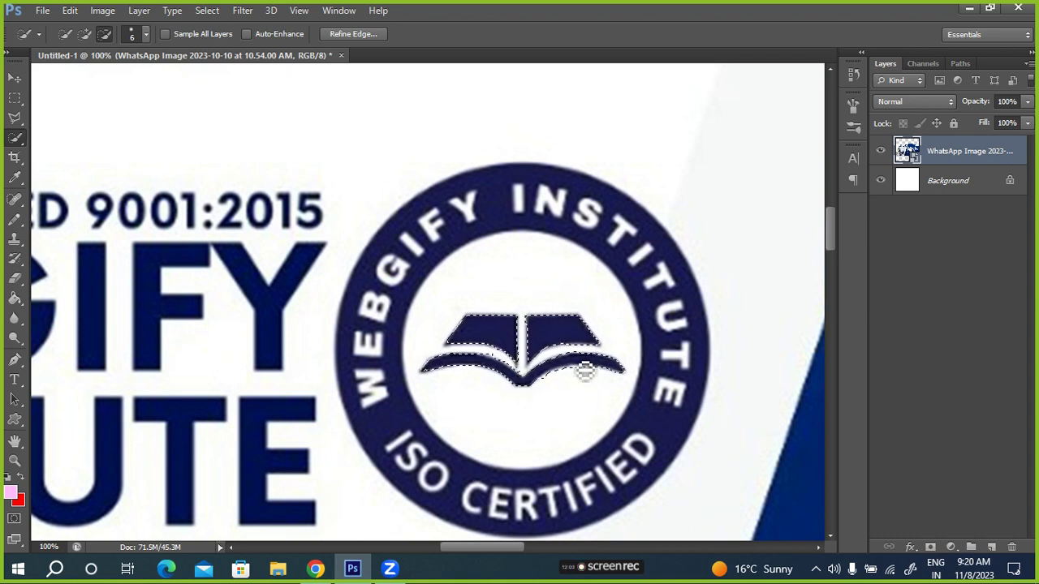
- Copy the selected book onto Layer 1, hide the banner, and fit the page to compare
key(ctrl+j)
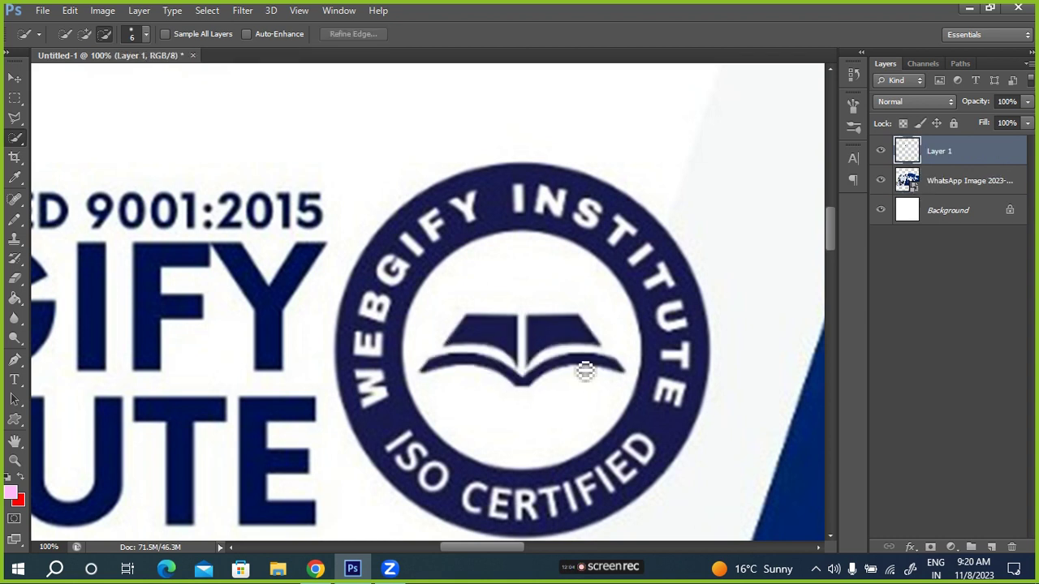
click(880, 180)
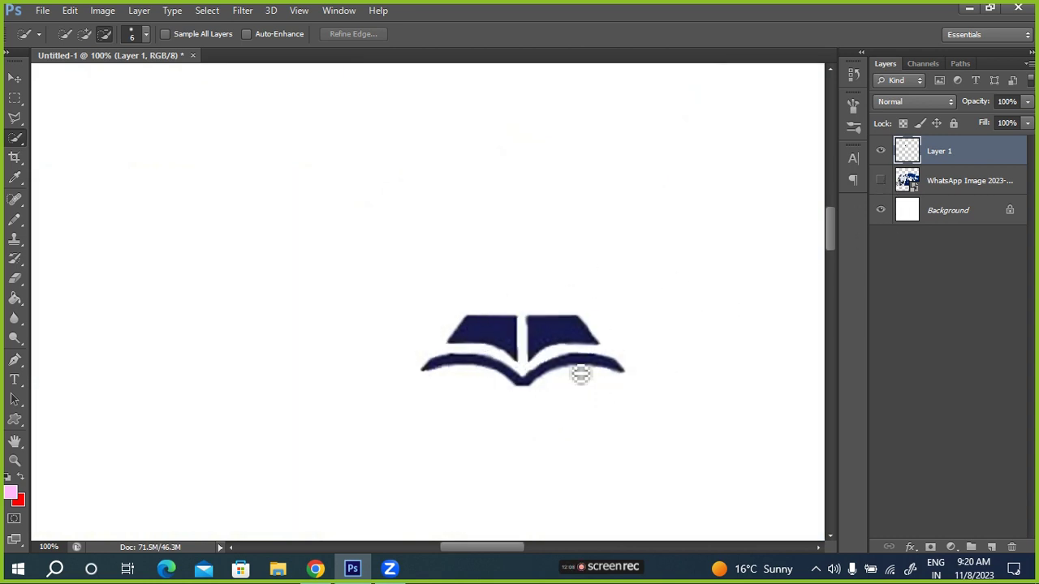
click(881, 180)
key(ctrl+0)
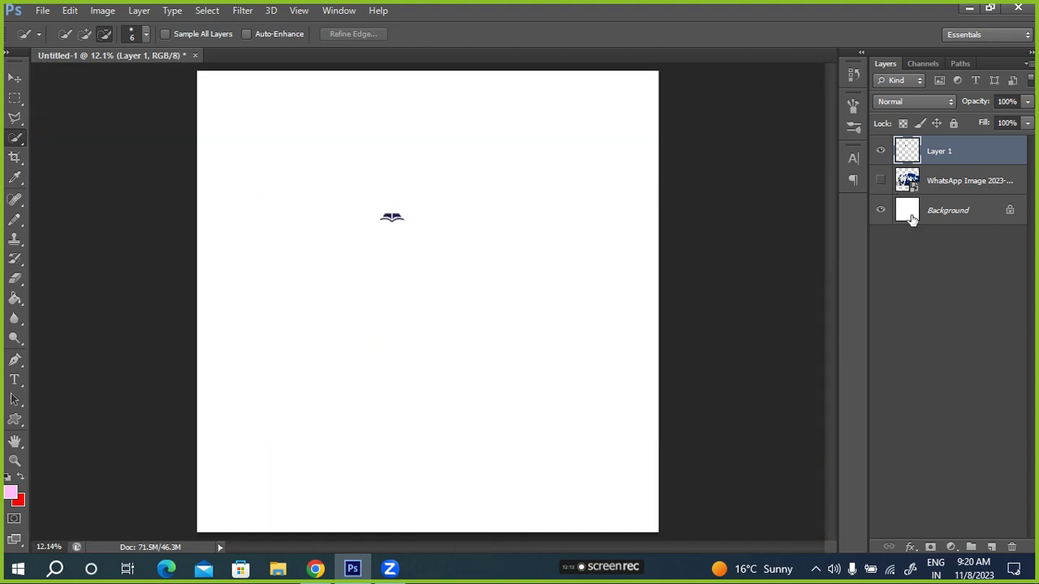
click(881, 181)
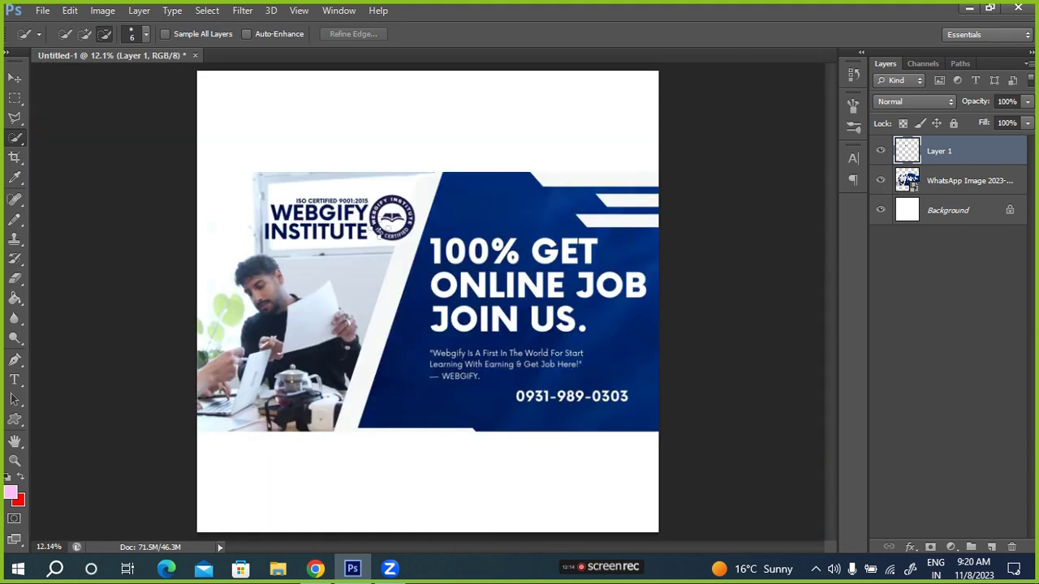
click(880, 180)
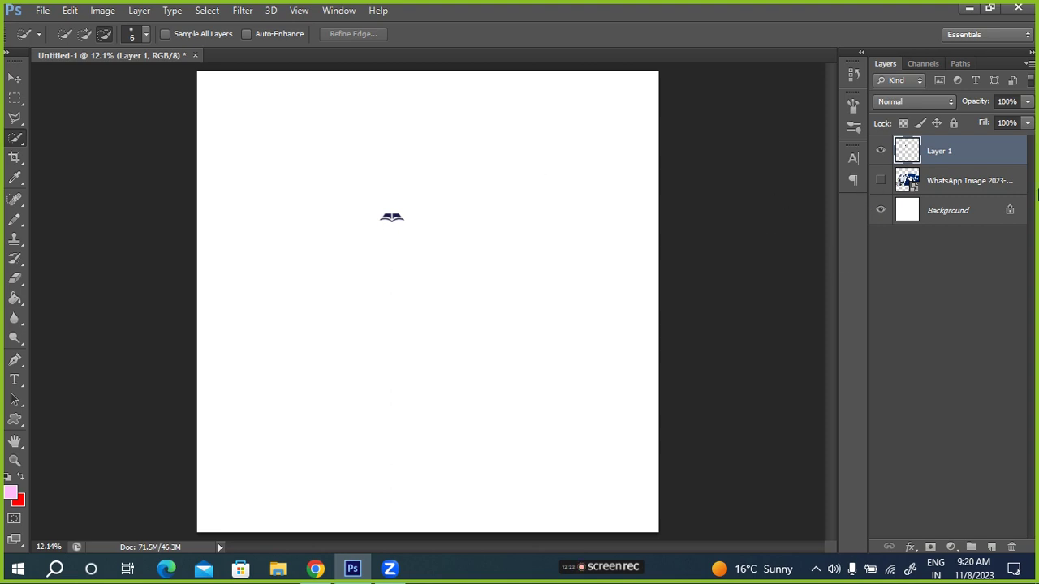
- Scale the Layer 1 book symbol up to 1380%, move it lower, and commit
key(ctrl+t)
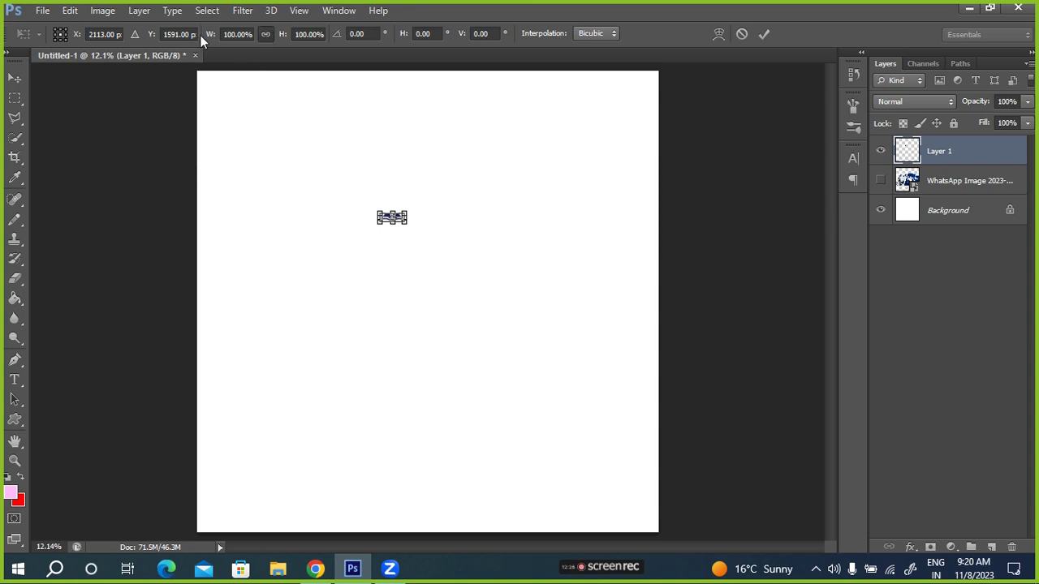
drag(208, 35, 901, 73)
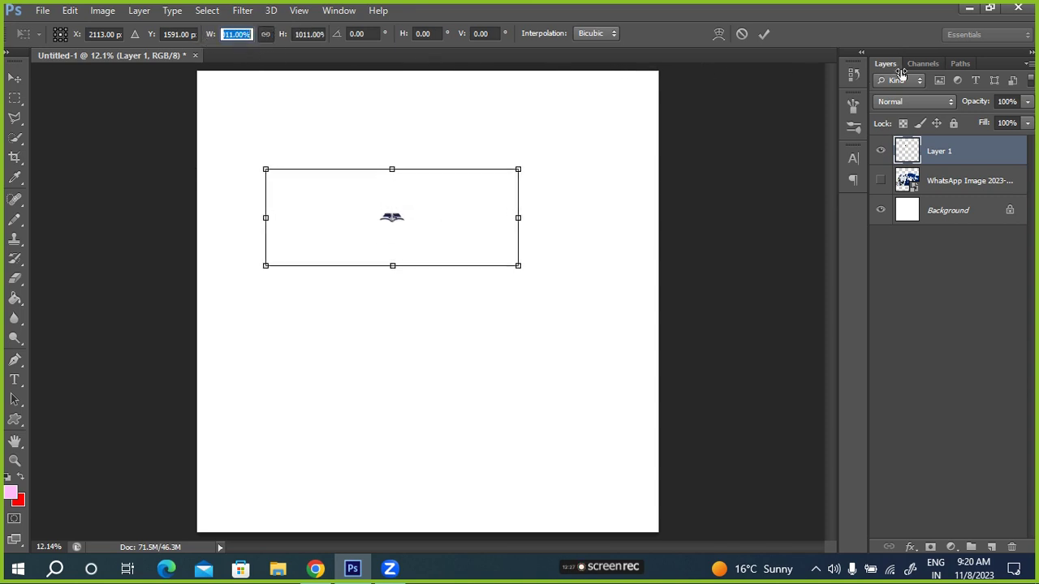
drag(457, 213, 467, 305)
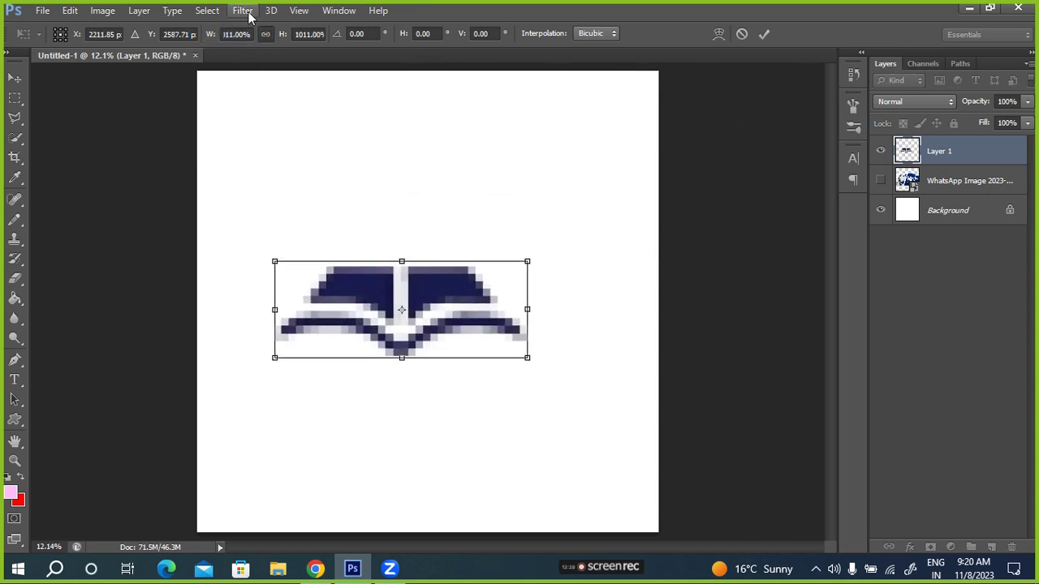
drag(208, 35, 696, 46)
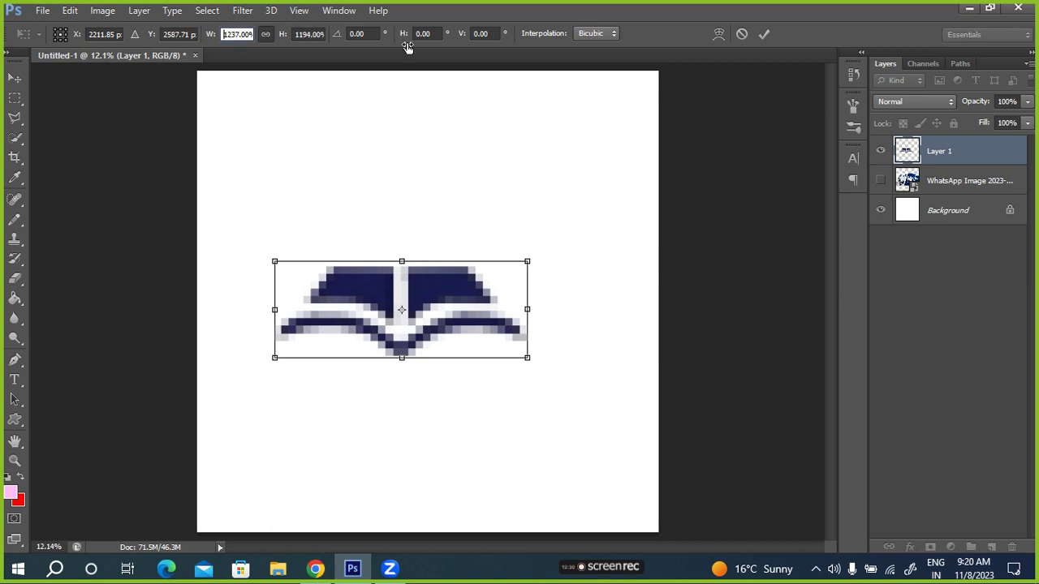
click(764, 34)
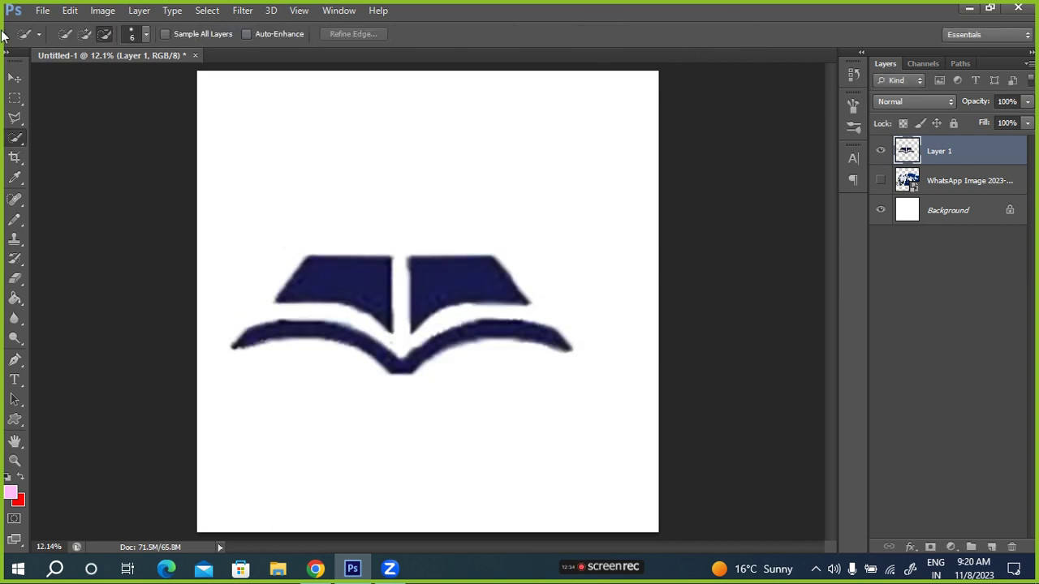
- Move the enlarged book symbol right toward the page centre
click(14, 77)
mouse_move(389, 327)
mouse_down()
mouse_move(473, 319)
mouse_move(435, 331)
mouse_up()
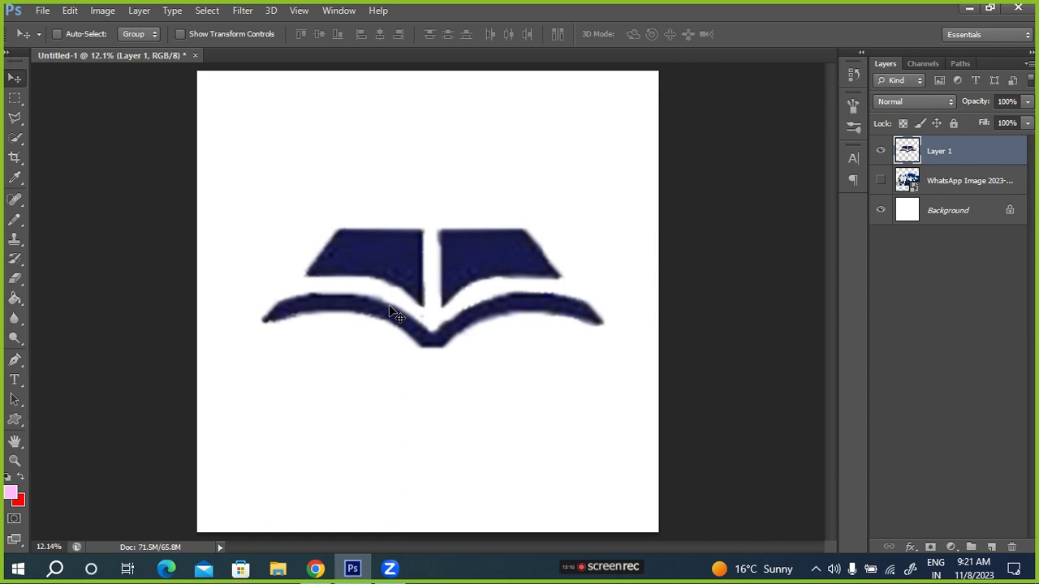
- Show the banner, hide Layer 1, and zoom to the teapot and headset at bottom-left
click(881, 181)
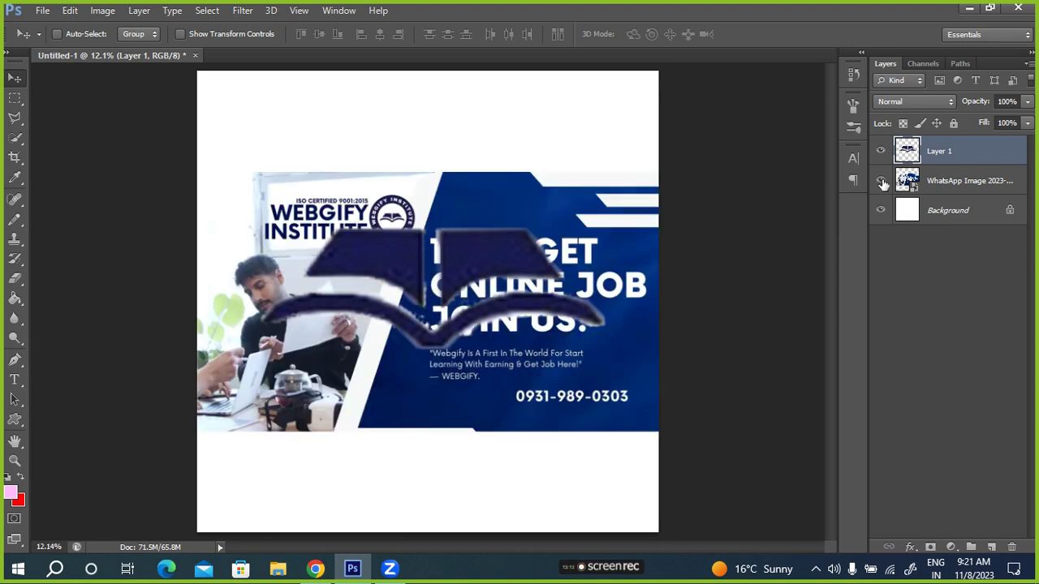
click(881, 150)
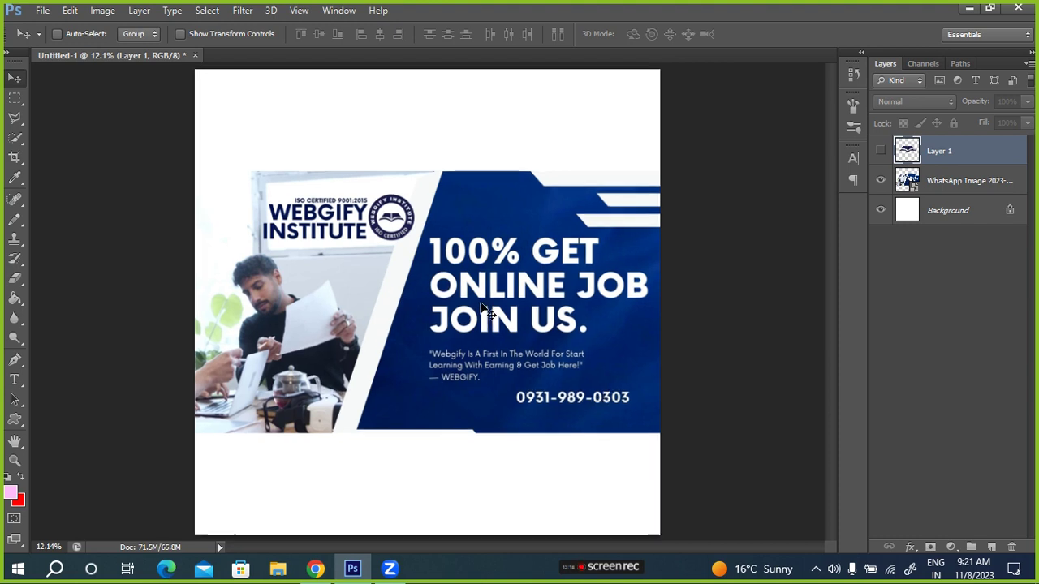
scroll(483, 310, up, 2)
scroll(484, 310, up, 2)
scroll(484, 310, up, 2)
scroll(484, 310, up, 1)
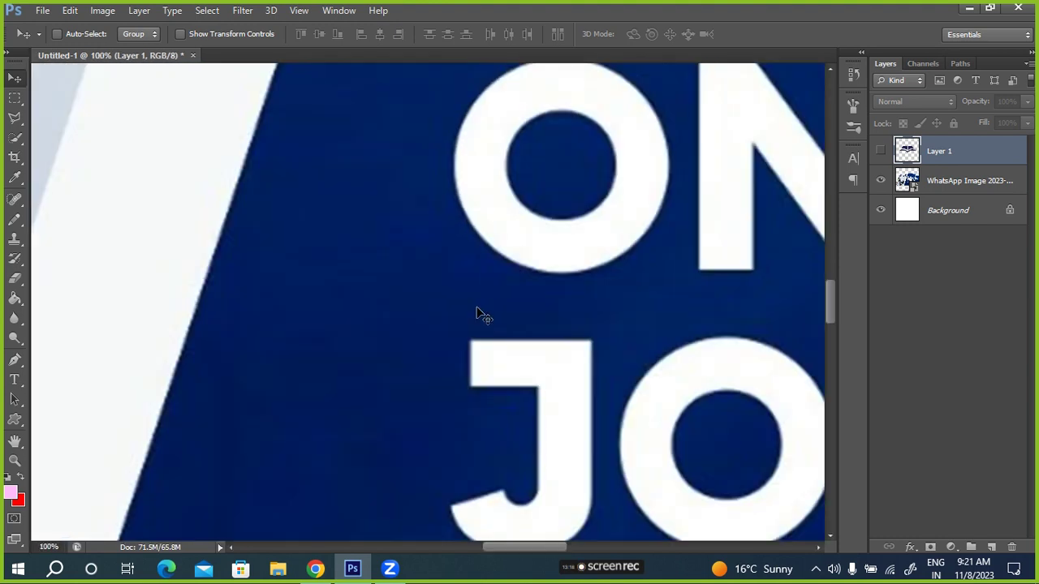
scroll(477, 310, down, 1)
scroll(477, 310, down, 2)
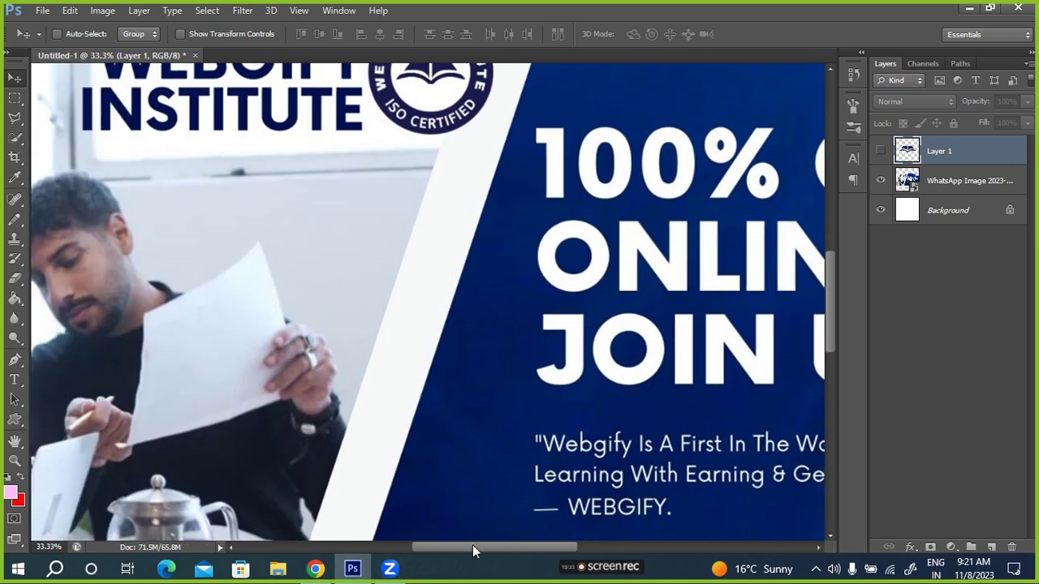
drag(507, 550, 450, 549)
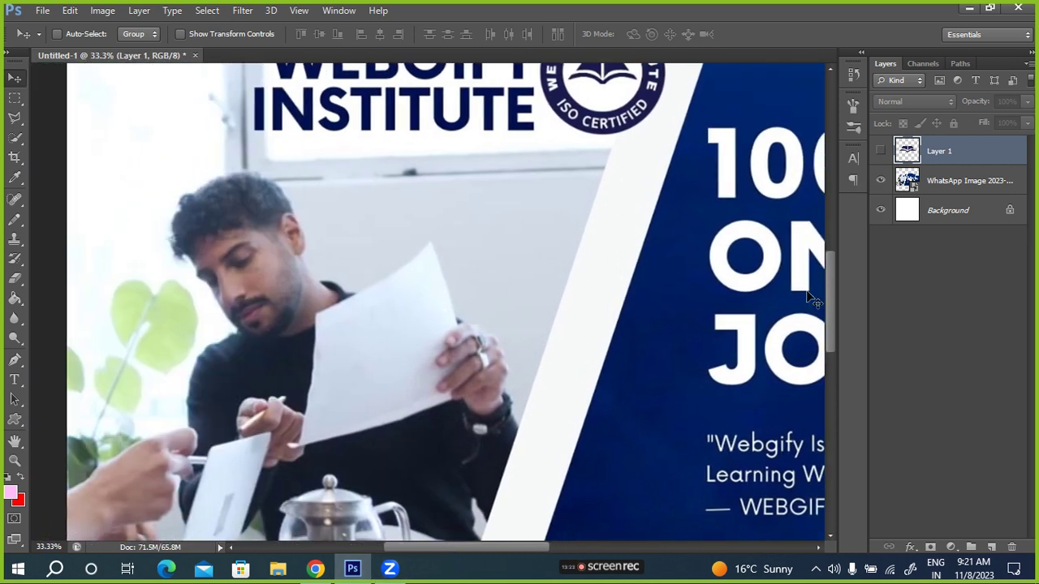
drag(830, 298, 822, 355)
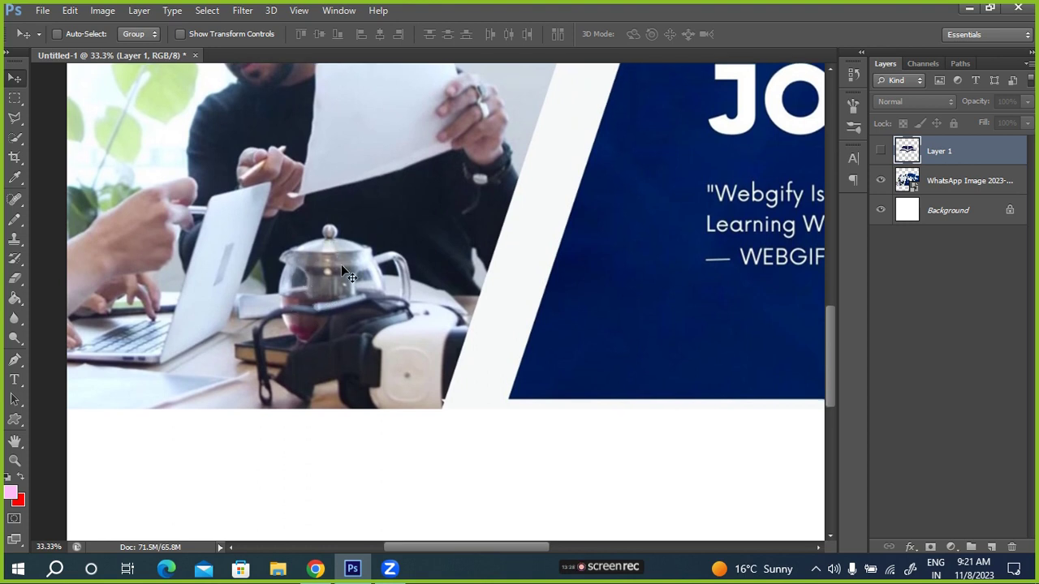
- Trial a Quick Selection of the teapot, discard it, and set the brush to Add to Selection
click(14, 138)
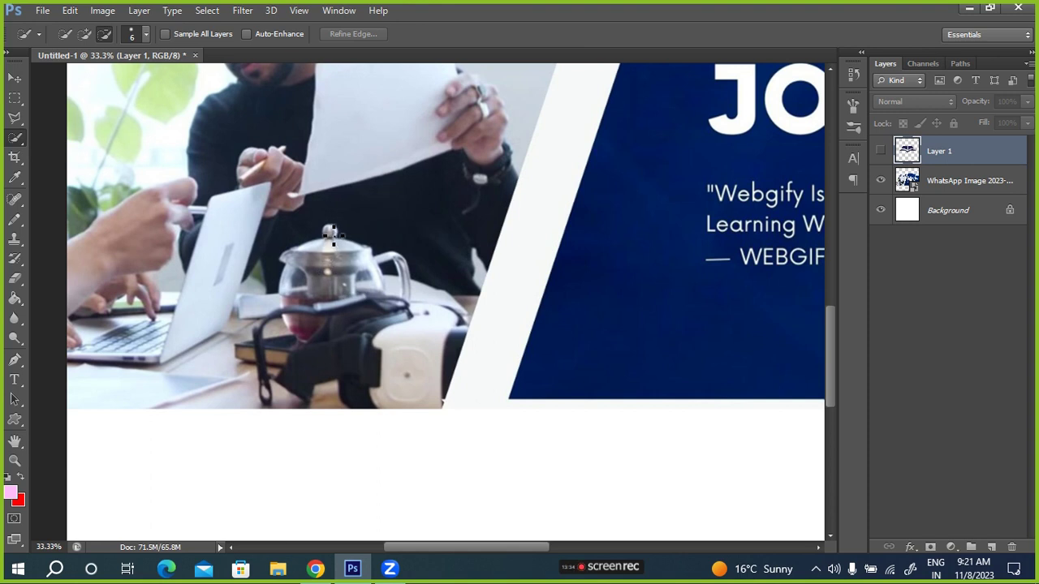
drag(336, 257, 294, 268)
drag(307, 258, 314, 320)
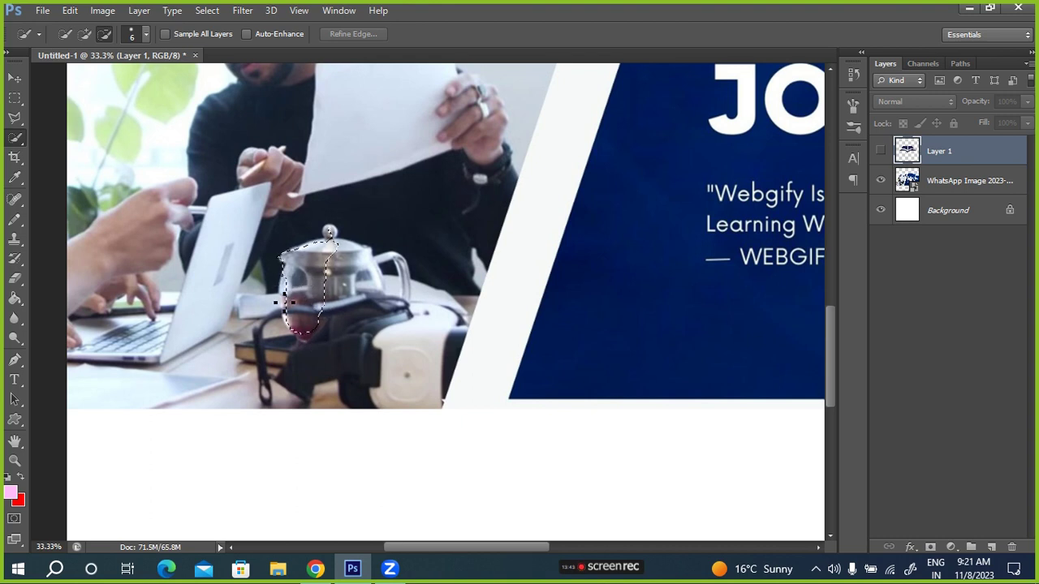
drag(325, 300, 374, 280)
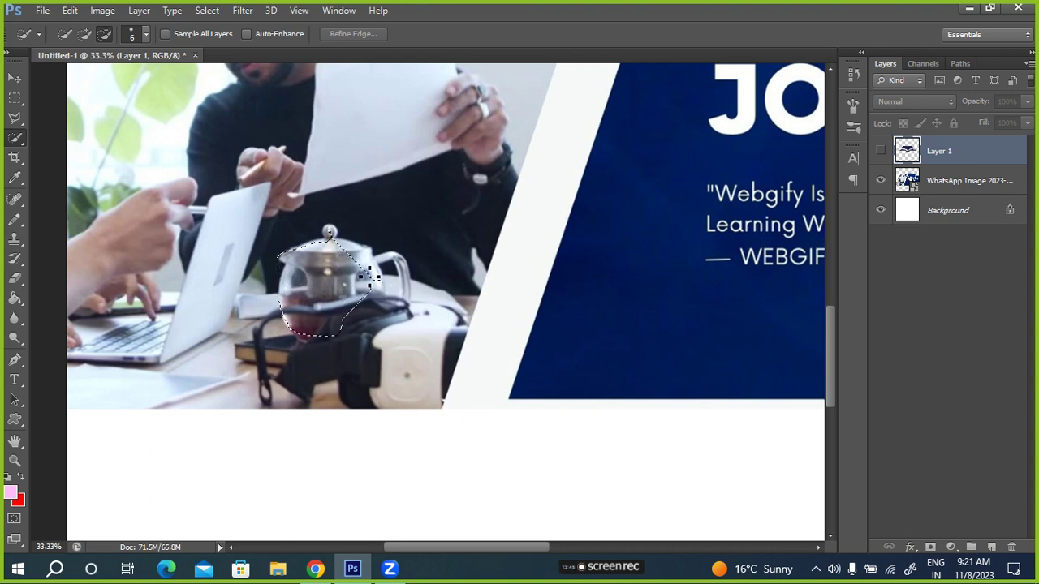
key(ctrl+d)
click(83, 36)
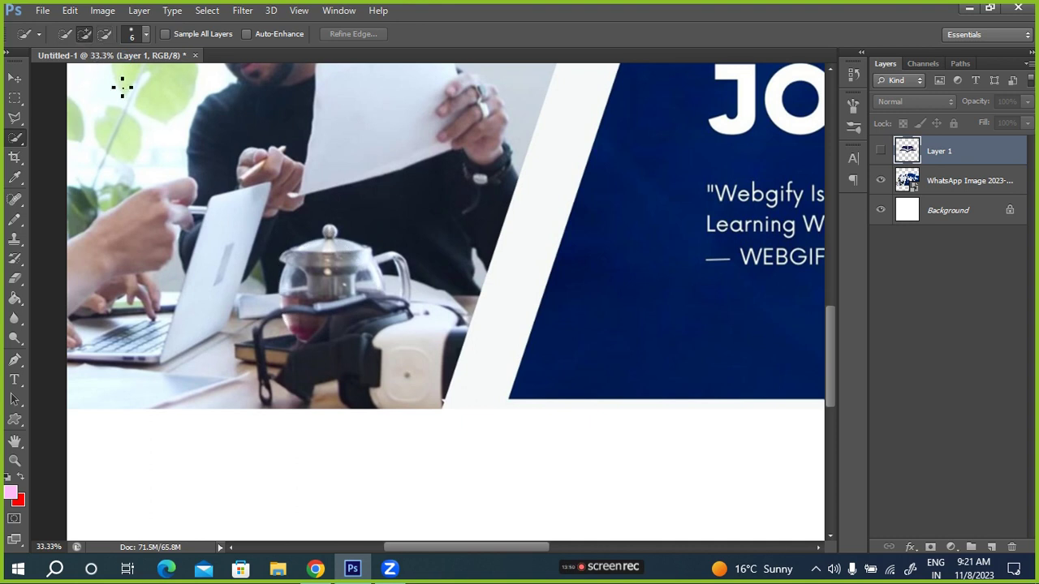
- On the banner photo layer, Quick Select the teapot, restarting the selection once
click(979, 183)
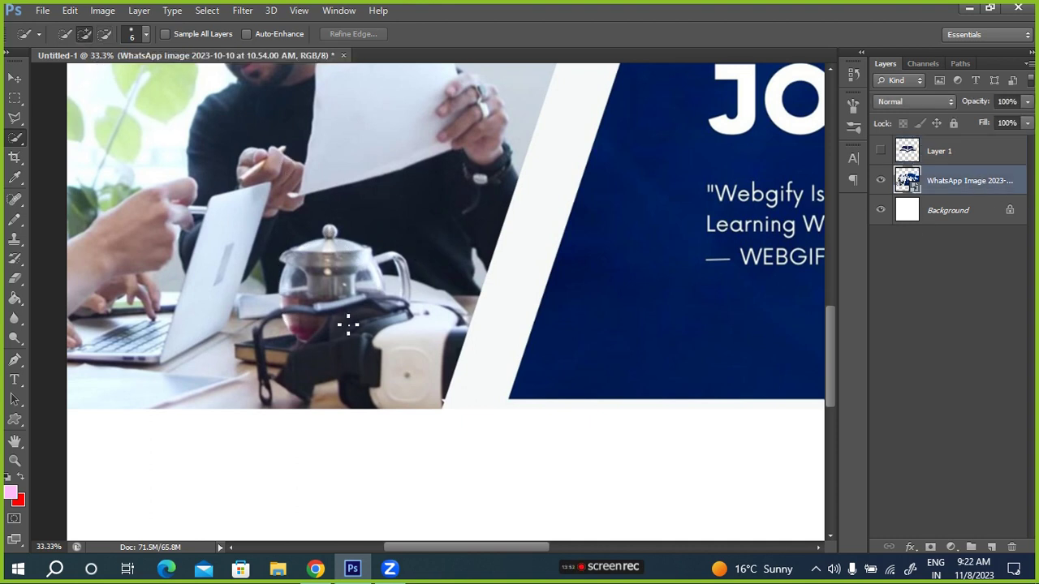
drag(339, 235, 374, 276)
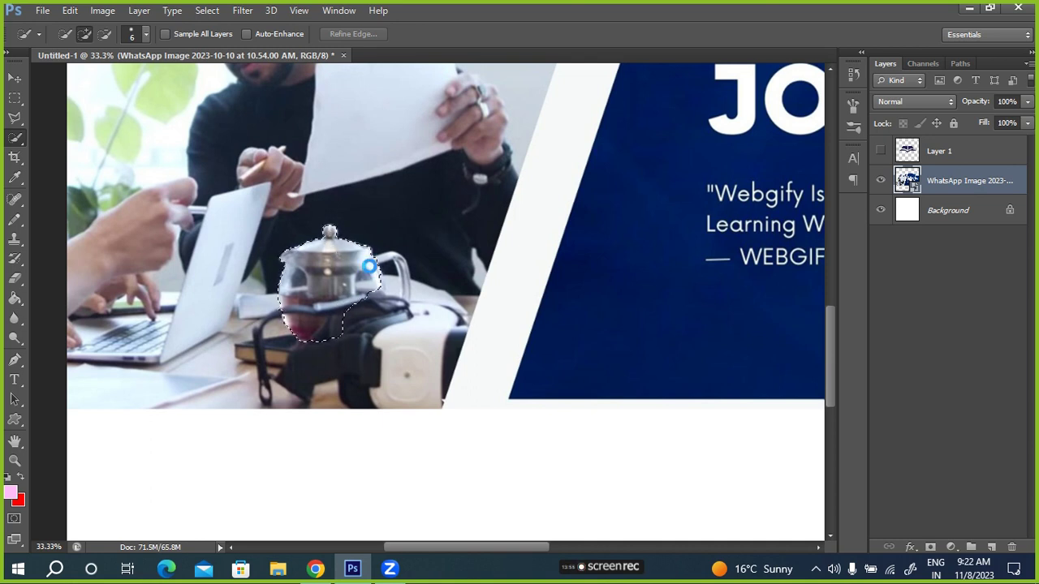
drag(374, 277, 374, 278)
key(ctrl+d)
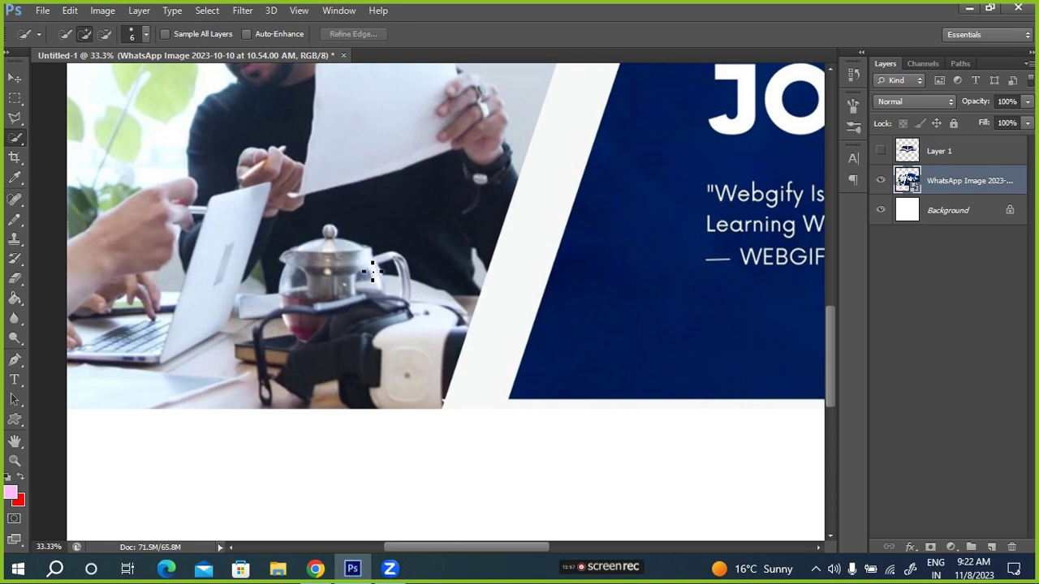
drag(338, 271, 340, 300)
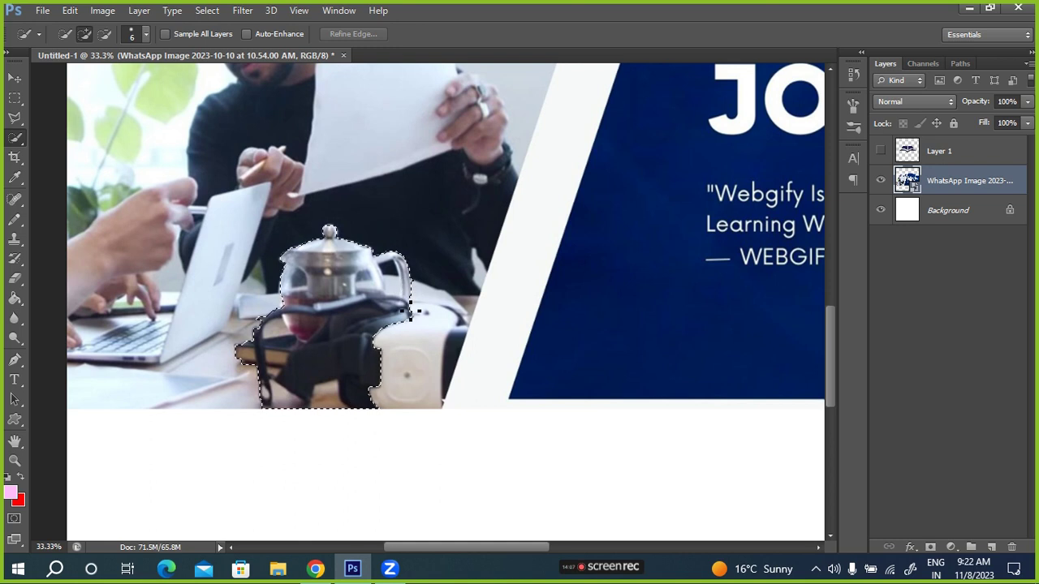
- Subtract the dark strap and white VR camera from the teapot selection
click(104, 36)
drag(354, 340, 244, 358)
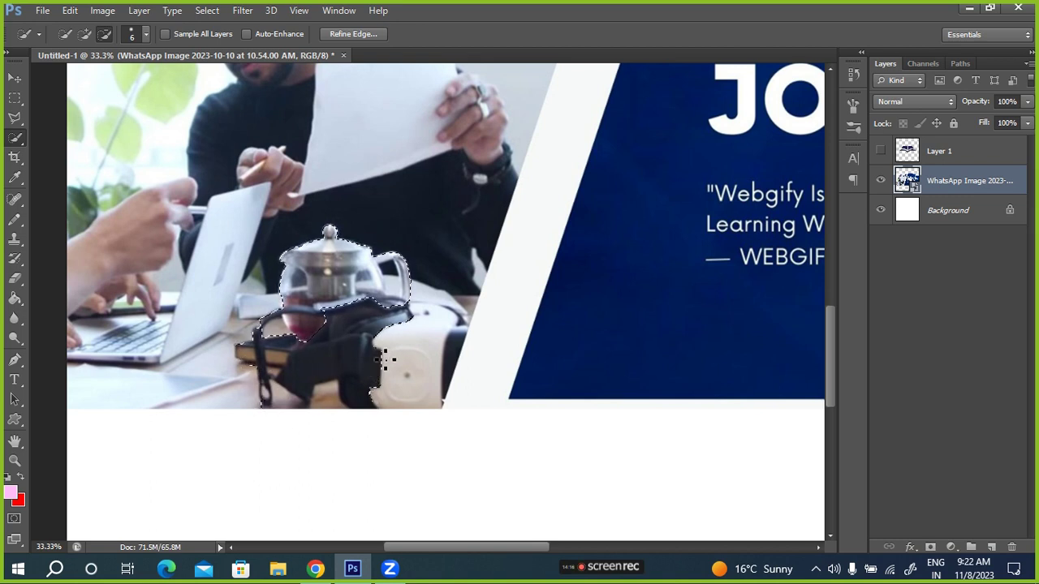
drag(379, 365, 411, 325)
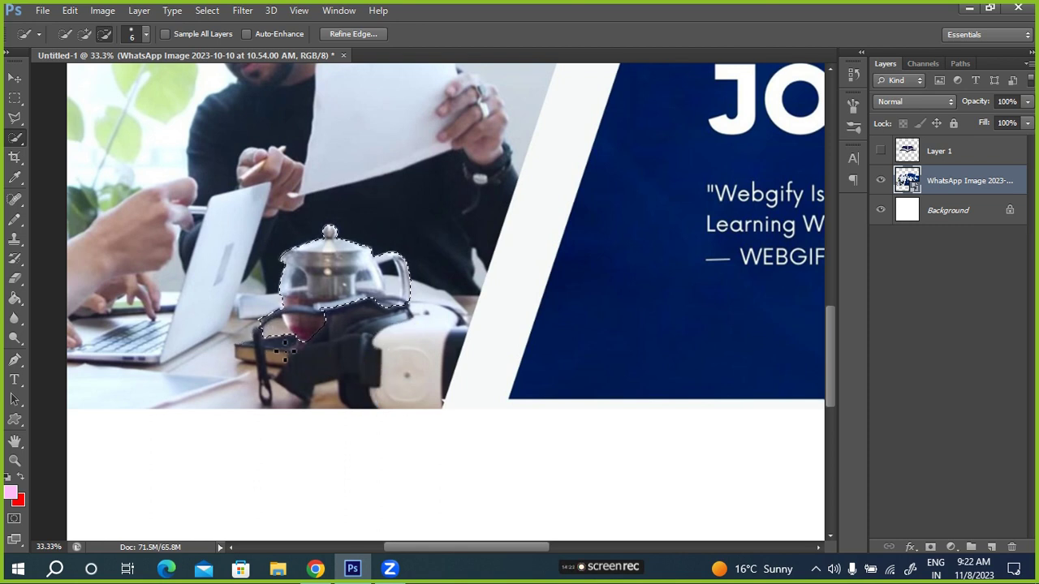
drag(285, 350, 283, 339)
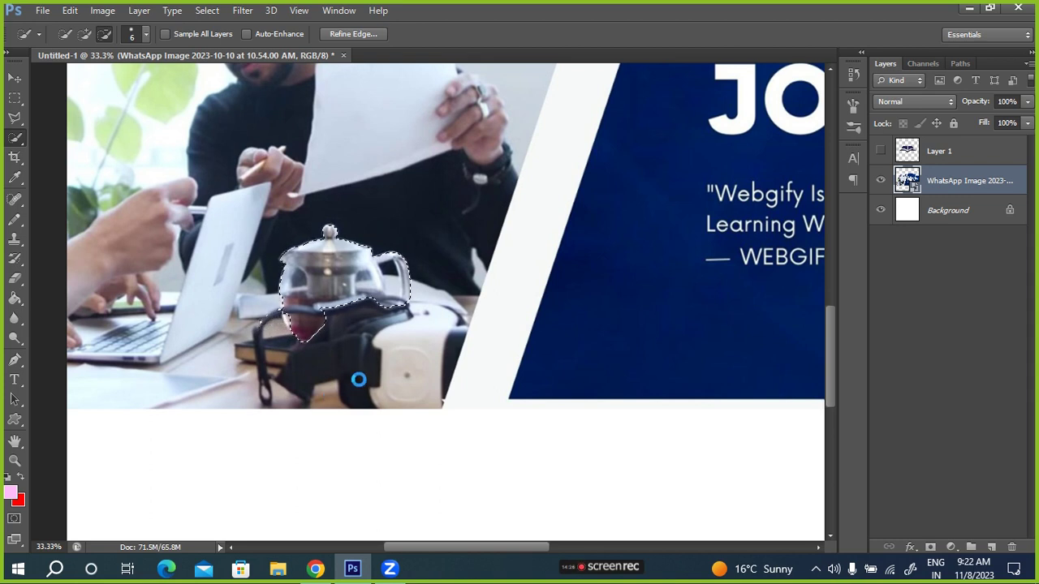
- Copy the teapot onto new Layer 2, cancel the stray Color Balance dialog, hide the banner and zoom in
key(ctrl+j)
key(ctrl+b)
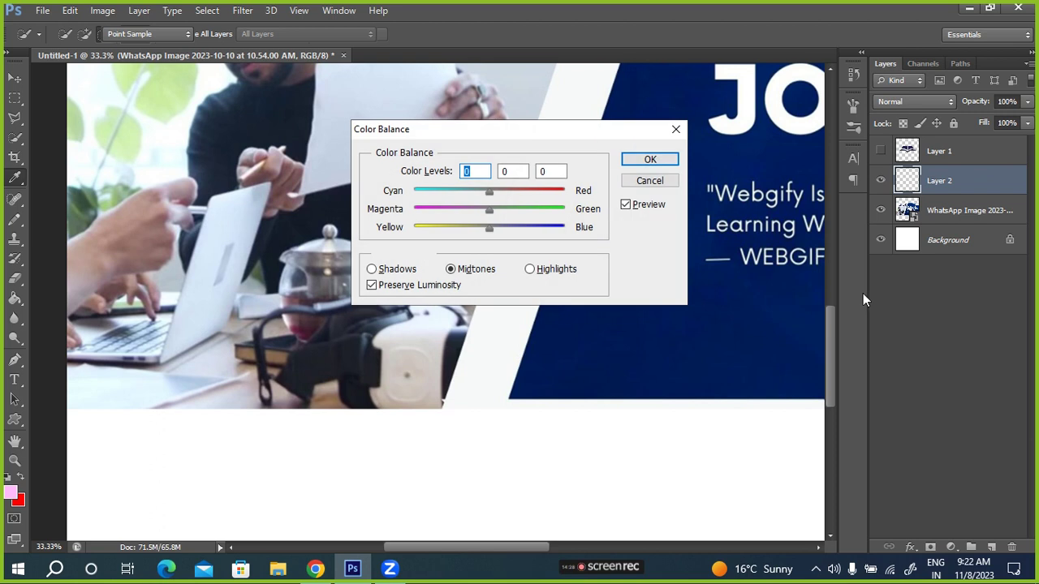
click(664, 161)
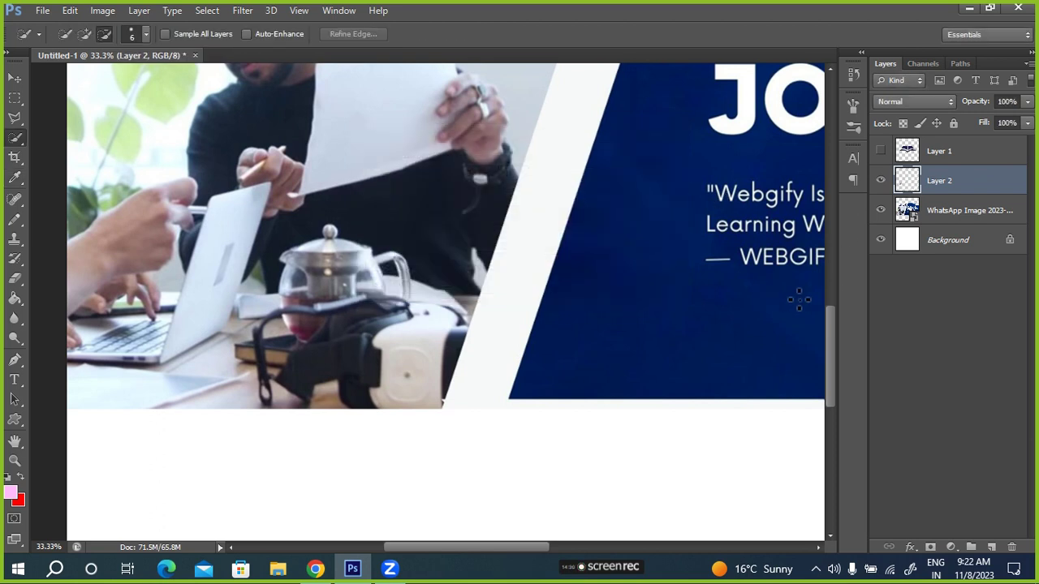
click(881, 210)
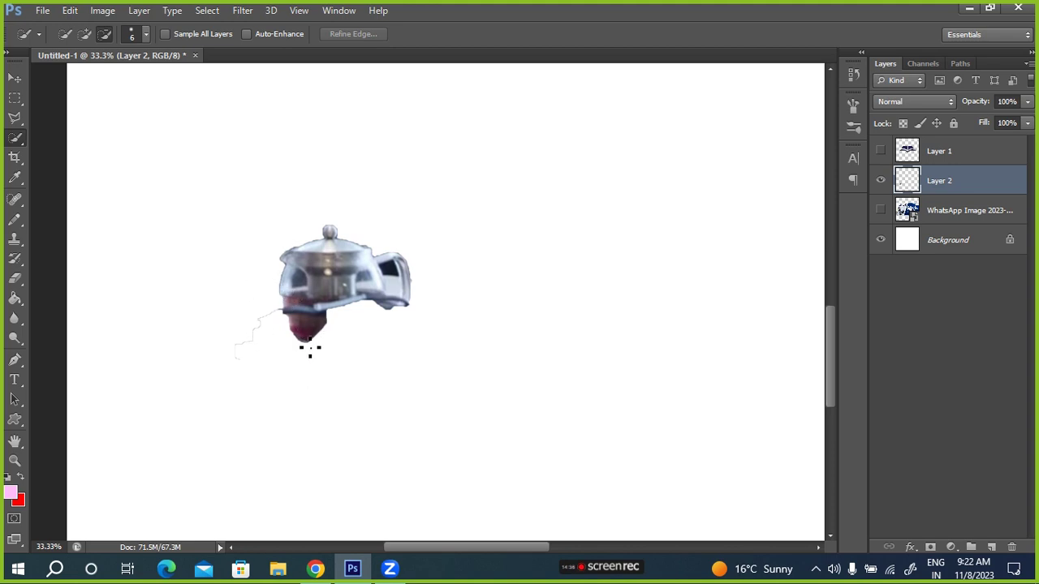
key(ctrl+plus)
key(ctrl+plus)
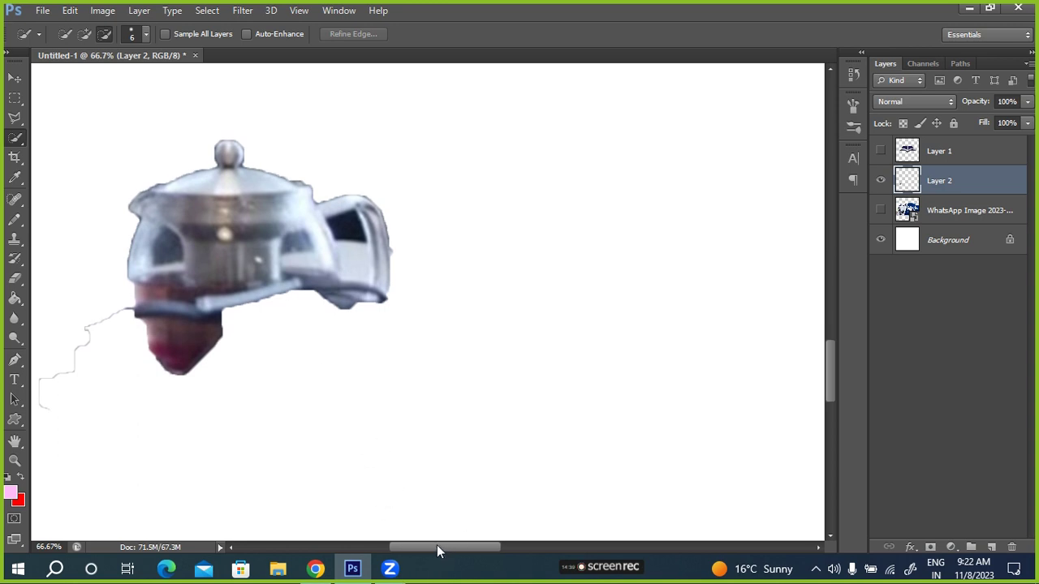
drag(436, 544, 398, 541)
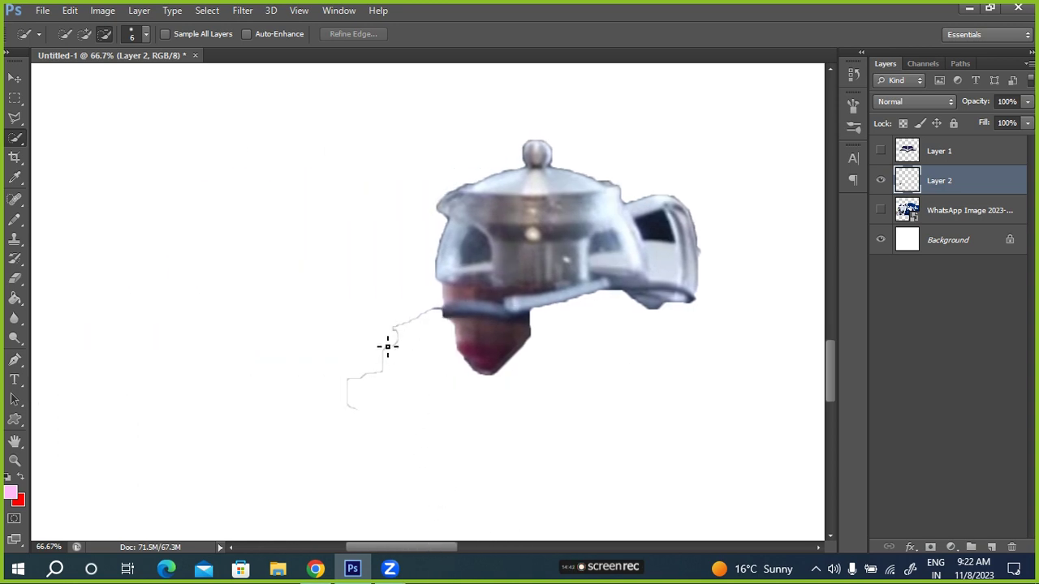
- Box the stray strap fragment beside the teapot's lower left with Rectangular Marquee, delete it and deselect
click(15, 99)
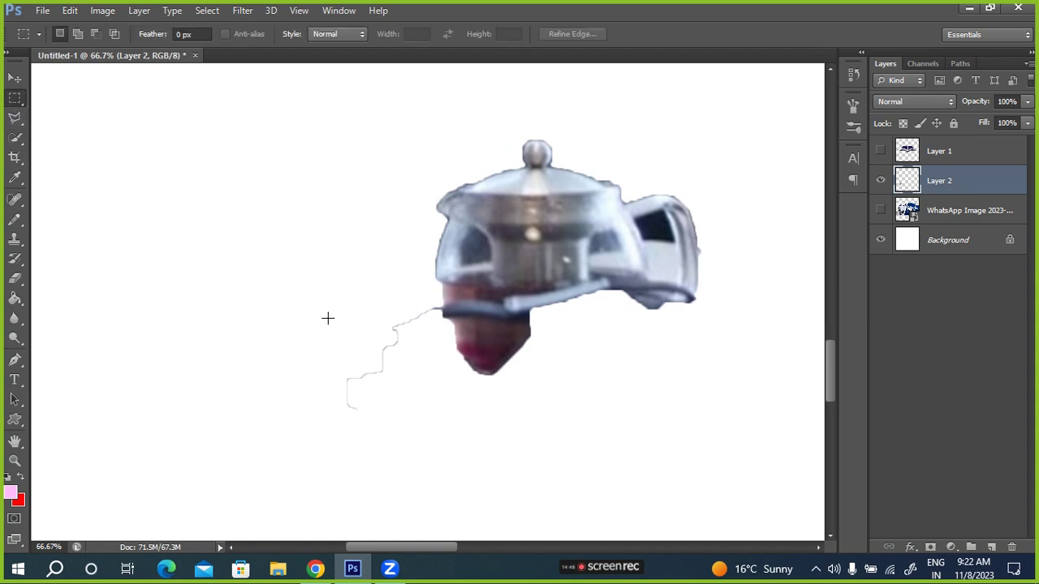
mouse_move(281, 289)
mouse_down()
mouse_move(439, 336)
mouse_move(439, 456)
mouse_up()
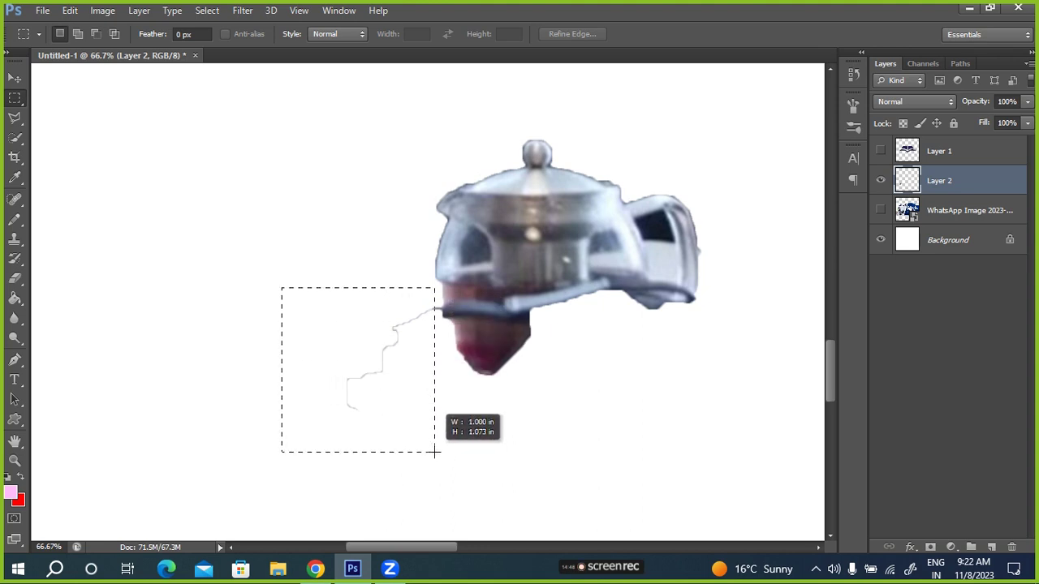
drag(439, 456, 441, 456)
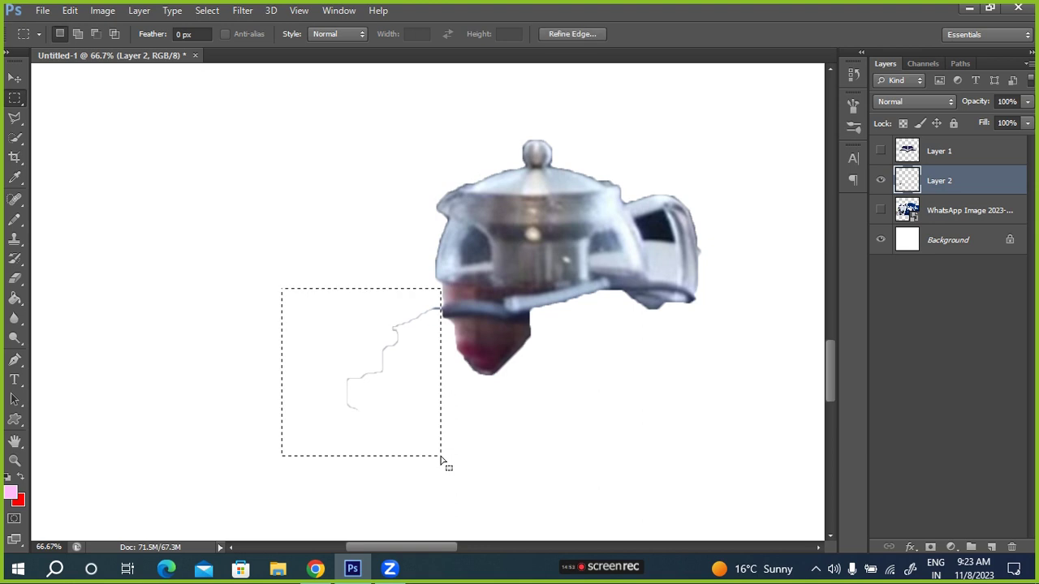
key(Delete)
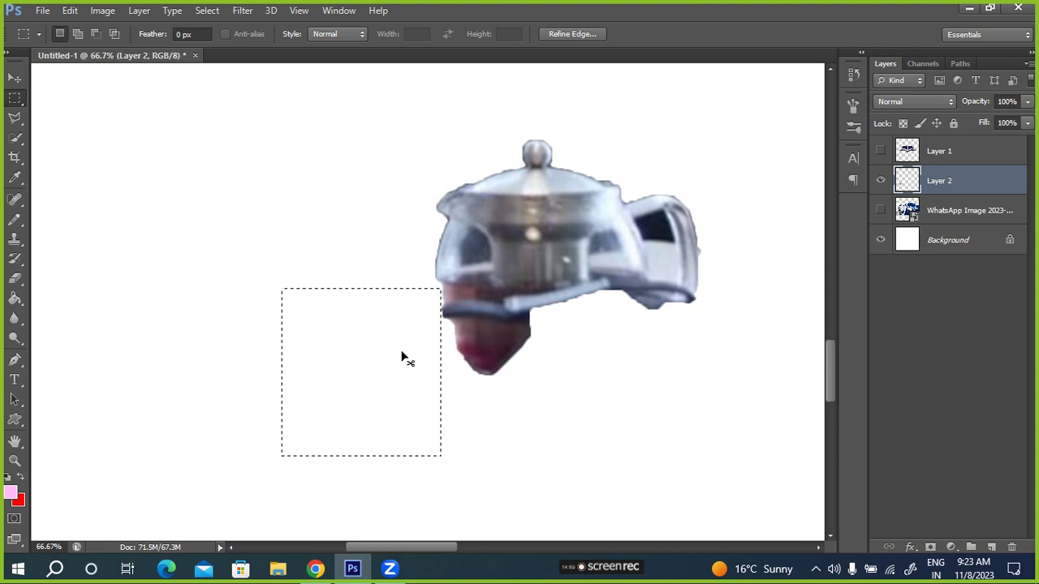
key(ctrl+d)
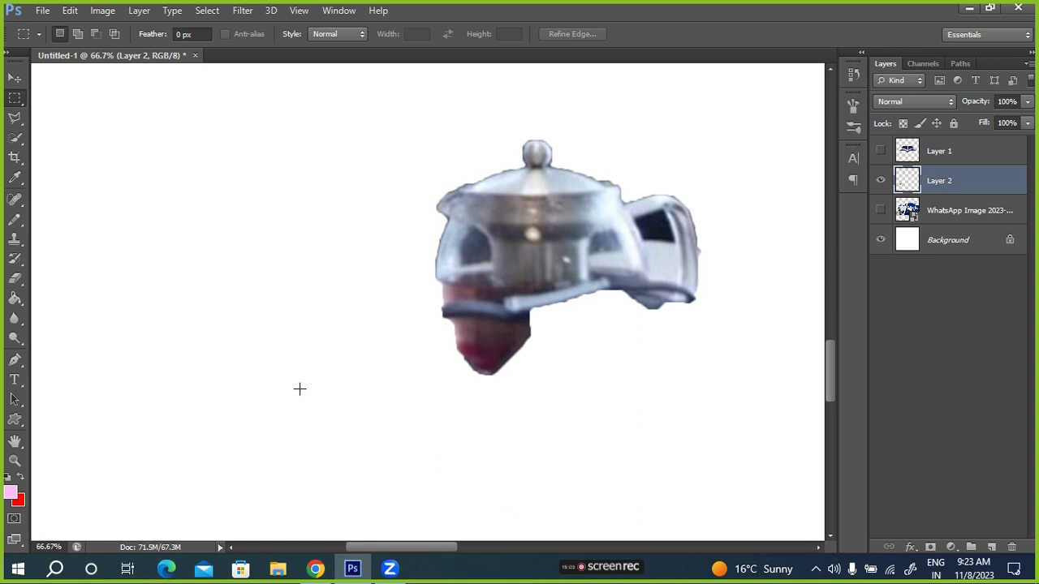
- Fit the canvas on screen, show the WhatsApp Image banner layer and hide Layer 2
key(ctrl+0)
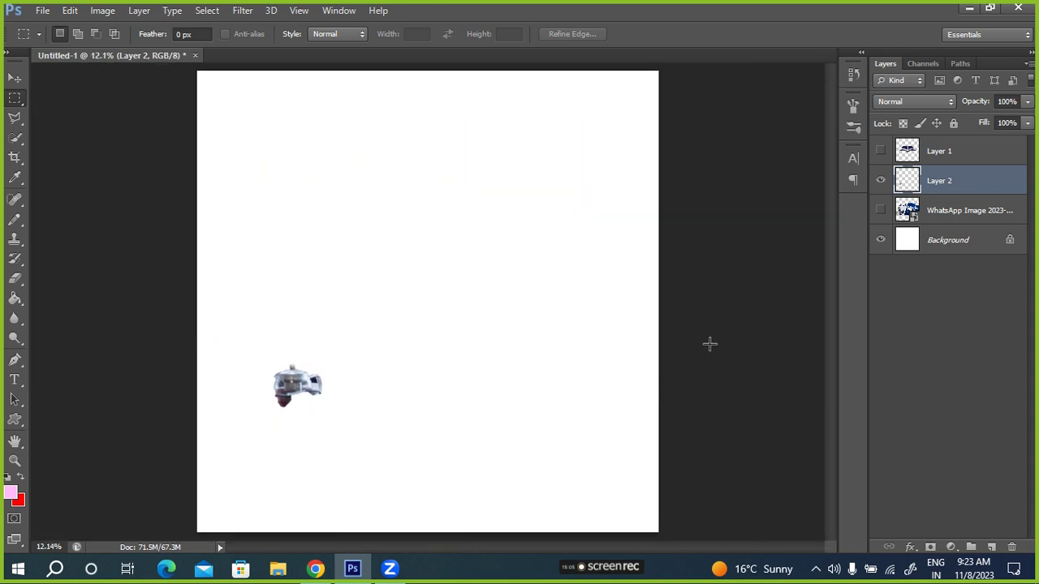
click(881, 210)
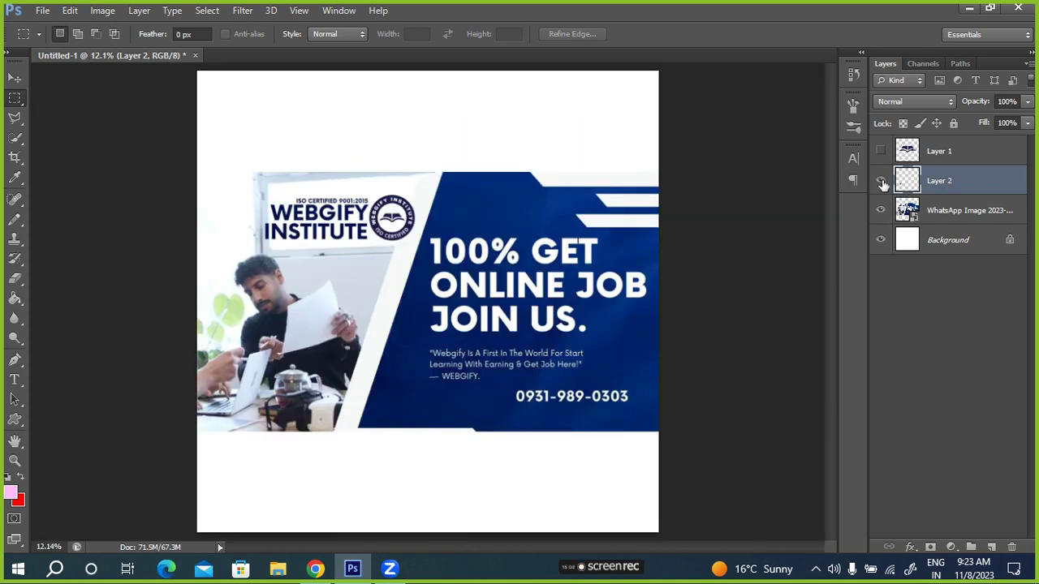
click(881, 180)
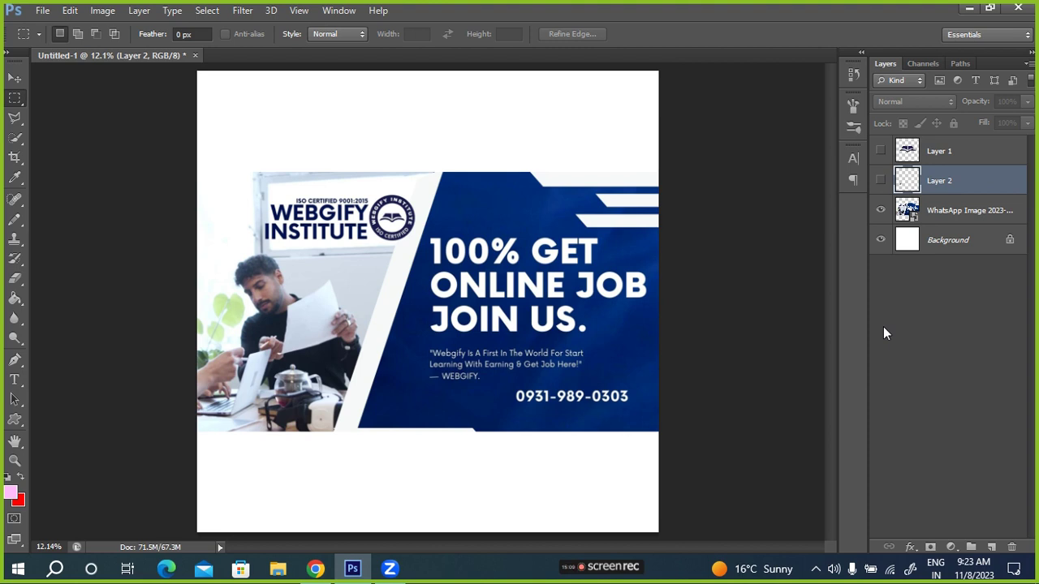